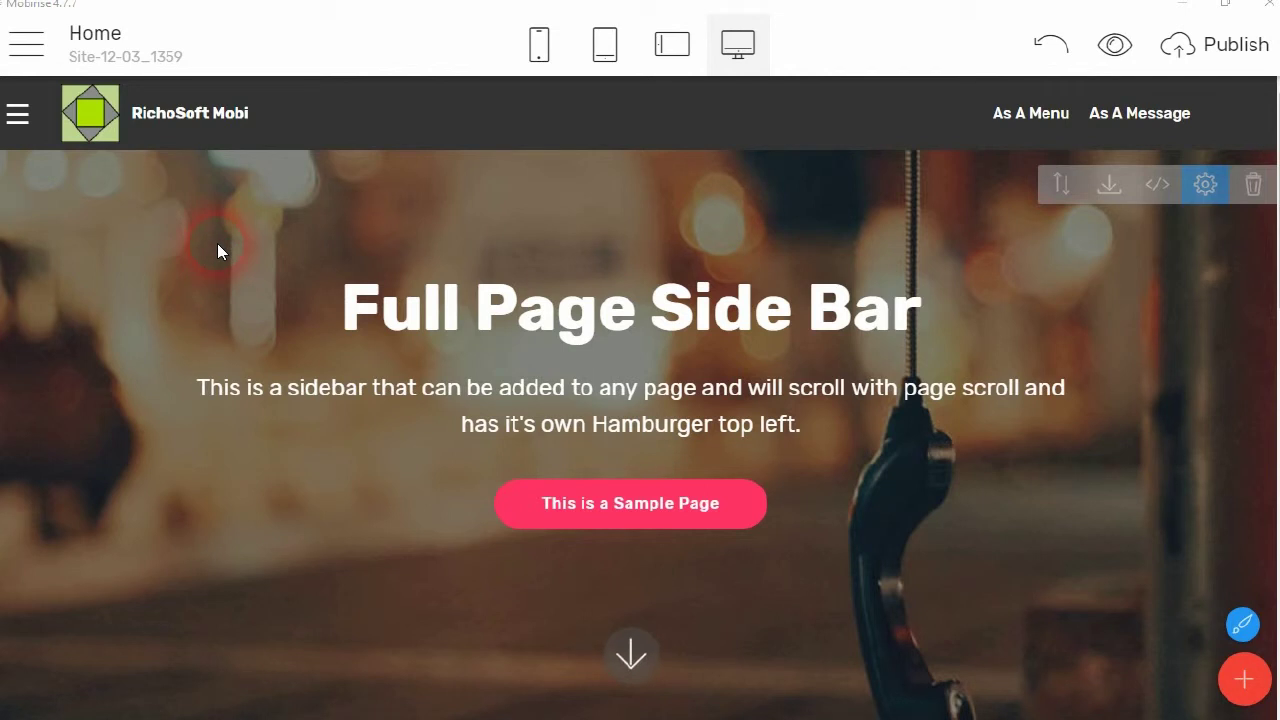
Preview the site in the browser, opening the exported as-a-menu.html page.
left_click(28, 44)
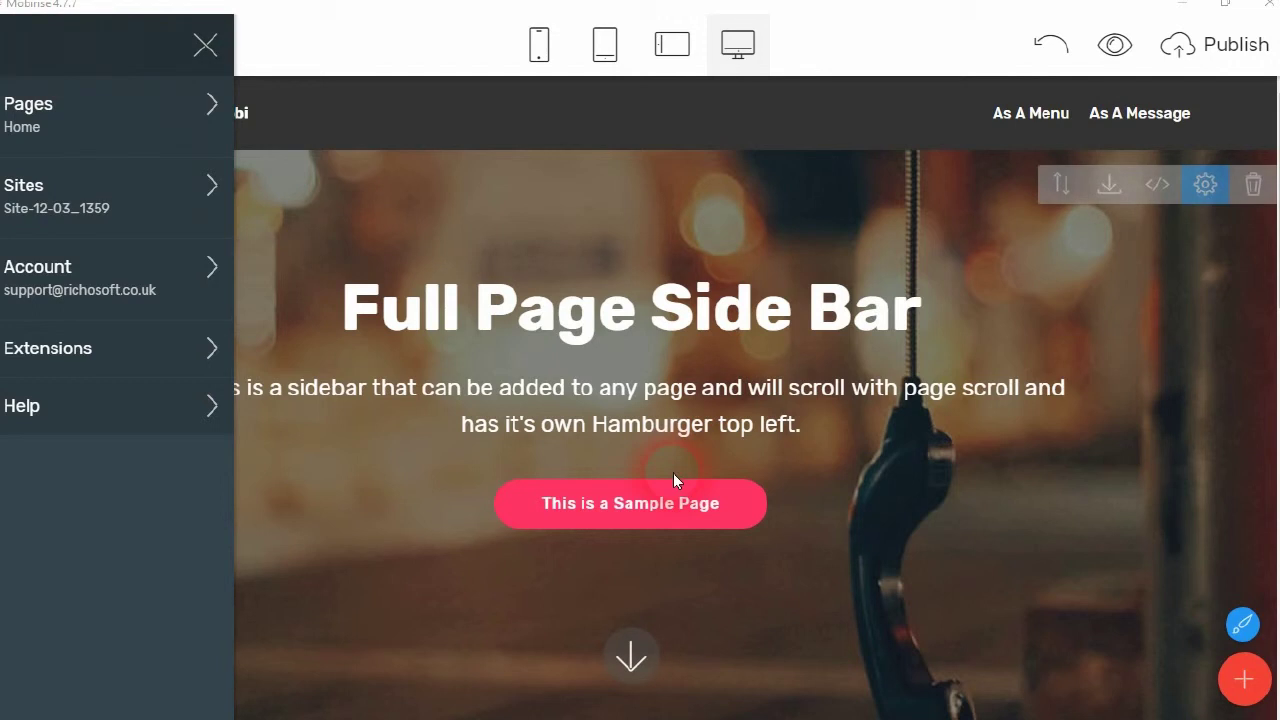
left_click(835, 60)
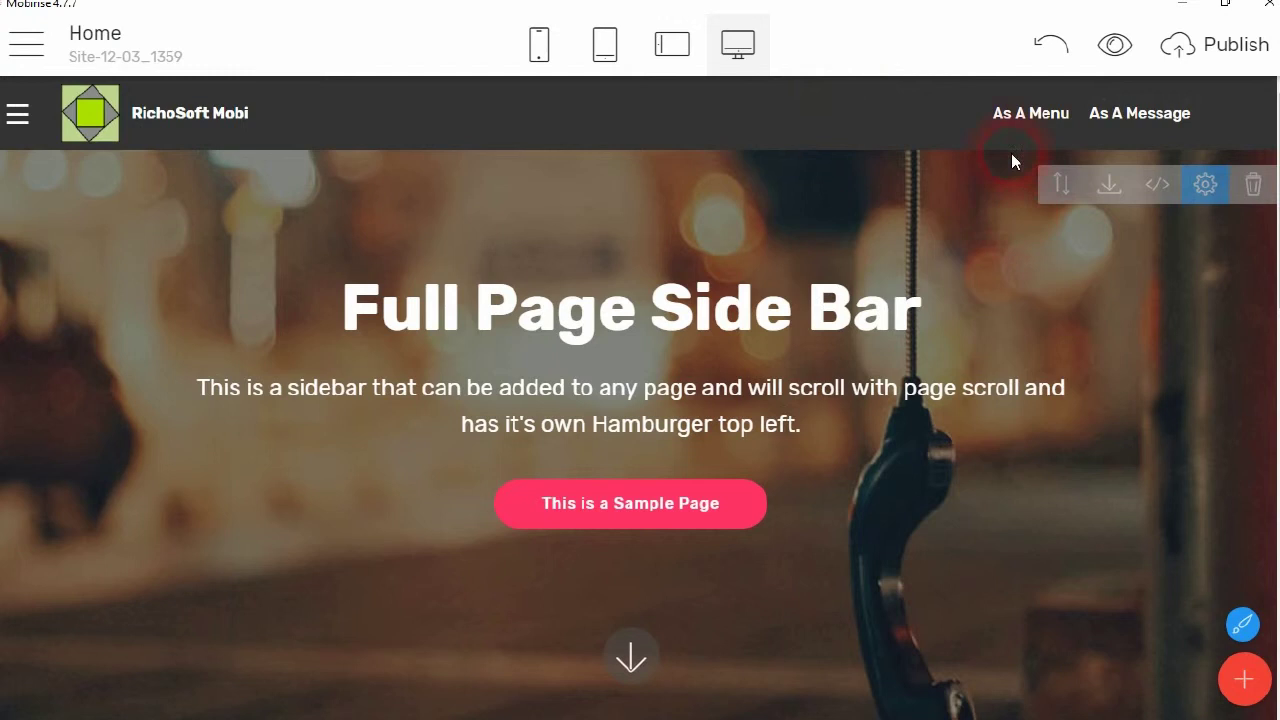
left_click(1114, 42)
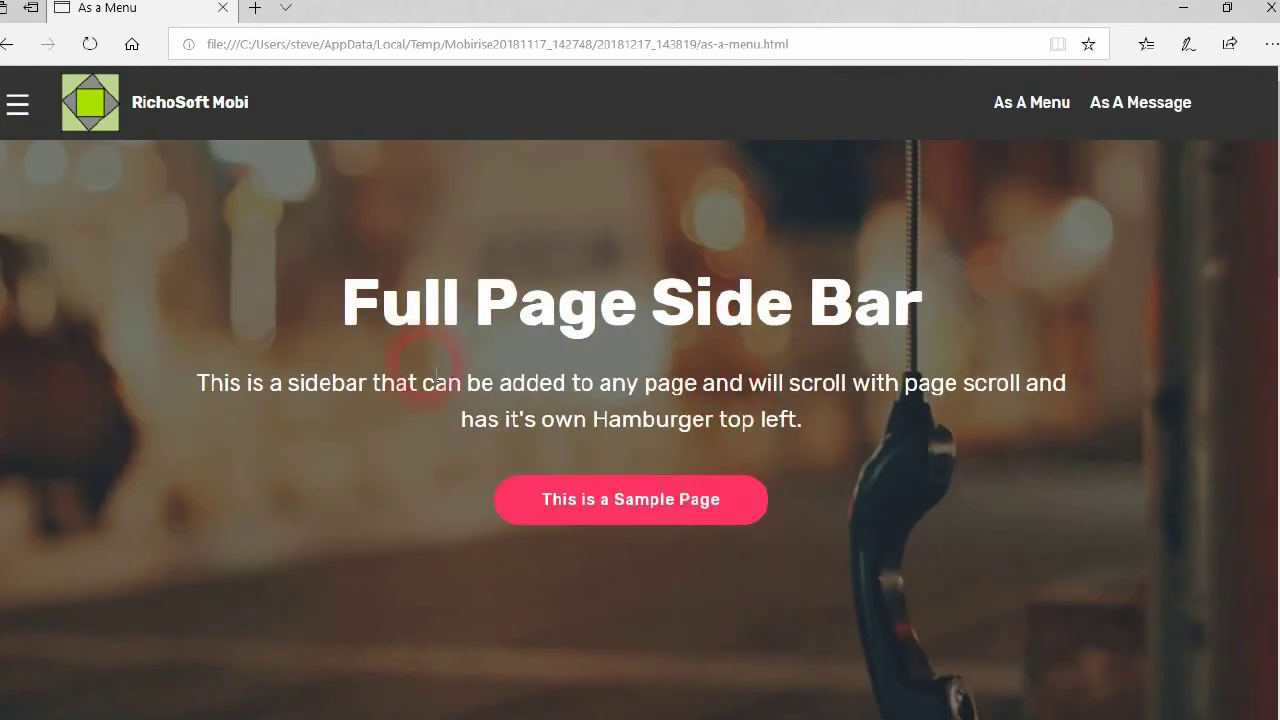
Open the As a Menu page's black sidebar and confirm it stays open while scrolling.
left_click(17, 112)
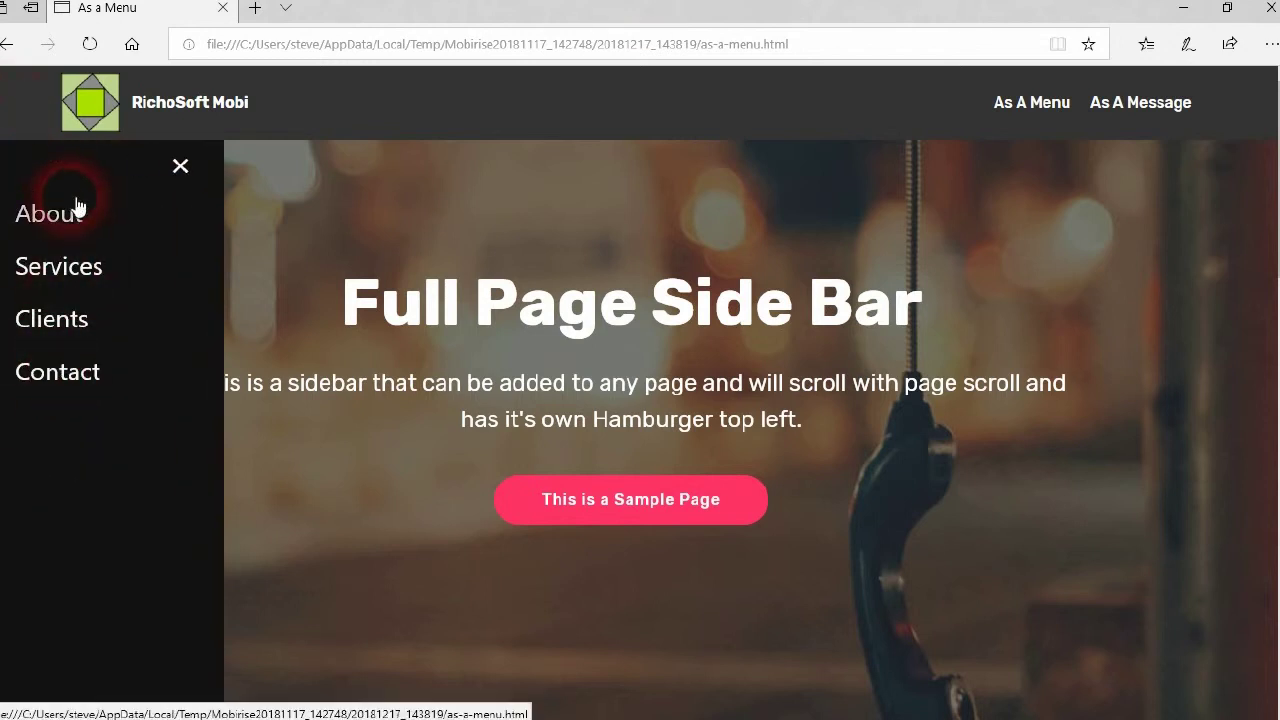
scroll(743, 337, "down", 10)
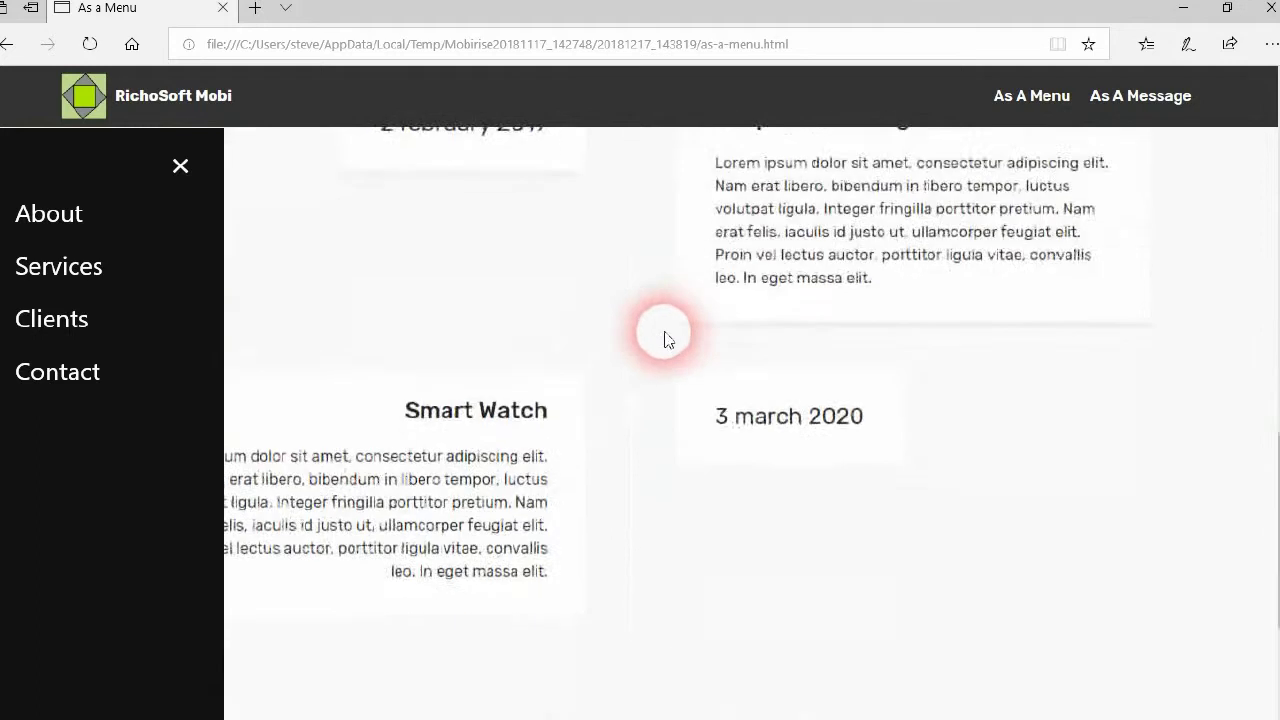
scroll(667, 344, "up", 10)
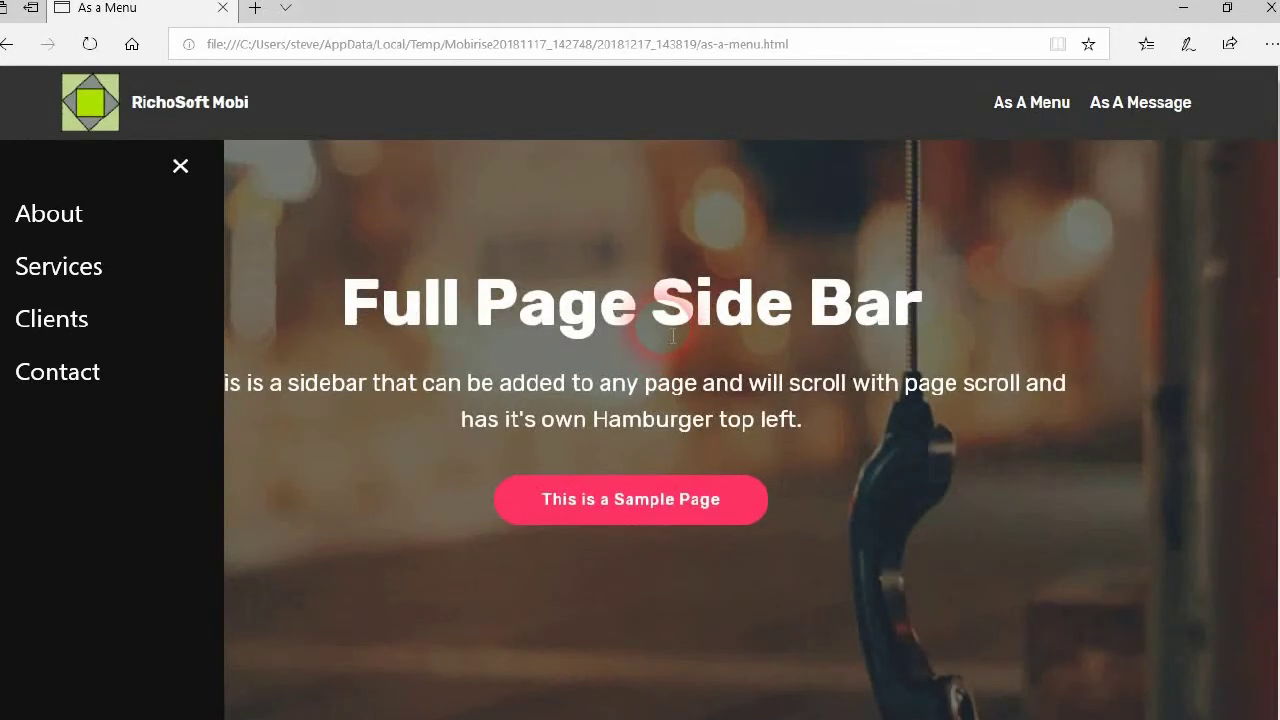
scroll(672, 337, "down", 10)
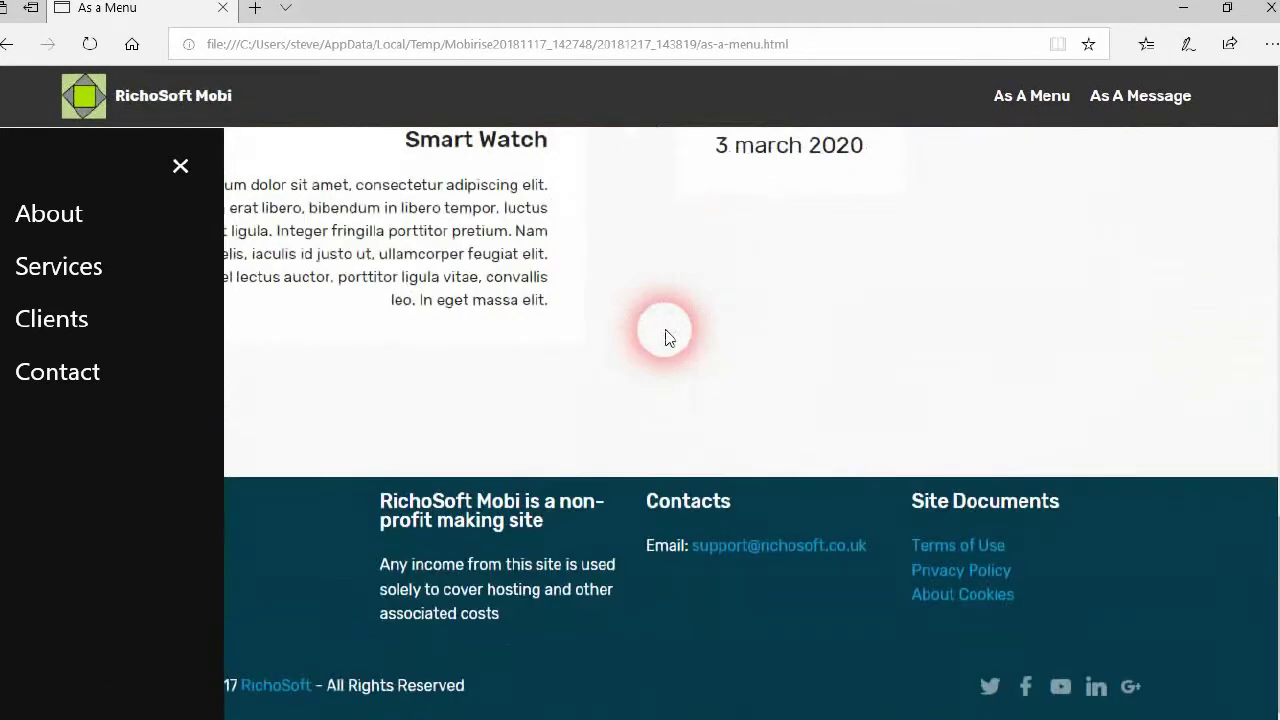
scroll(668, 337, "up", 10)
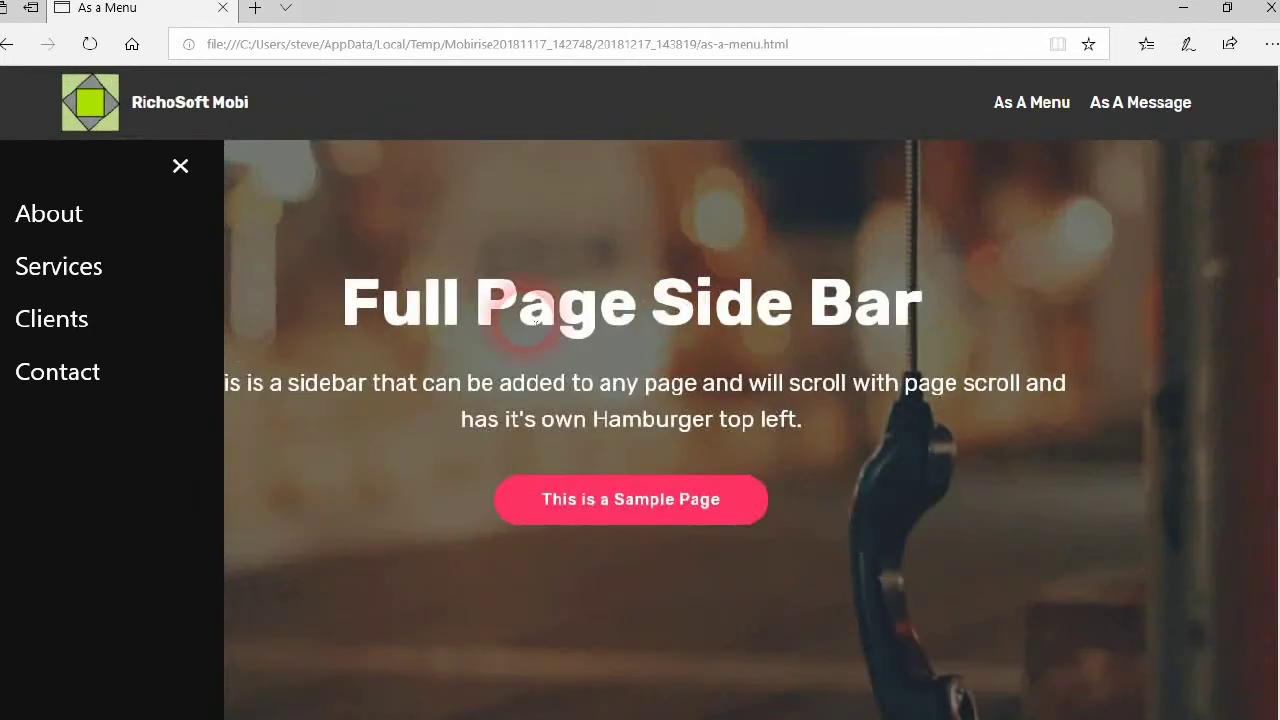
Close the sidebar with its X and scroll through the page.
left_click(180, 165)
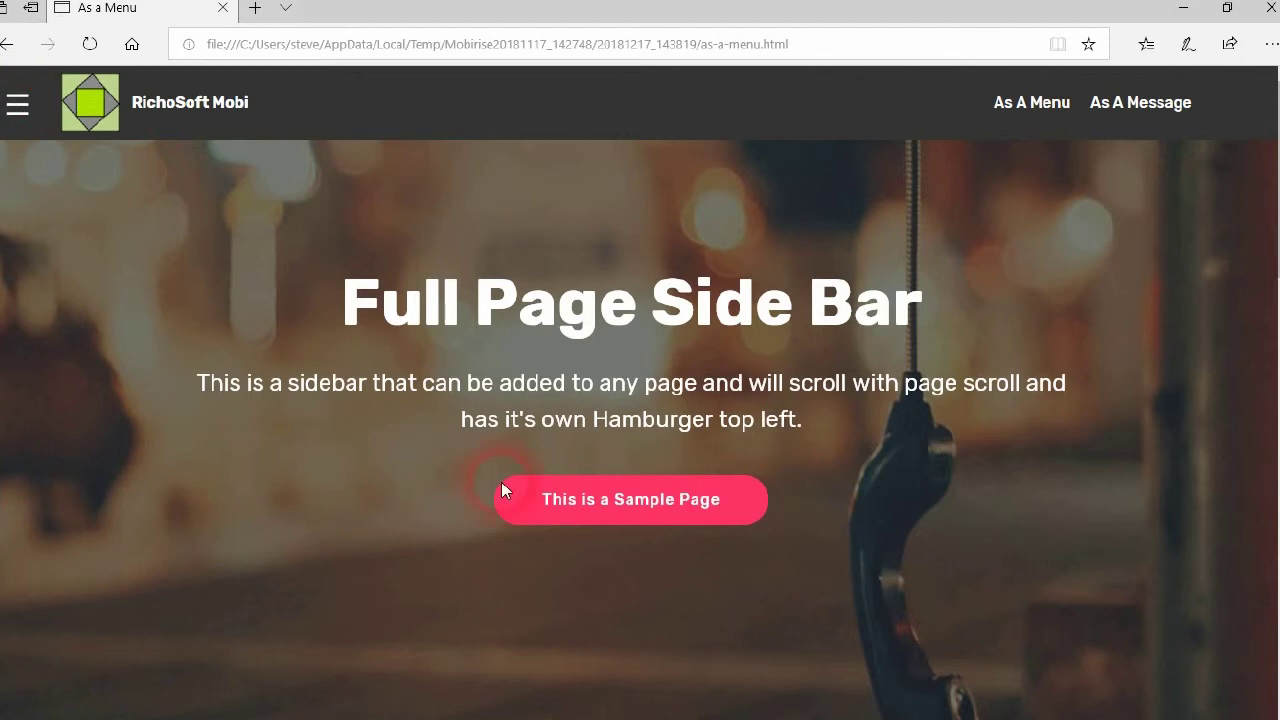
scroll(832, 553, "down", 5)
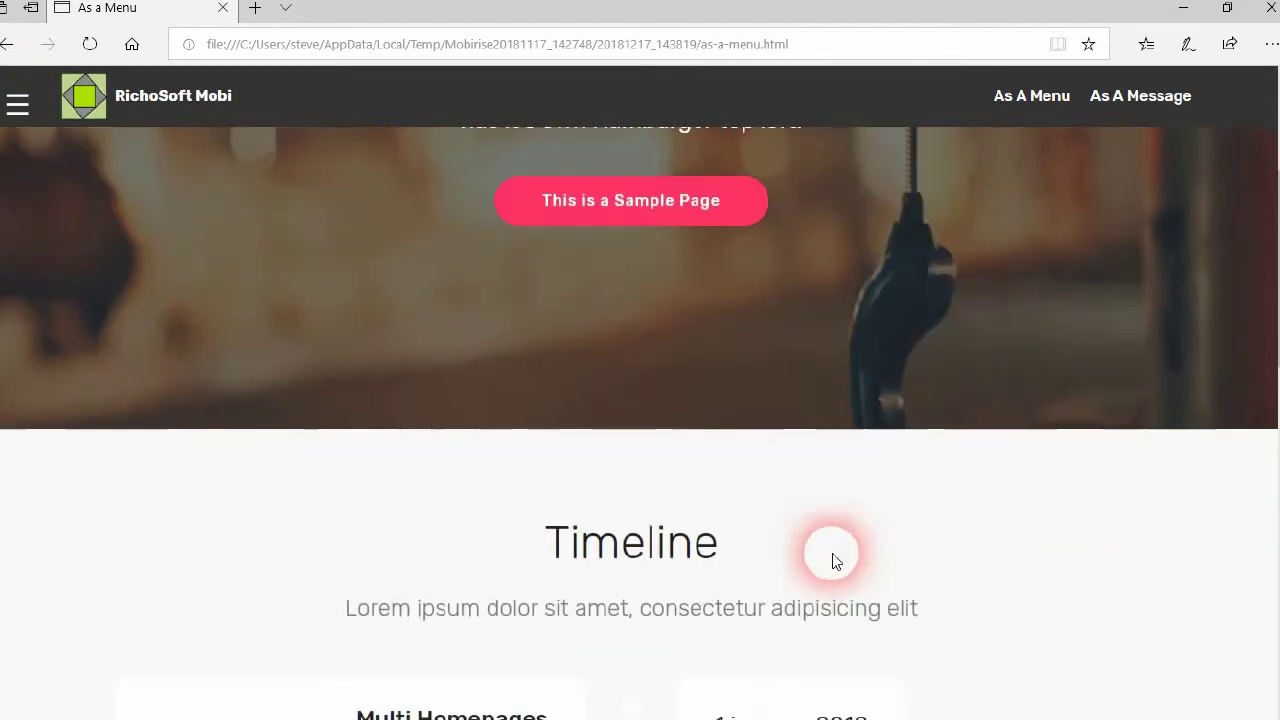
scroll(832, 553, "down", 5)
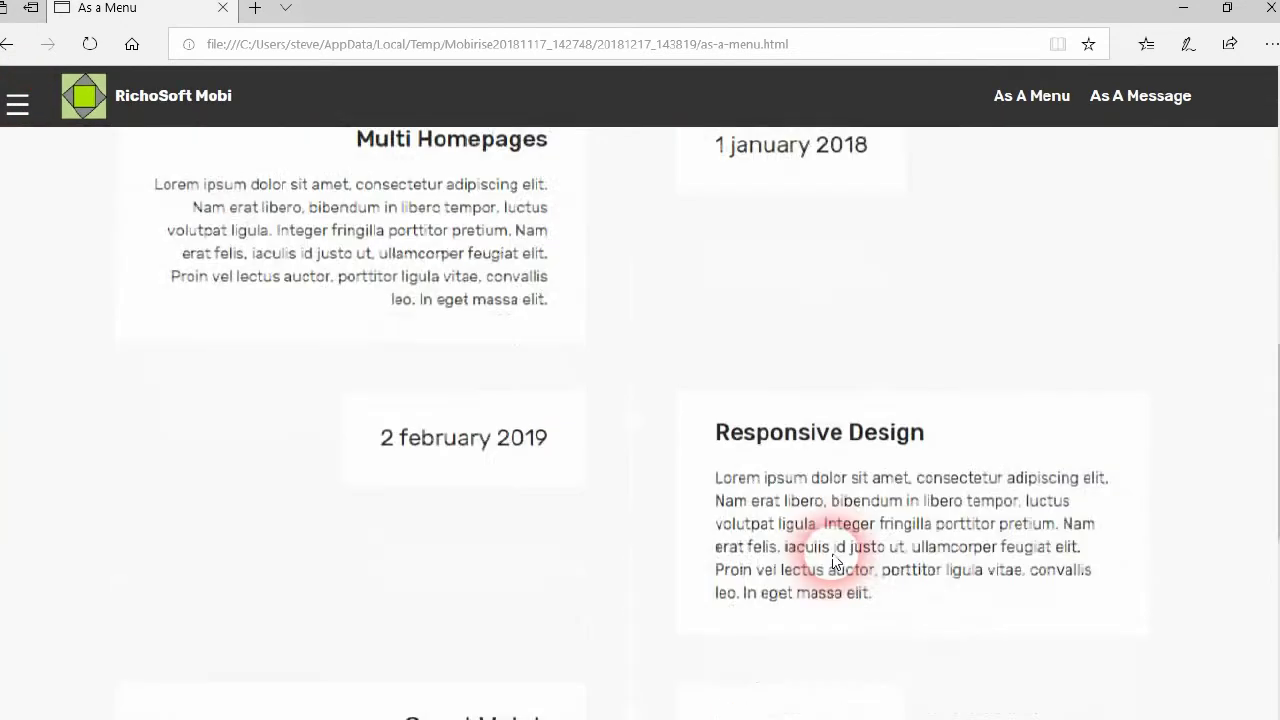
scroll(832, 553, "down", 4)
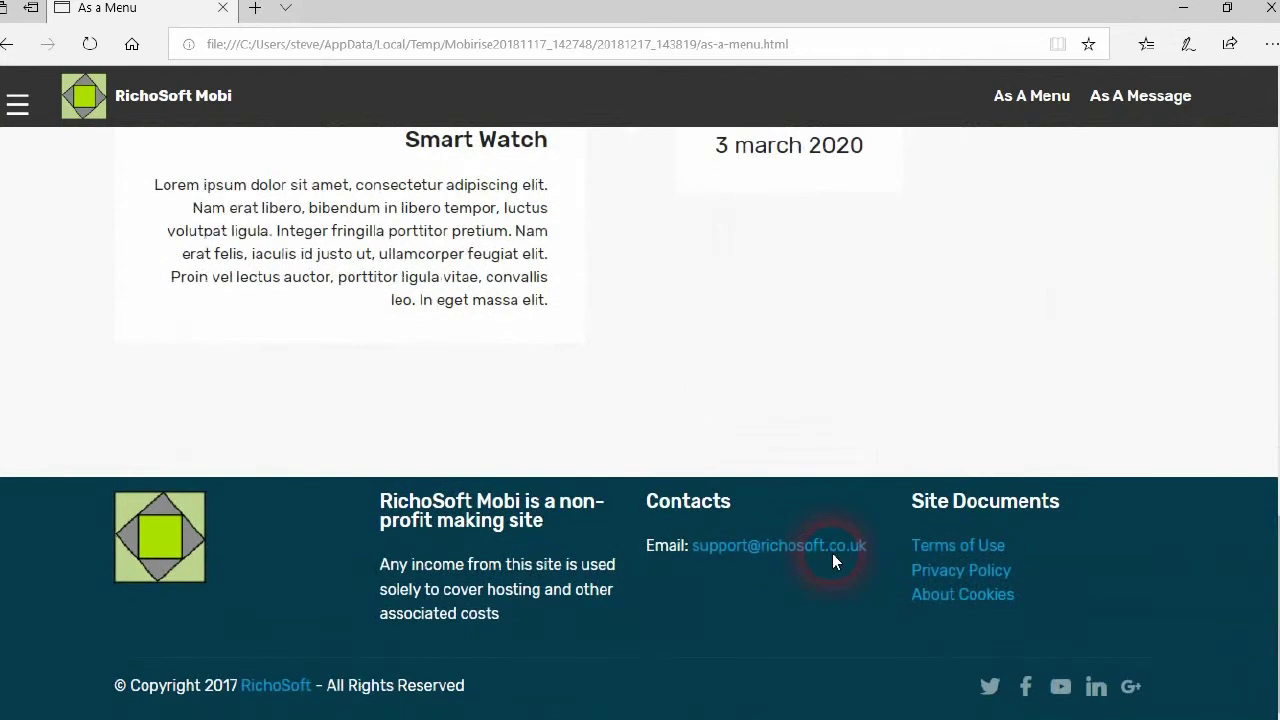
scroll(832, 553, "up", 1)
scroll(832, 553, "up", 13)
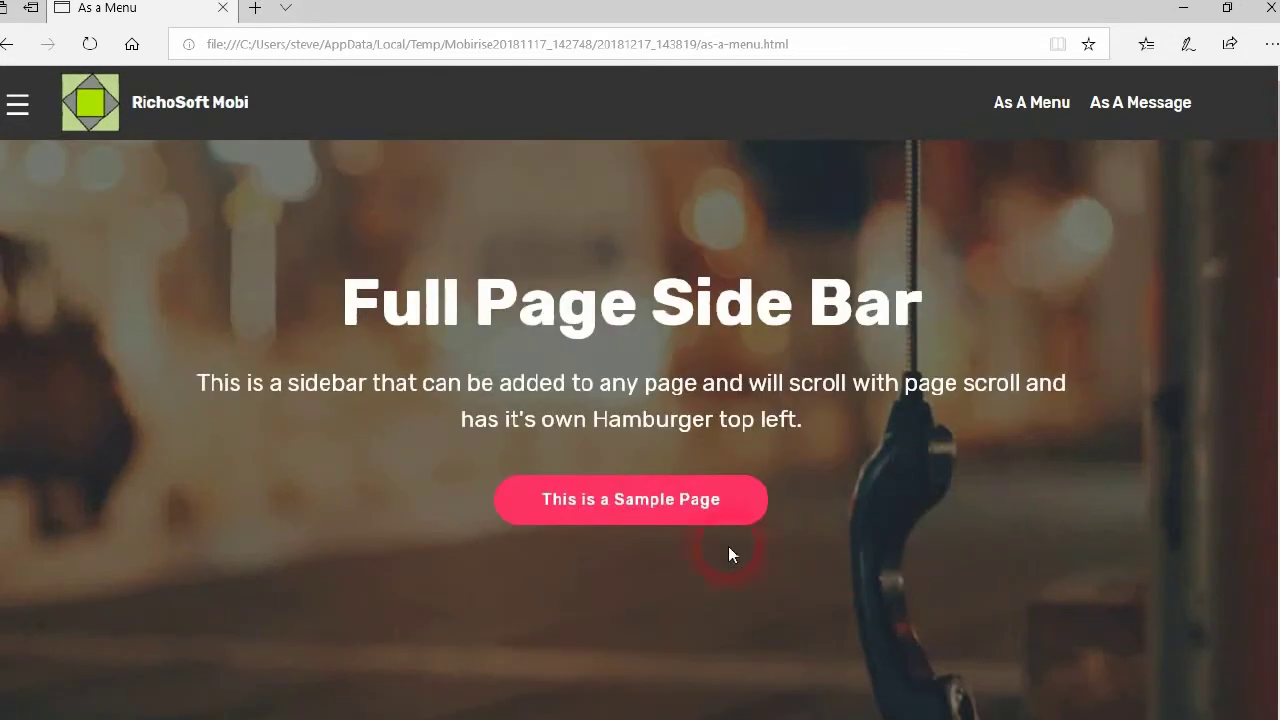
On the As A Message page, open, close and reopen the white Help! sidebar.
left_click(1163, 121)
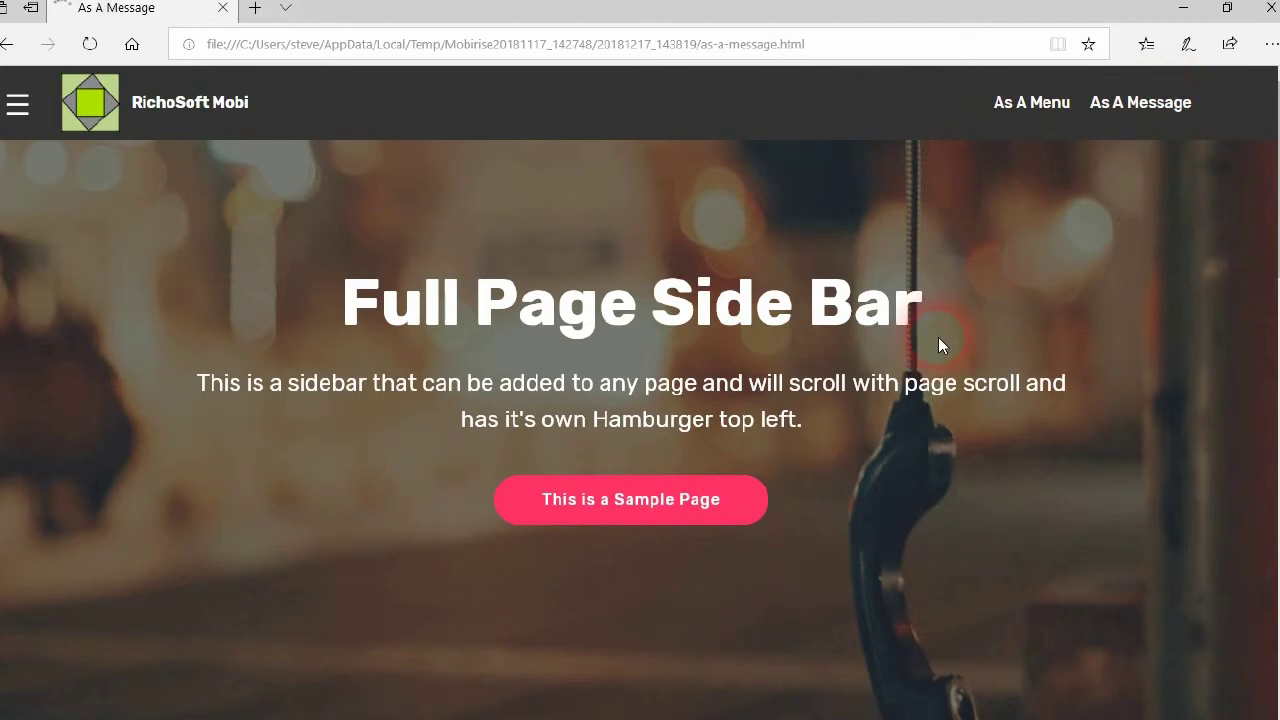
left_click(20, 106)
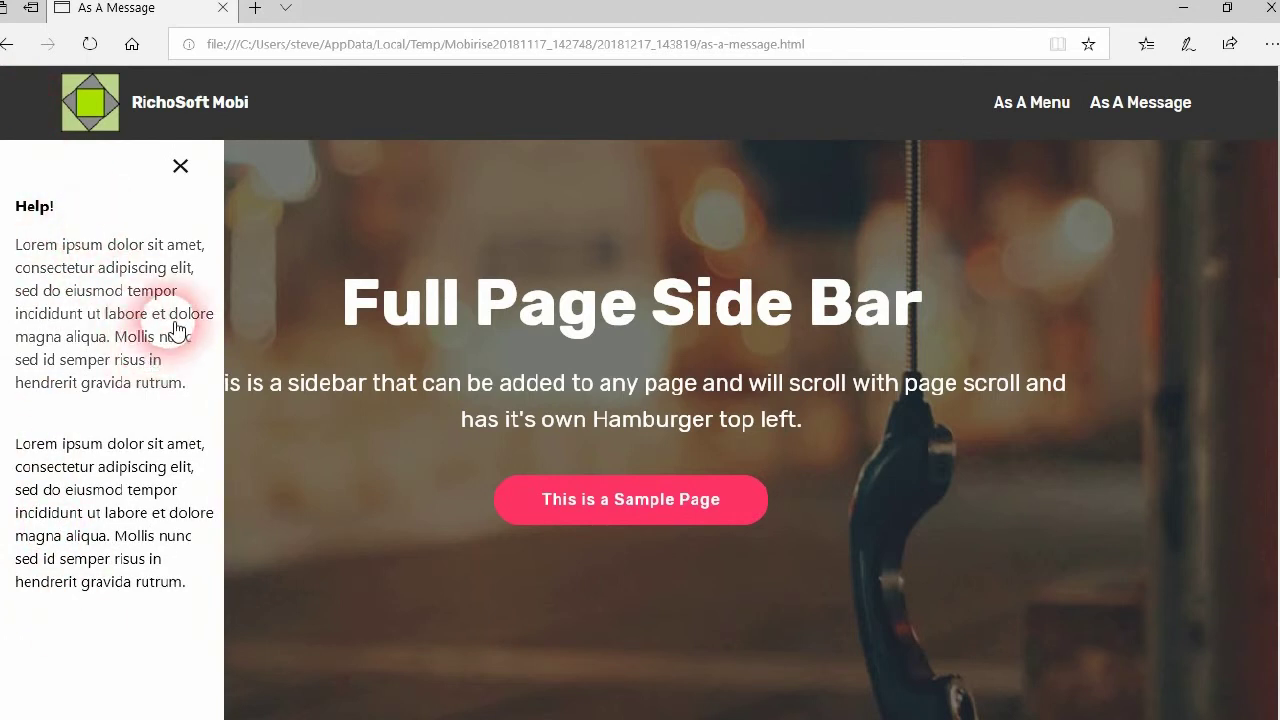
left_click(182, 168)
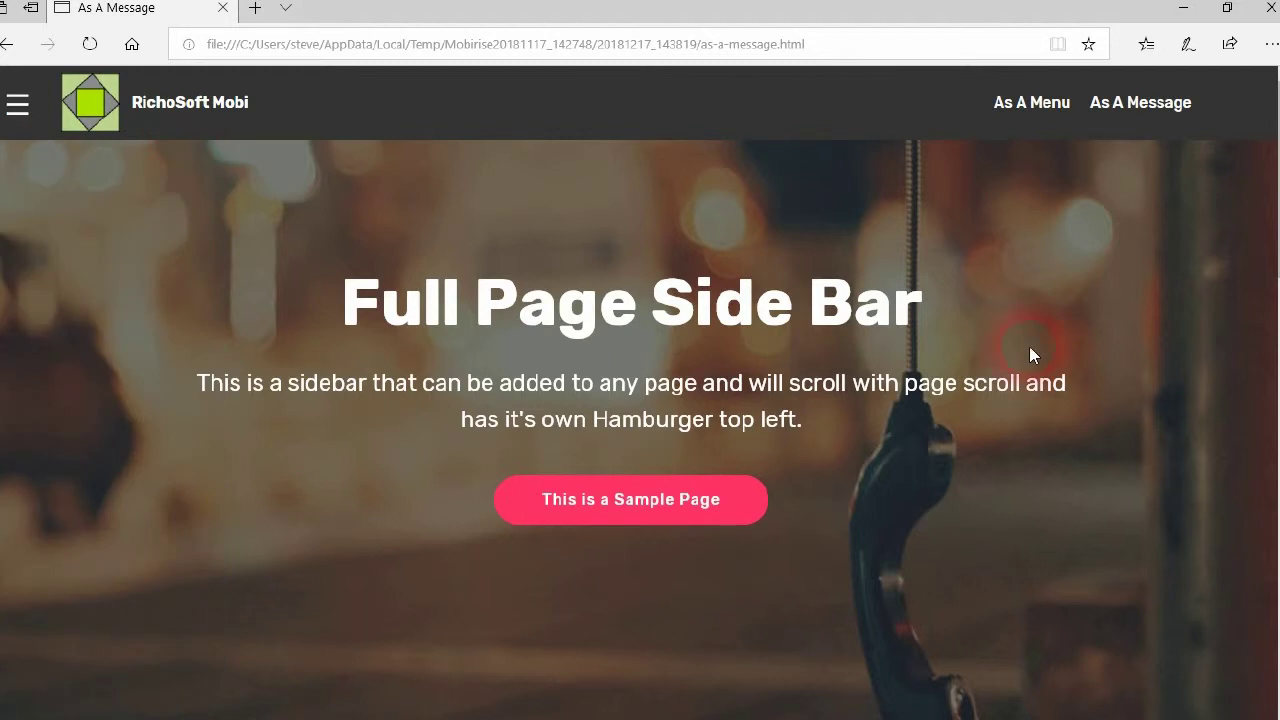
left_click(17, 108)
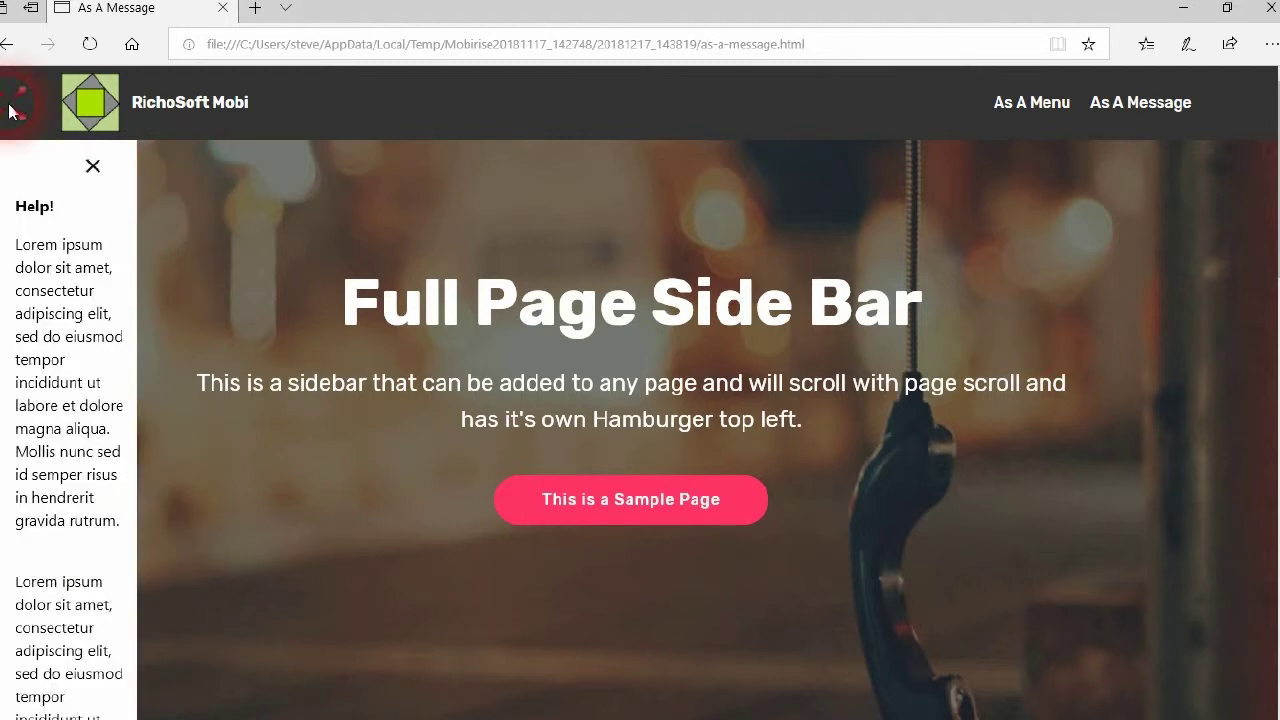
Return to As a Menu, open its sidebar and follow the Services link.
left_click(1035, 113)
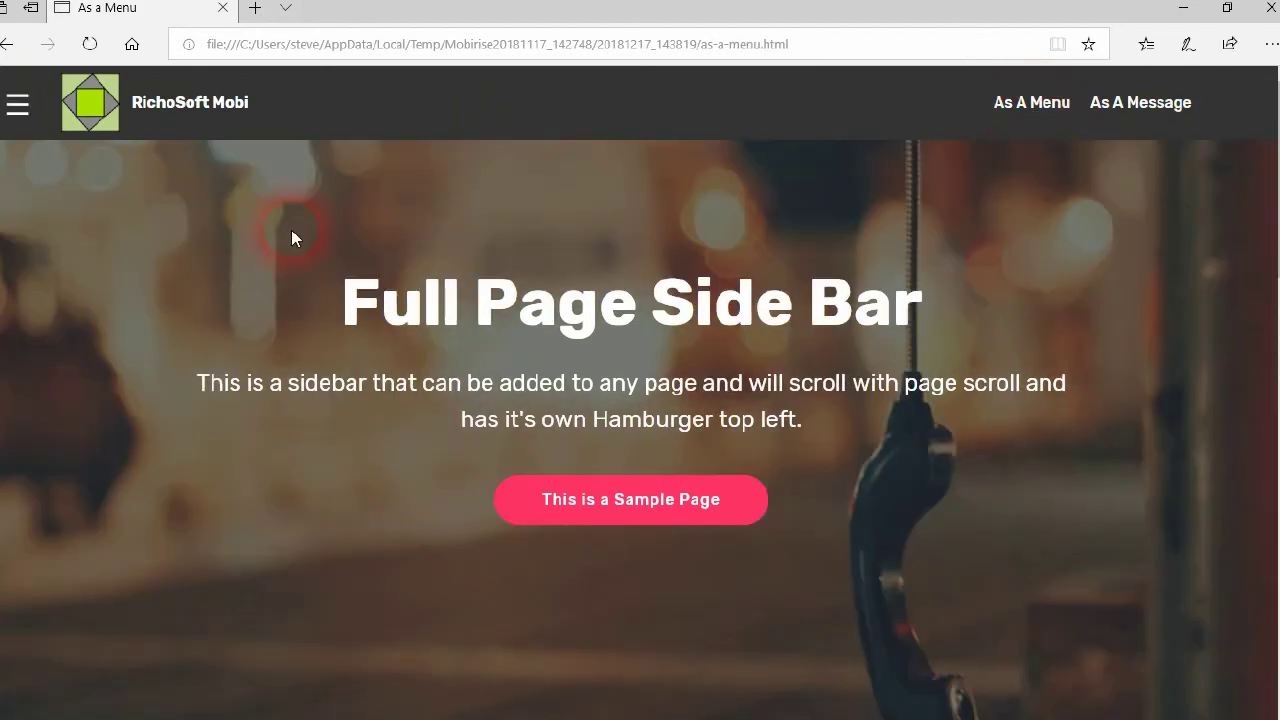
left_click(21, 119)
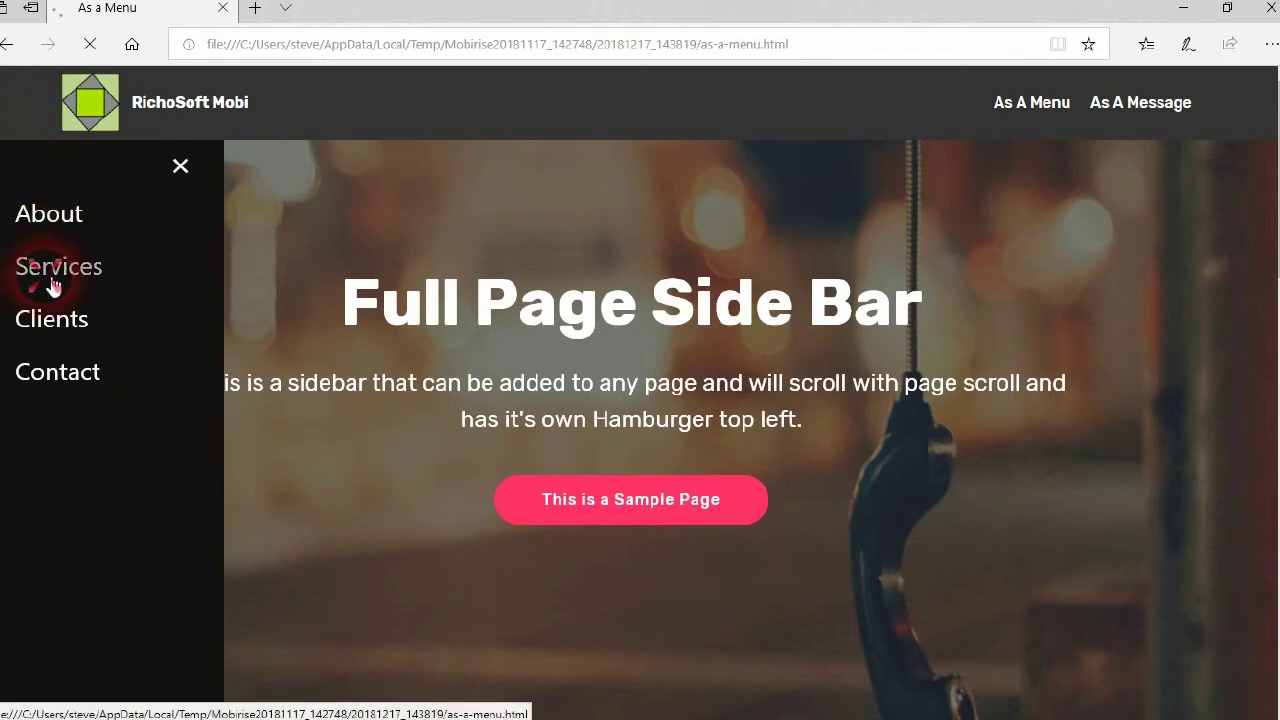
left_click(52, 285)
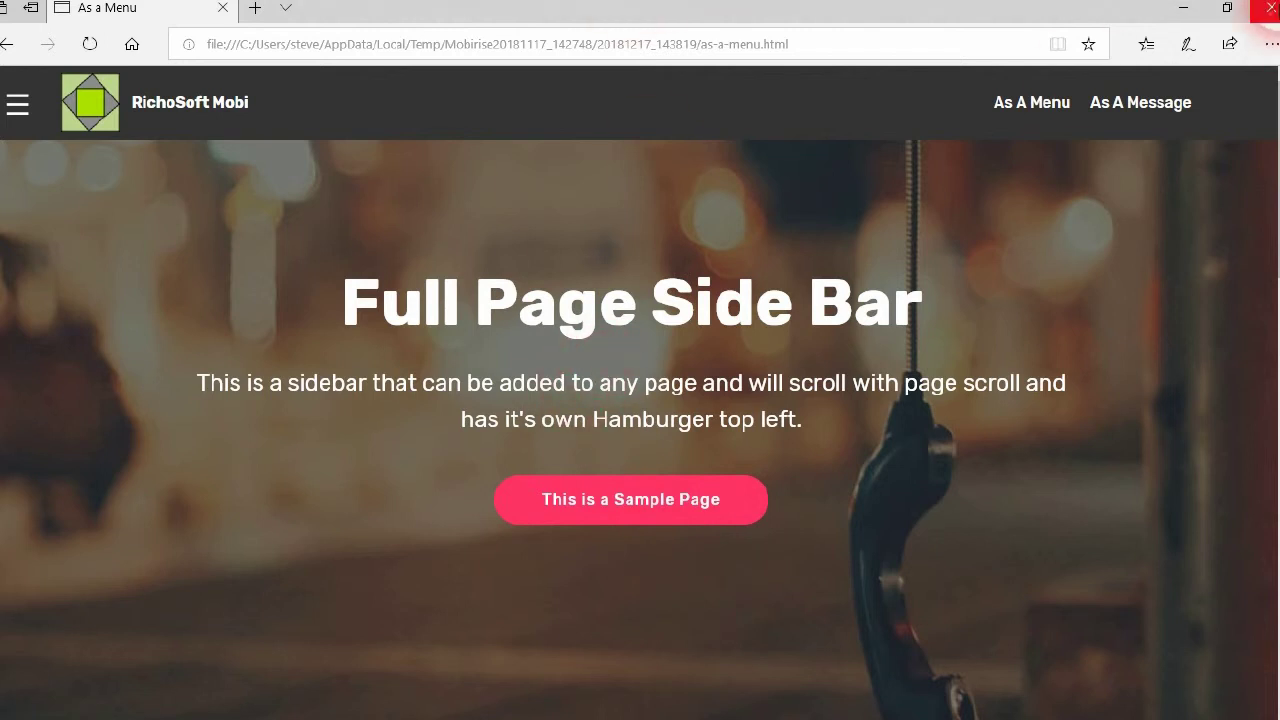
Close the Edge preview and scroll the Home page to the sidebar placeholder block.
left_click(1268, 8)
scroll(601, 312, "down", 10)
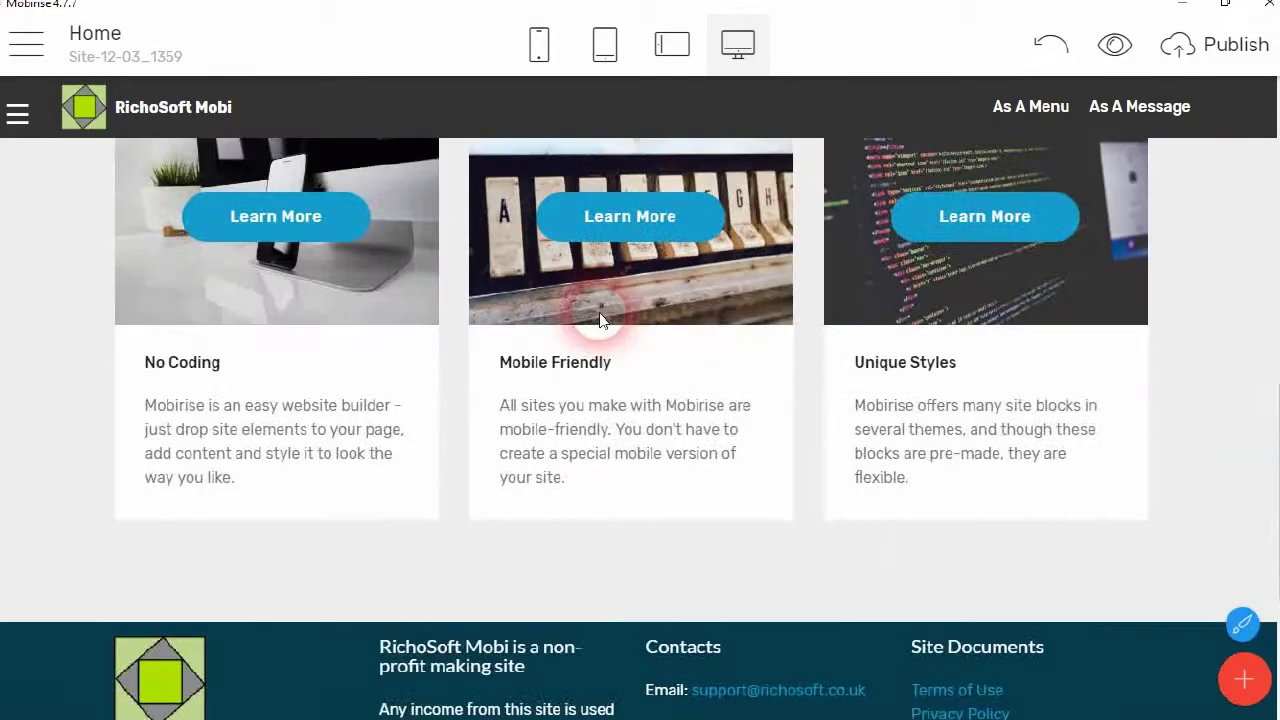
scroll(601, 318, "down", 3)
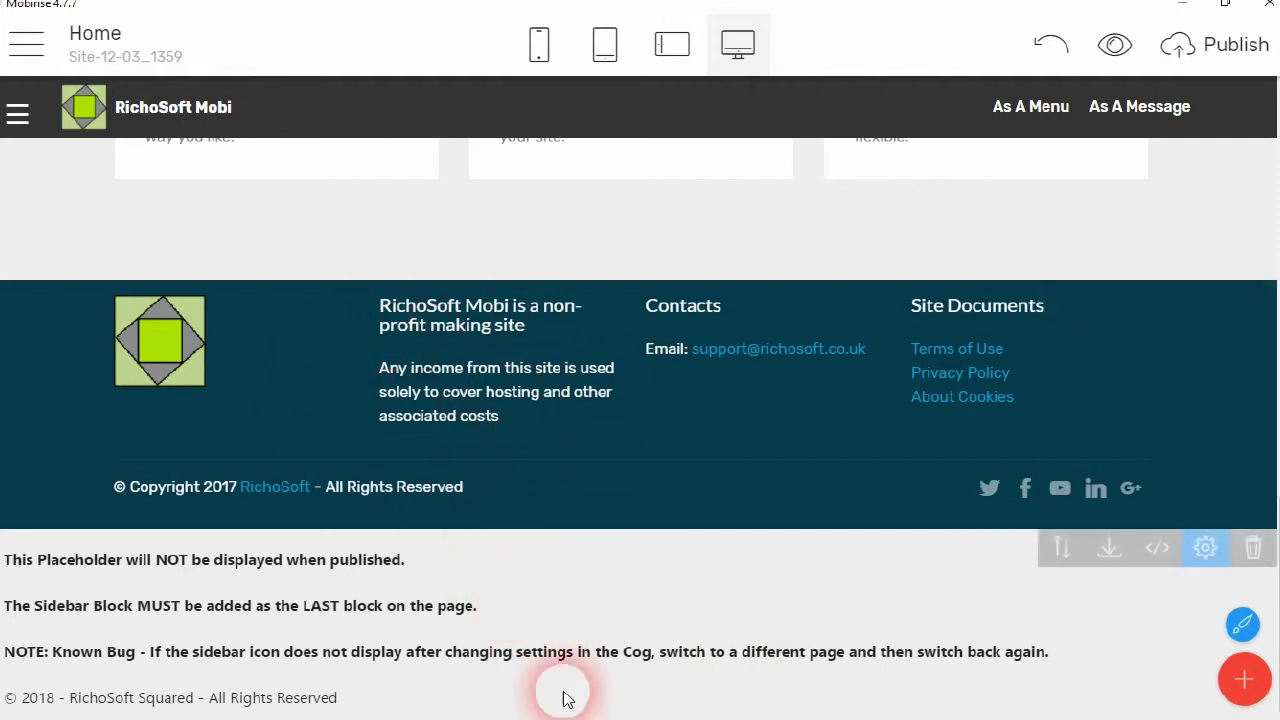
scroll(120, 300, "up", 15)
Create a new blank page named Page 3.
left_click(27, 43)
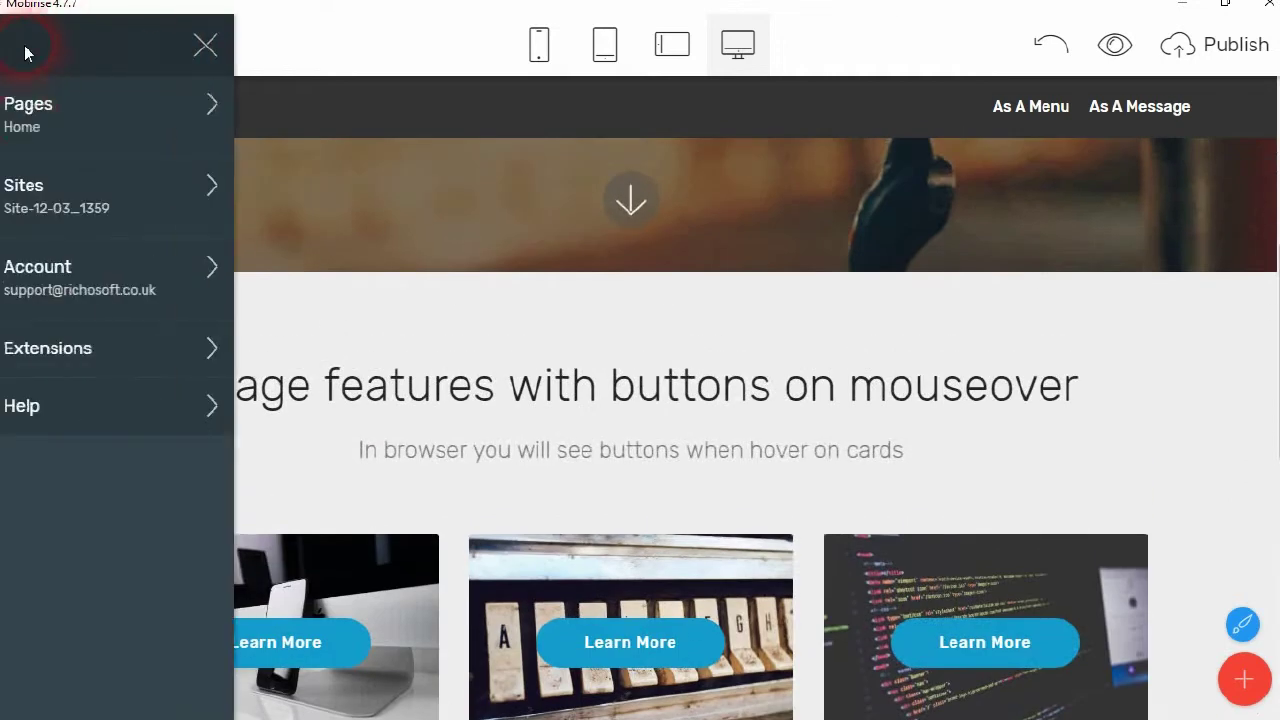
left_click(30, 115)
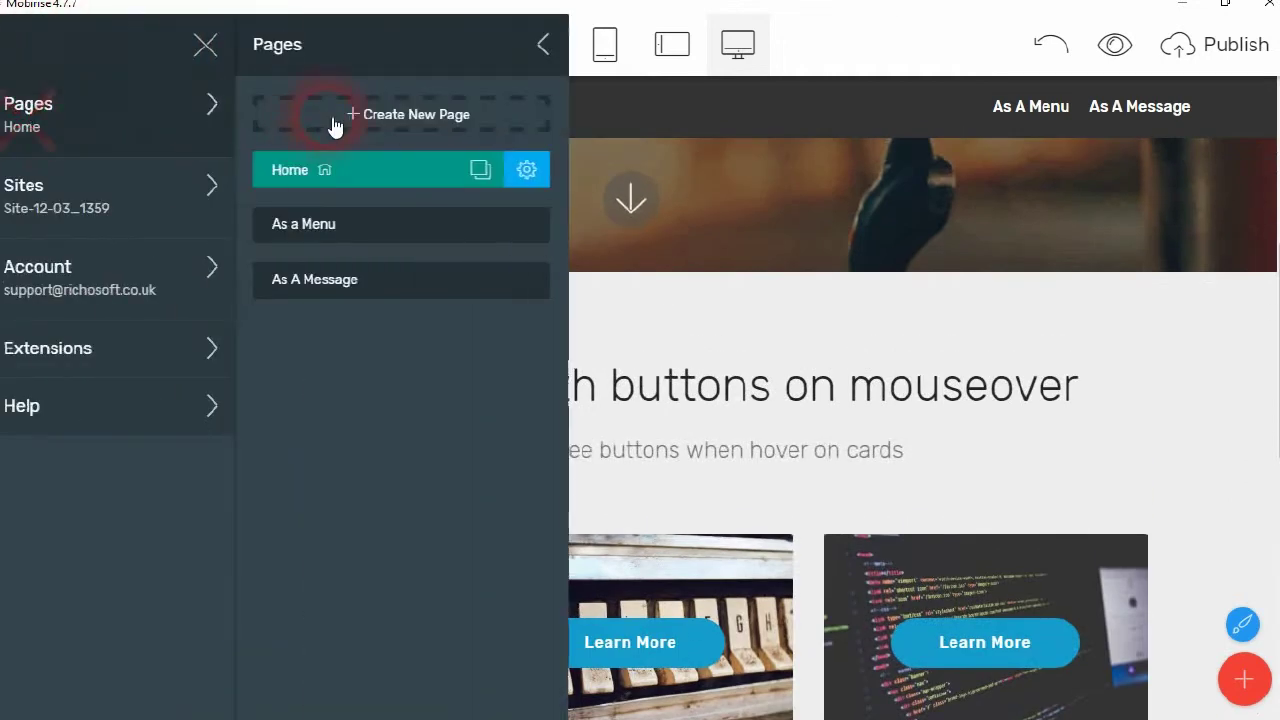
left_click(404, 118)
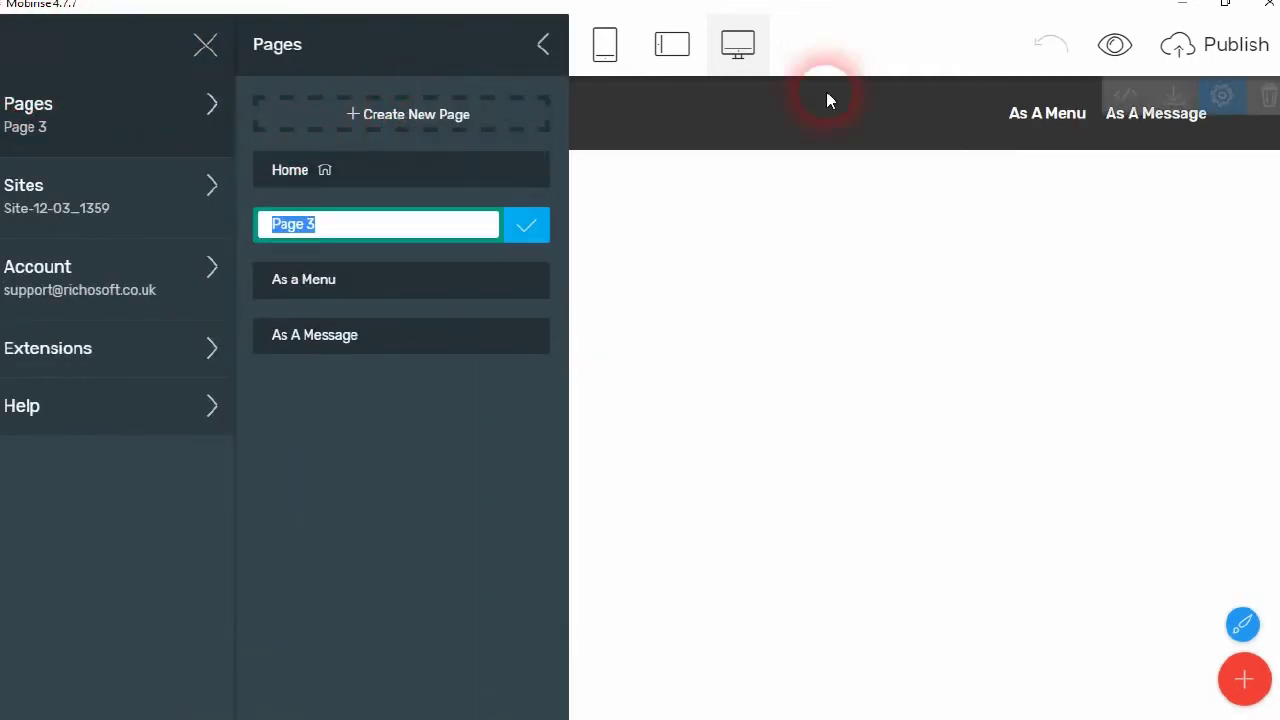
left_click(880, 57)
Add the flip-animation images block to Page 3.
left_click(1257, 681)
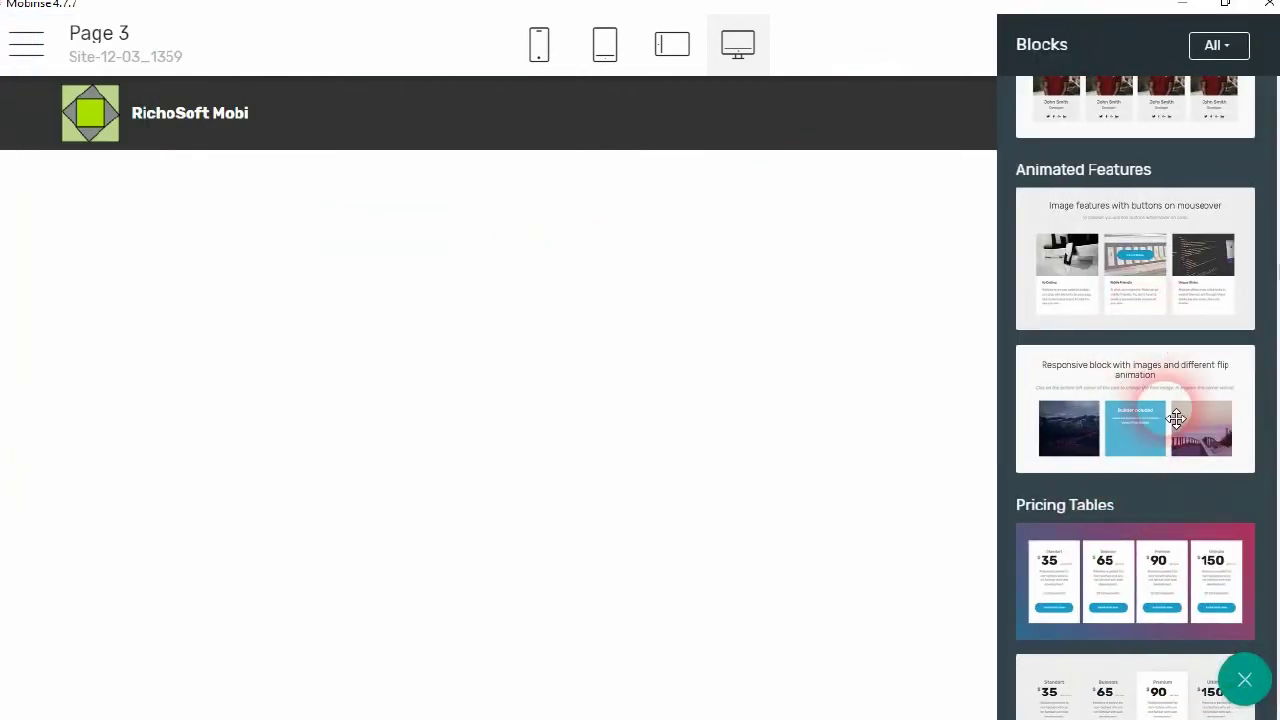
left_click_drag(1157, 414, 586, 560)
scroll(1163, 300, "down", 5)
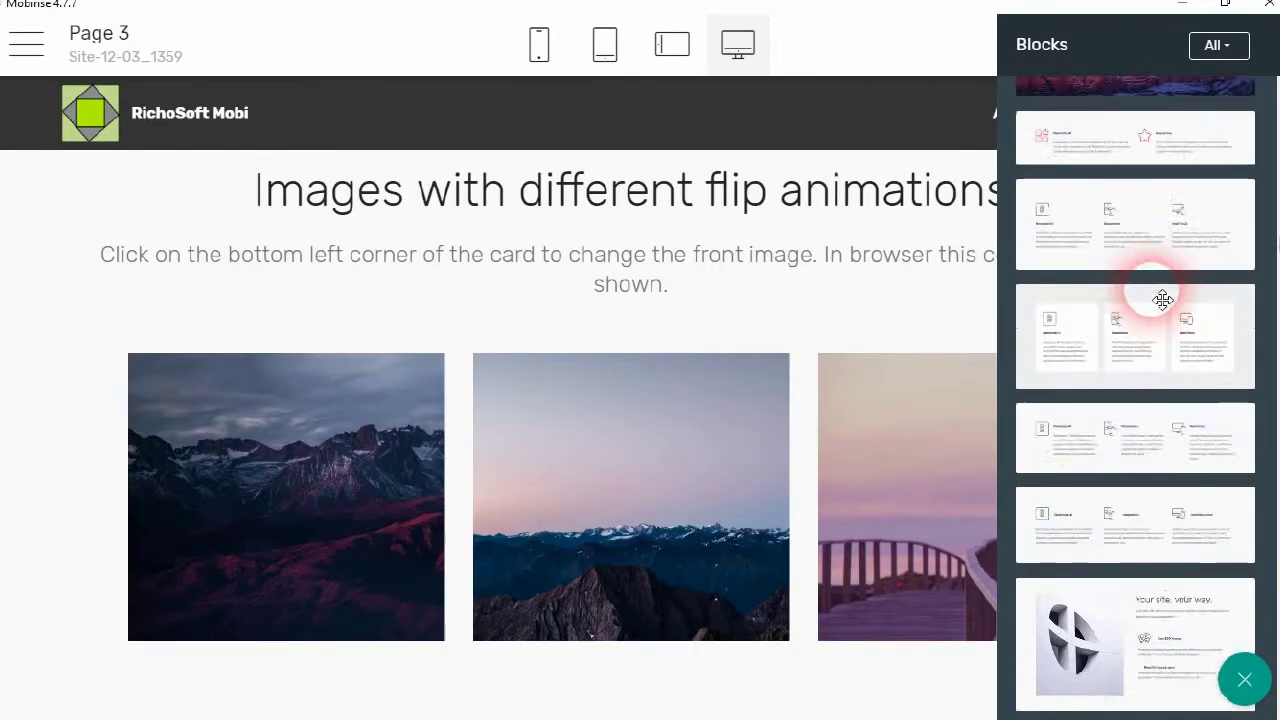
scroll(1163, 300, "up", 20)
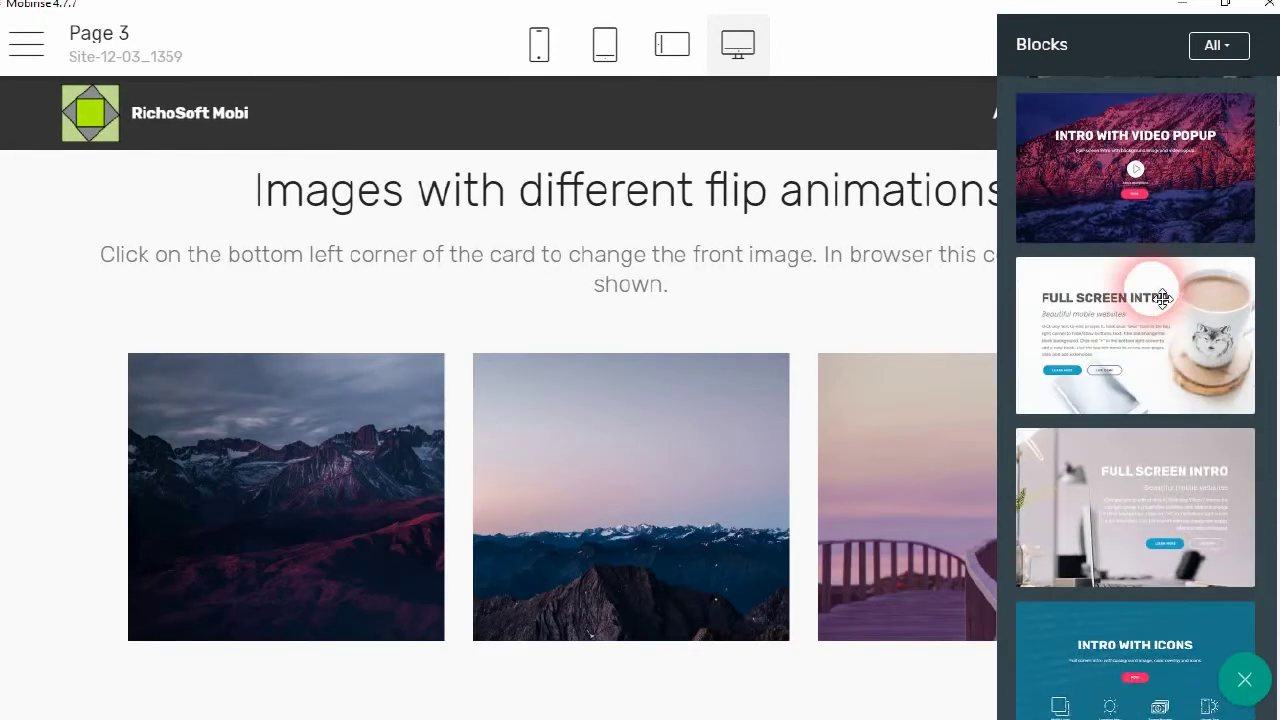
scroll(1163, 297, "up", 5)
Add a Full Width Intro block above it with maximum top padding and full-screen height.
left_click_drag(1160, 462, 525, 122)
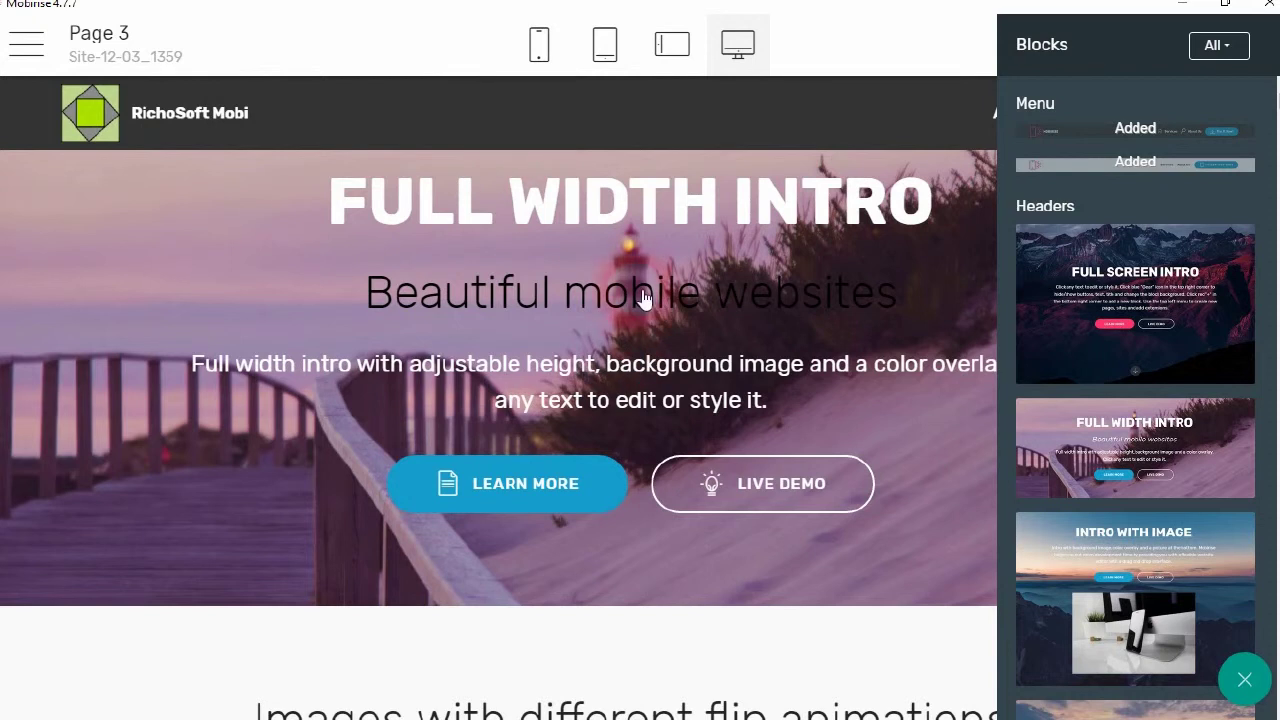
triple_click(830, 368)
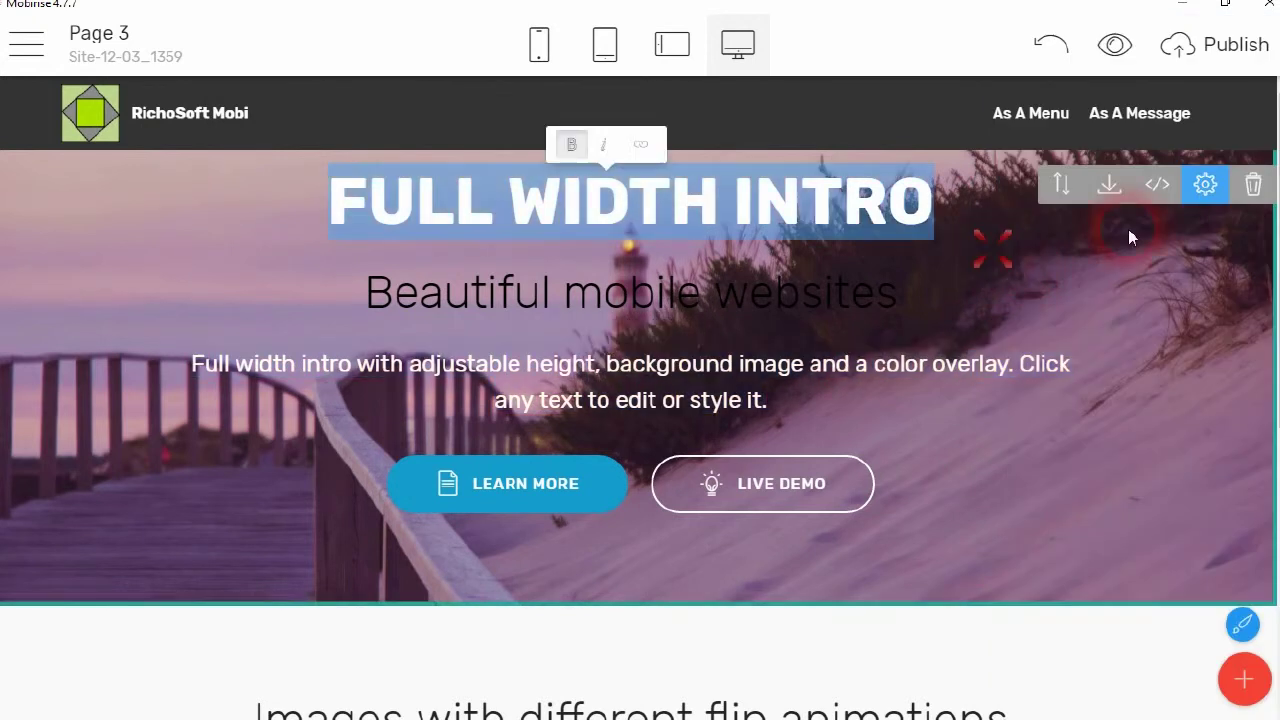
left_click(1205, 198)
left_click(1163, 280)
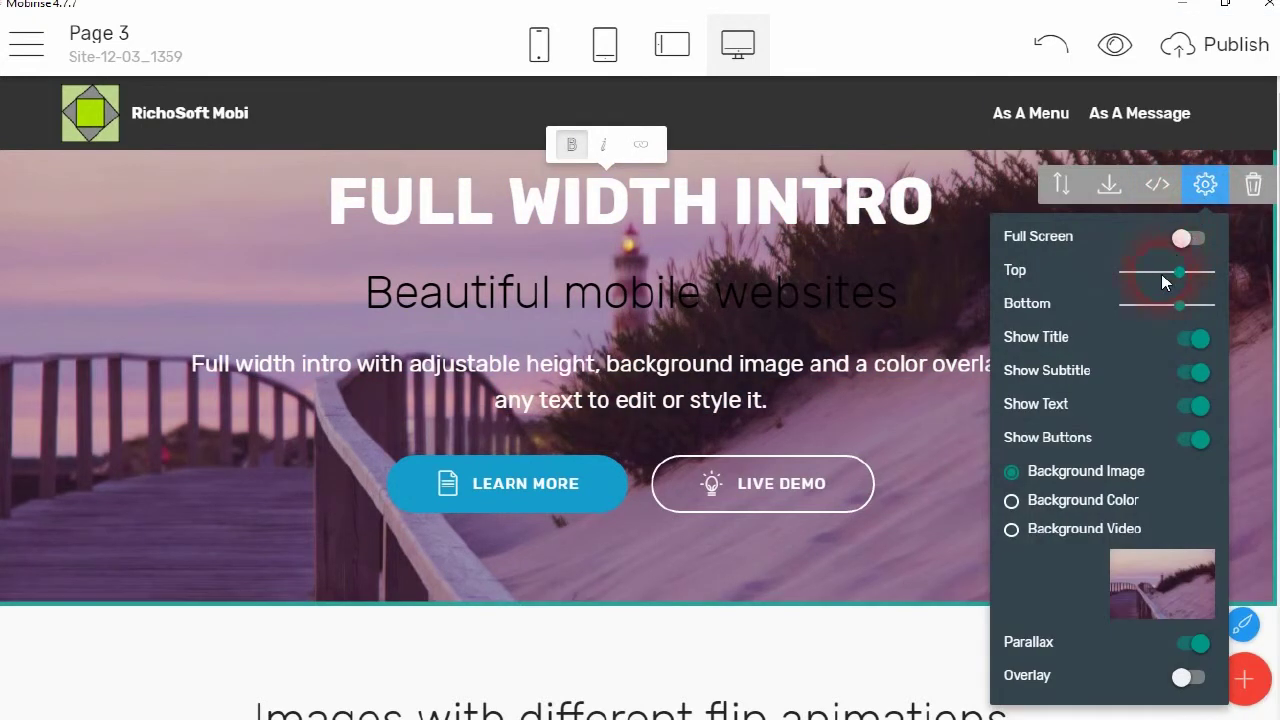
left_click(1185, 245)
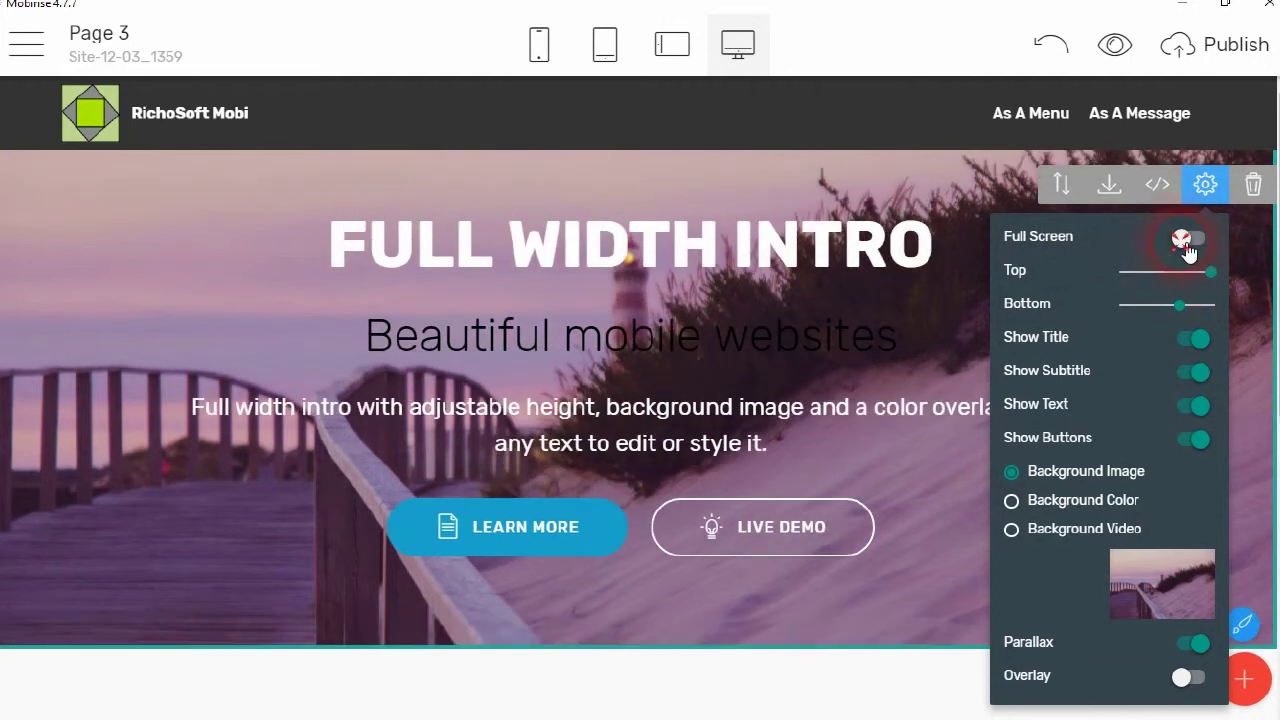
scroll(521, 358, "down", 6)
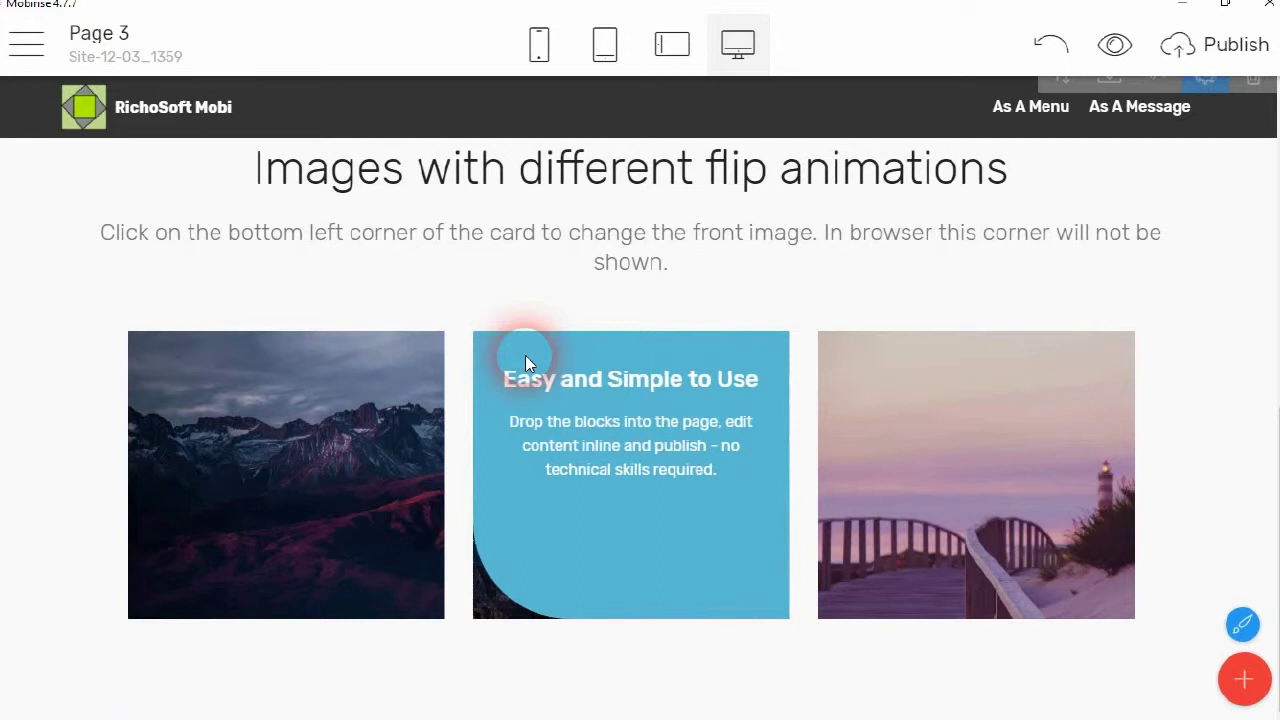
Add the saved RichoSoft Mobi footer user block to the end of Page 3.
scroll(525, 355, "up", 3)
left_click(1240, 680)
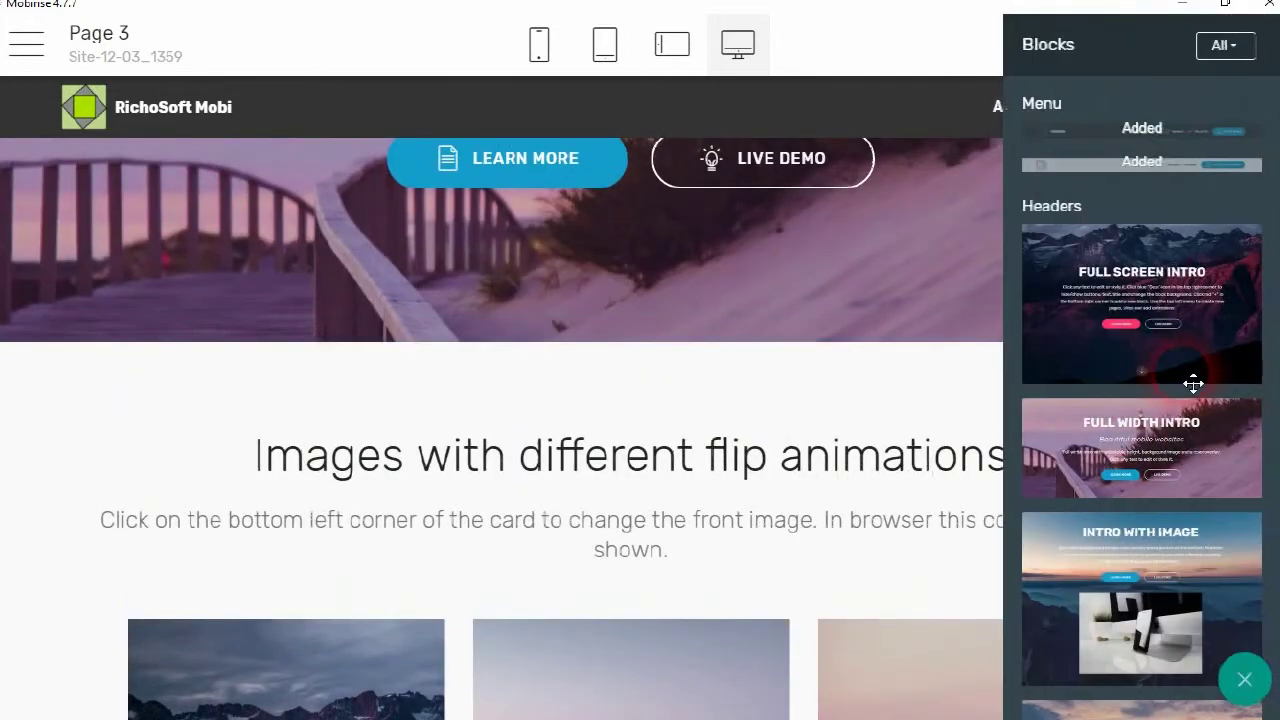
left_click_drag(1275, 100, 1268, 591)
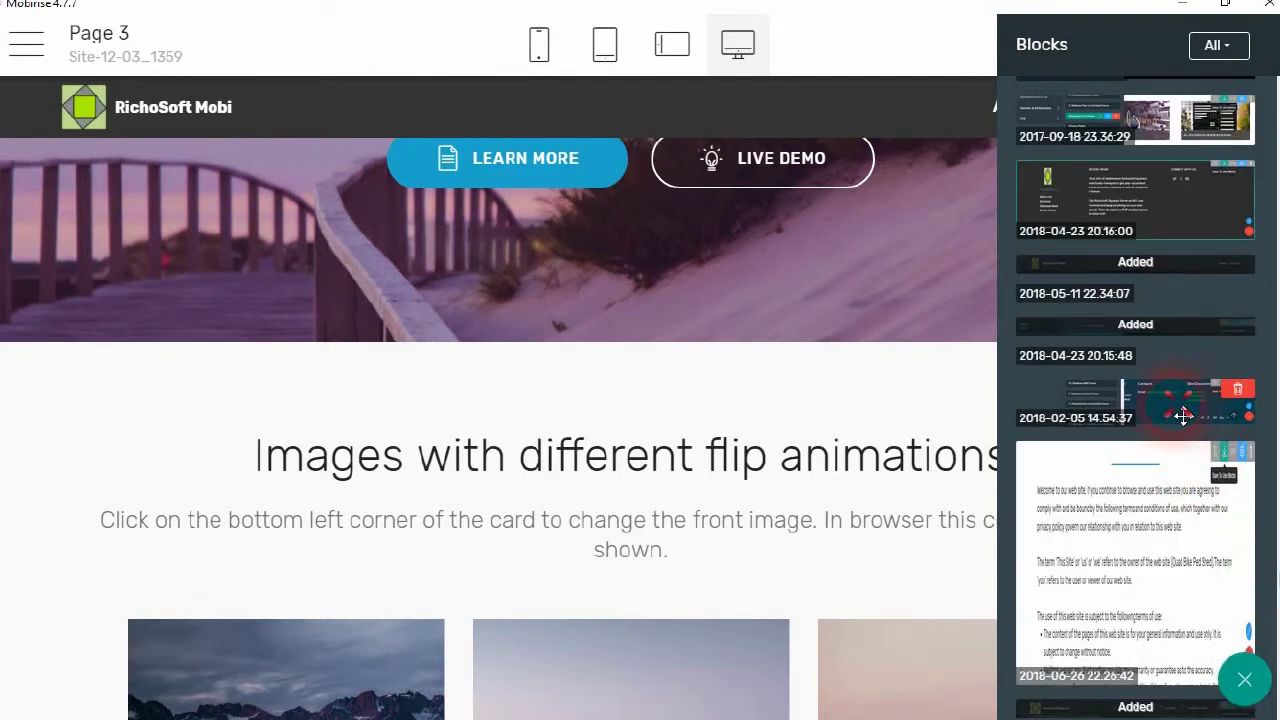
left_click_drag(1183, 416, 600, 702)
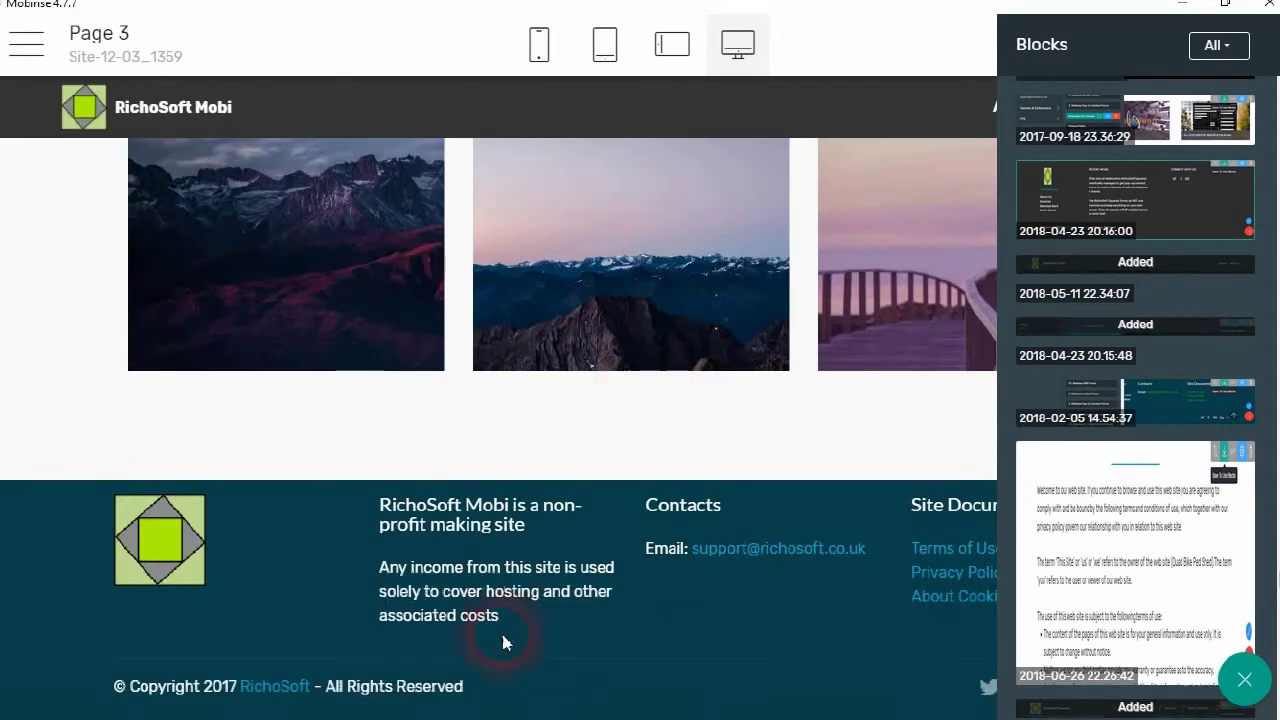
scroll(752, 560, "up", 3)
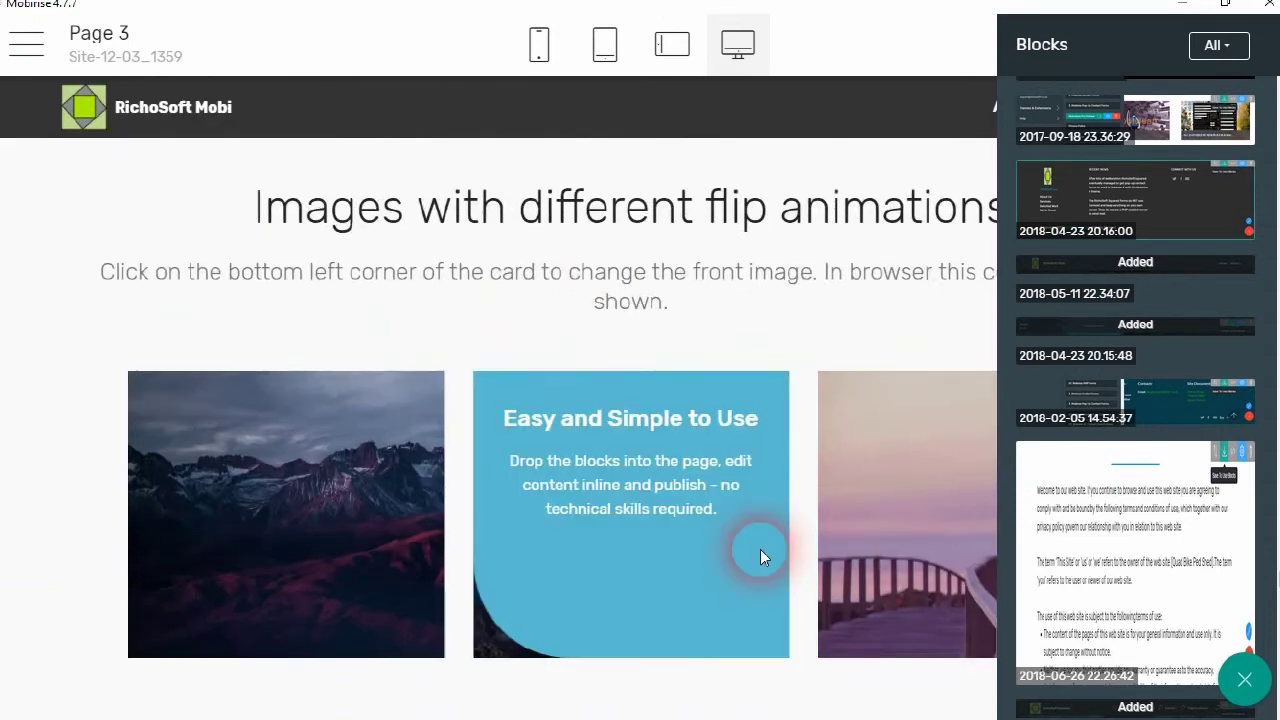
scroll(762, 560, "down", 3)
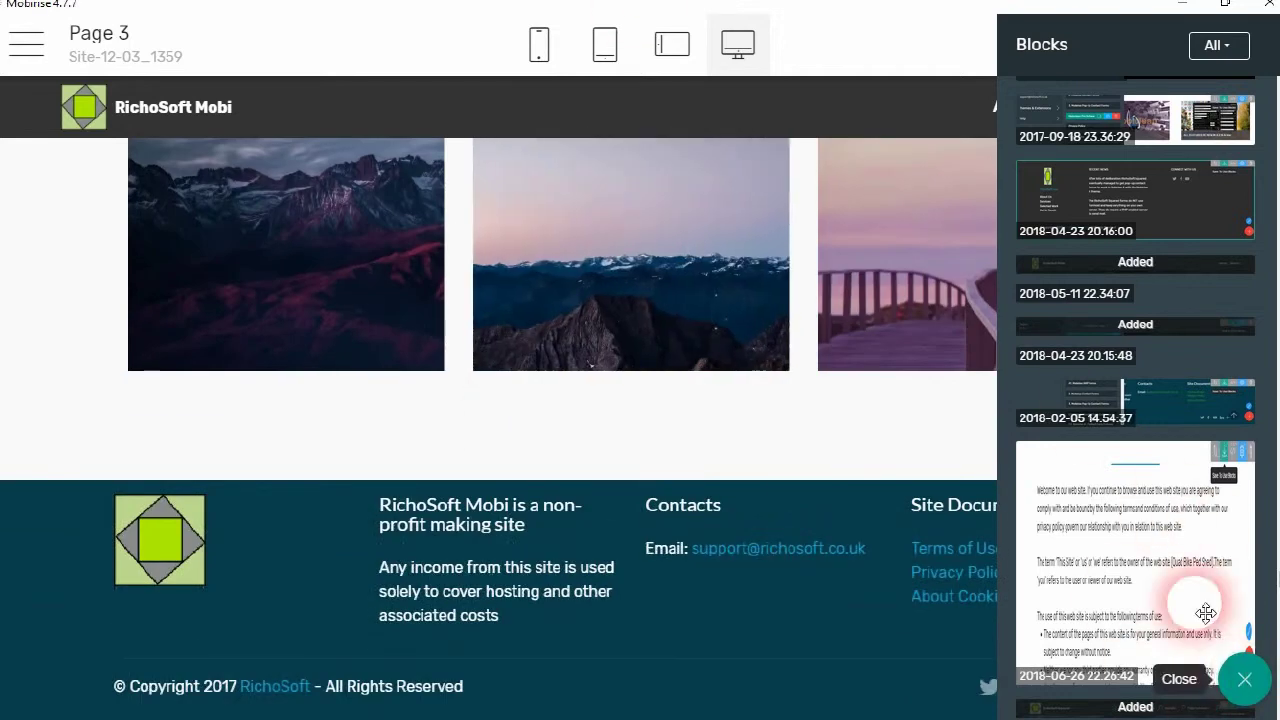
Filter blocks to Extensn and place Full Page Side Bar below the footer.
left_click(1218, 48)
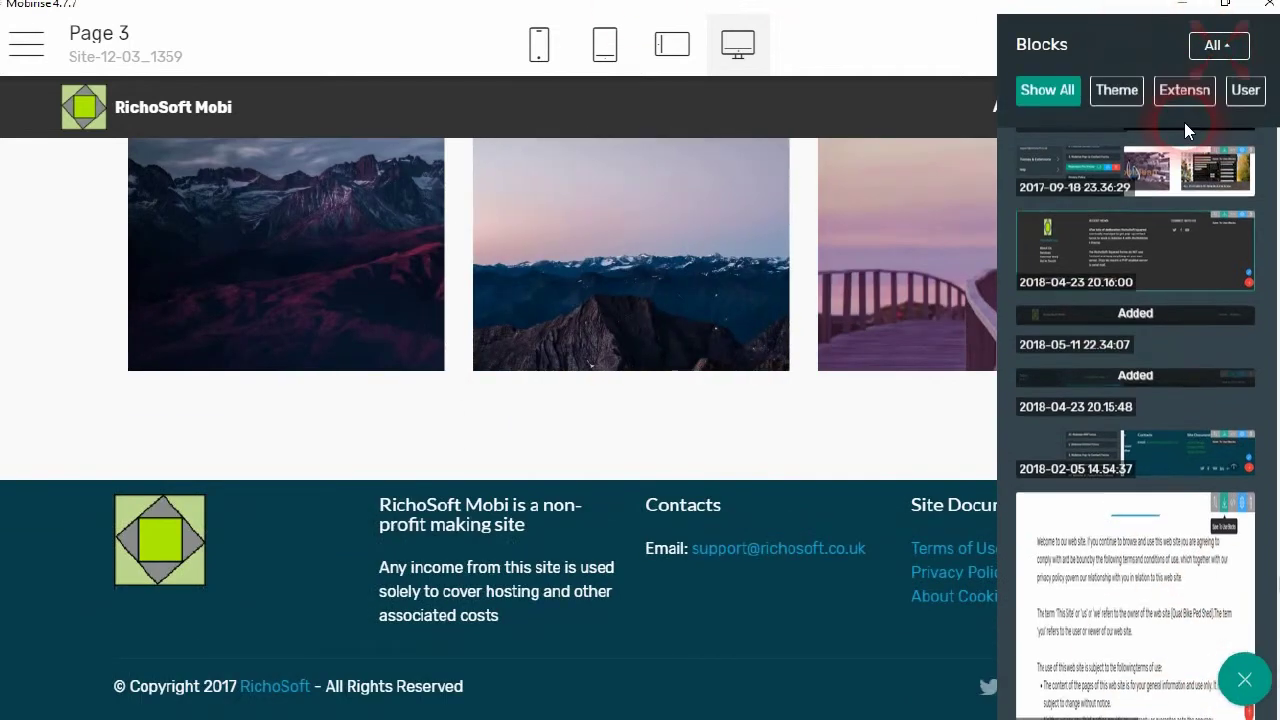
left_click(1180, 97)
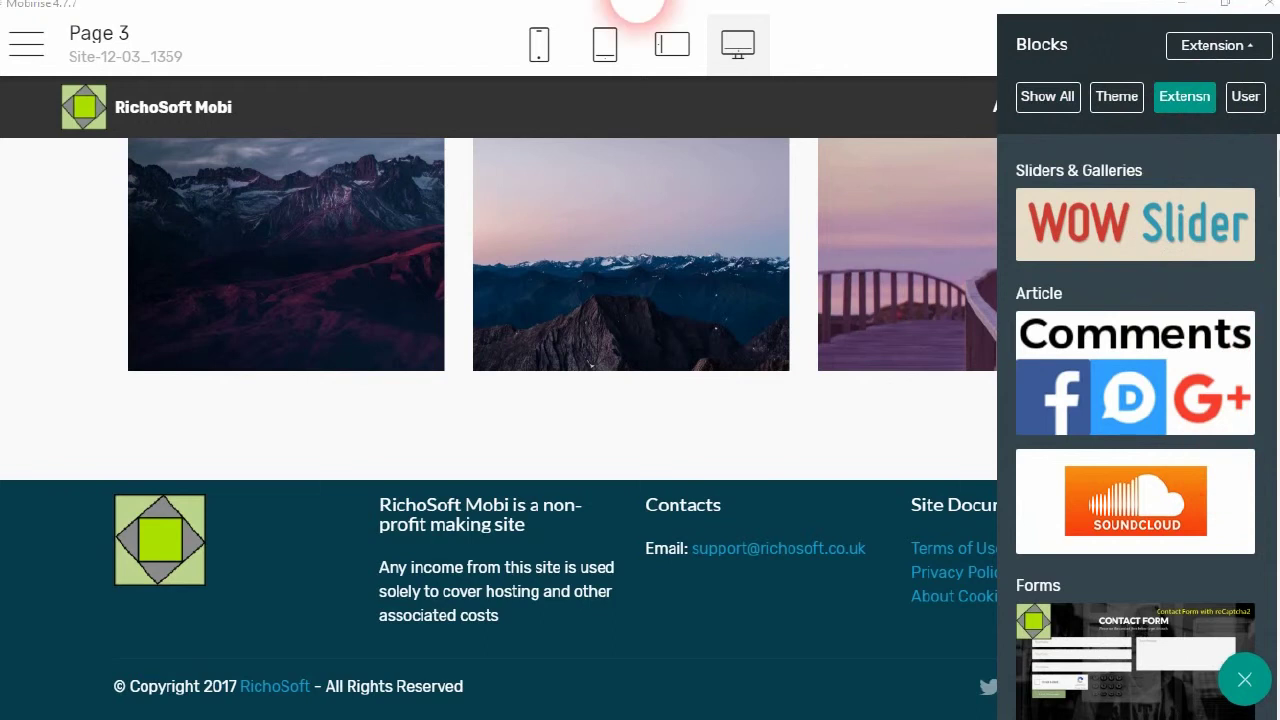
left_click_drag(1276, 155, 1268, 700)
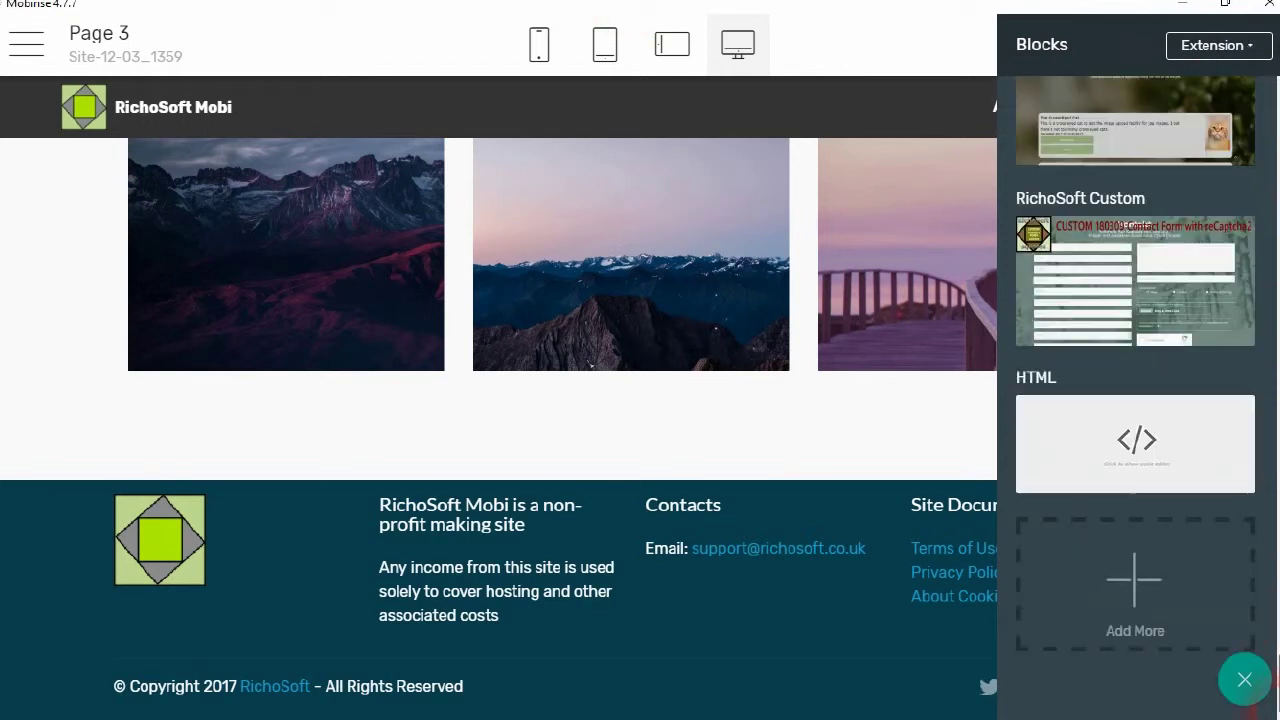
left_click_drag(1276, 652, 1276, 605)
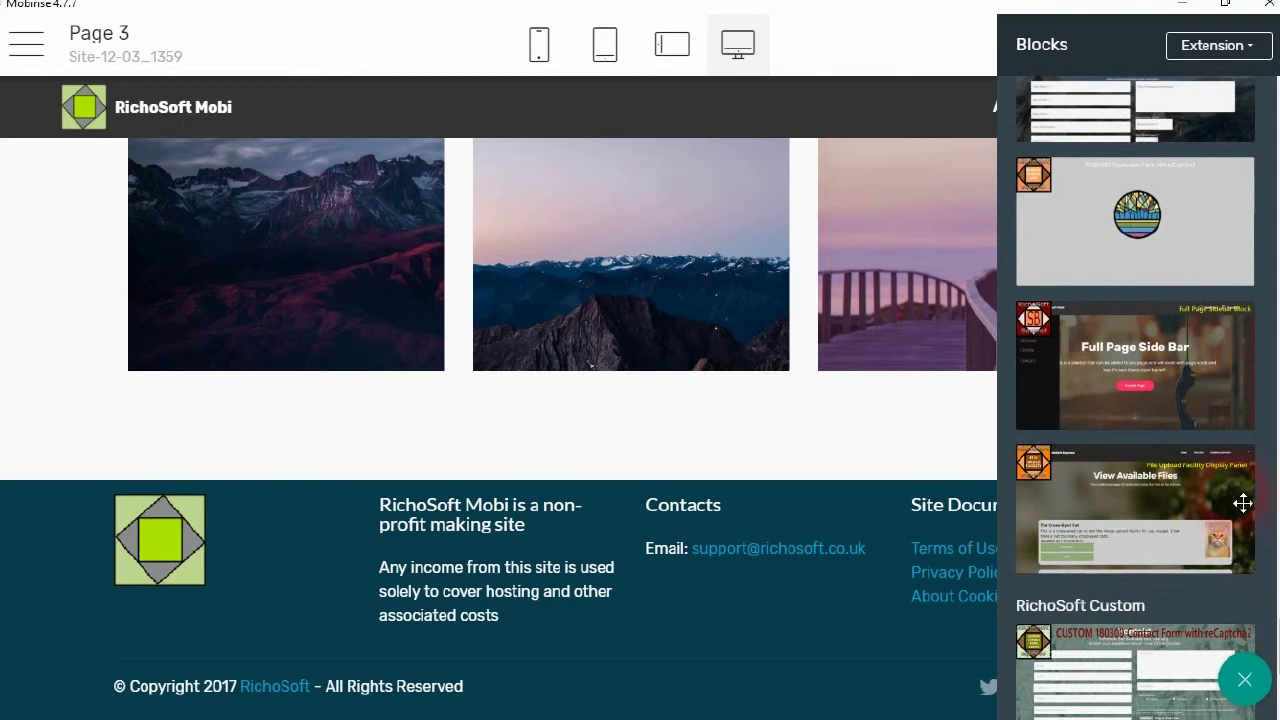
left_click_drag(1185, 384, 709, 686)
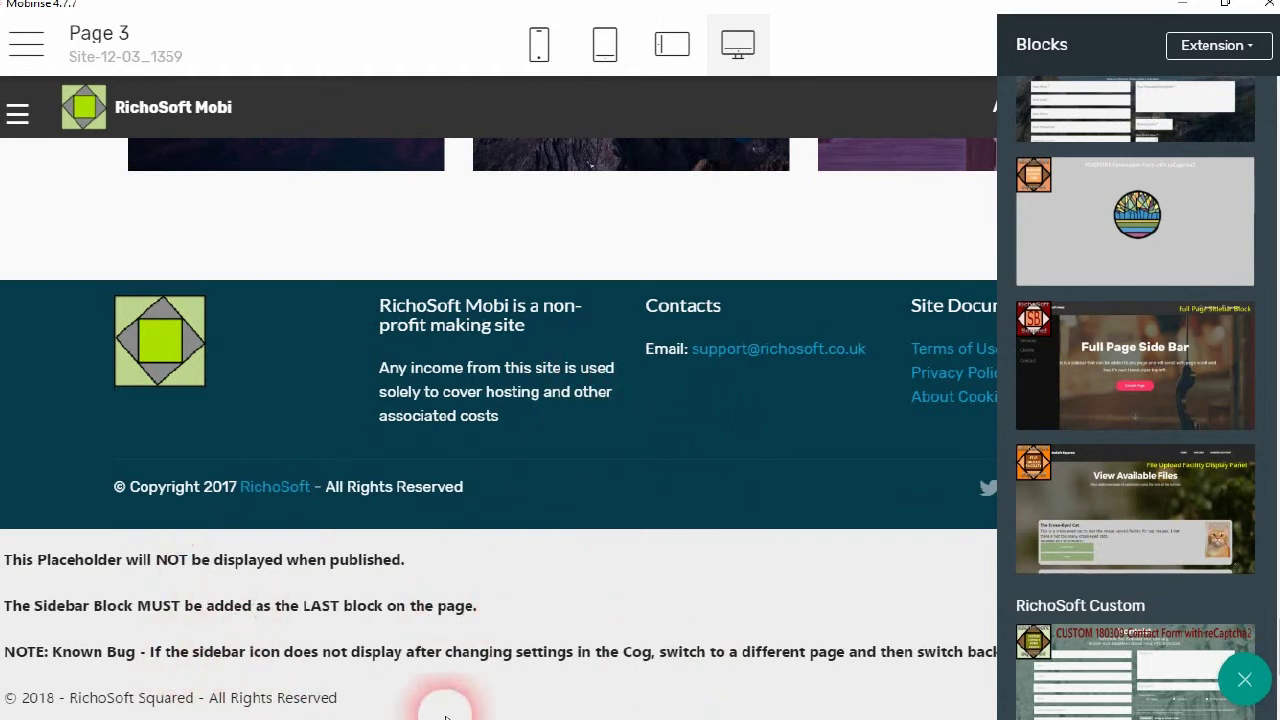
Test that the black sidebar opens and closes, and bring up the Side Bar block's settings.
left_click(755, 570)
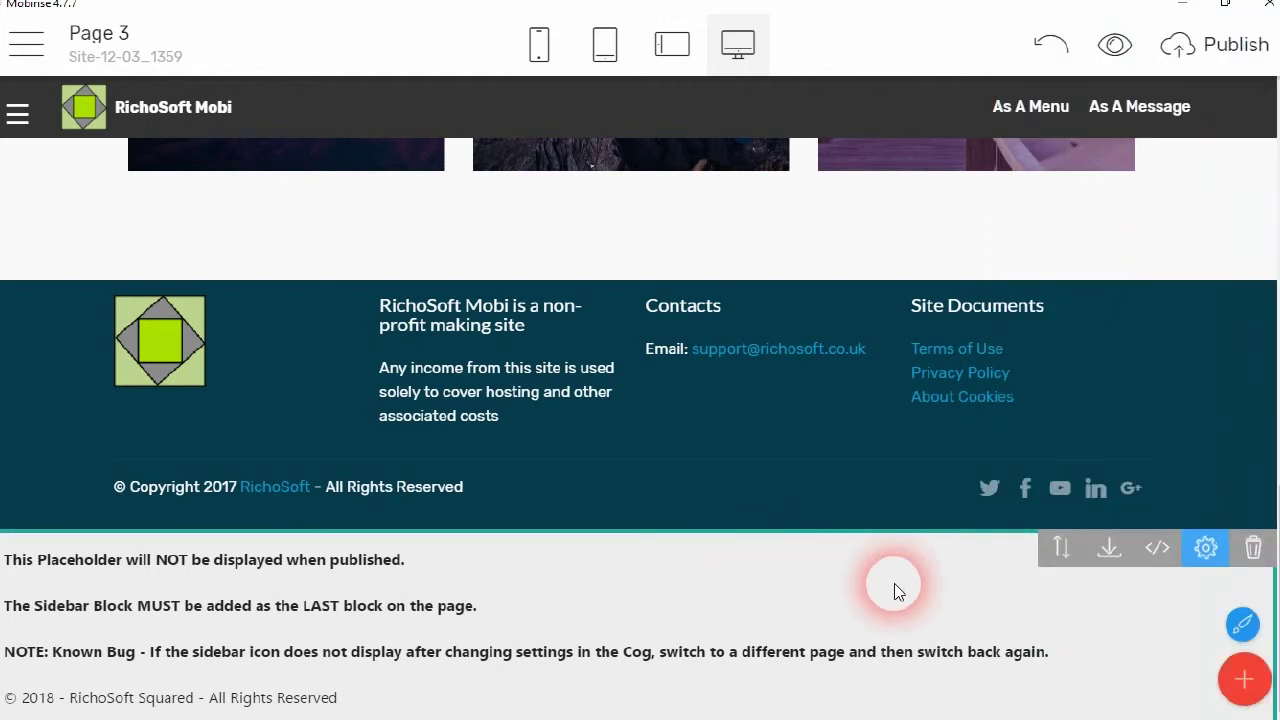
left_click(17, 117)
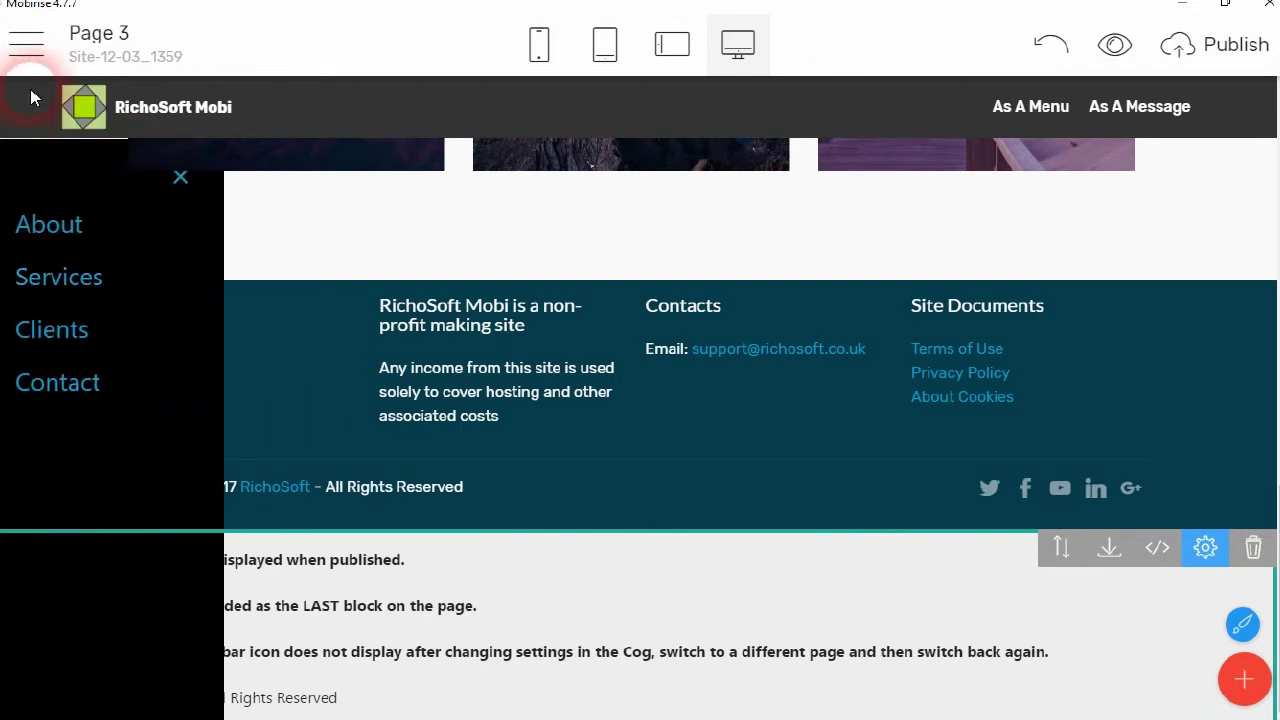
left_click(180, 181)
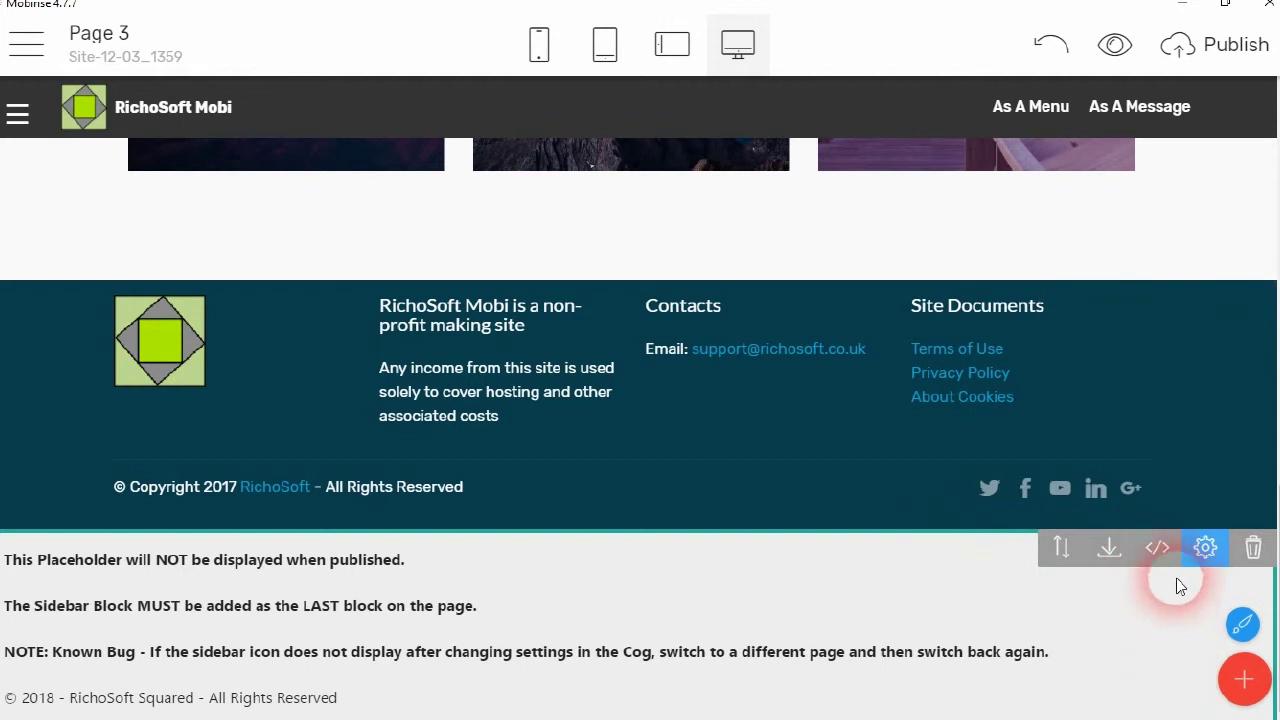
left_click(1206, 548)
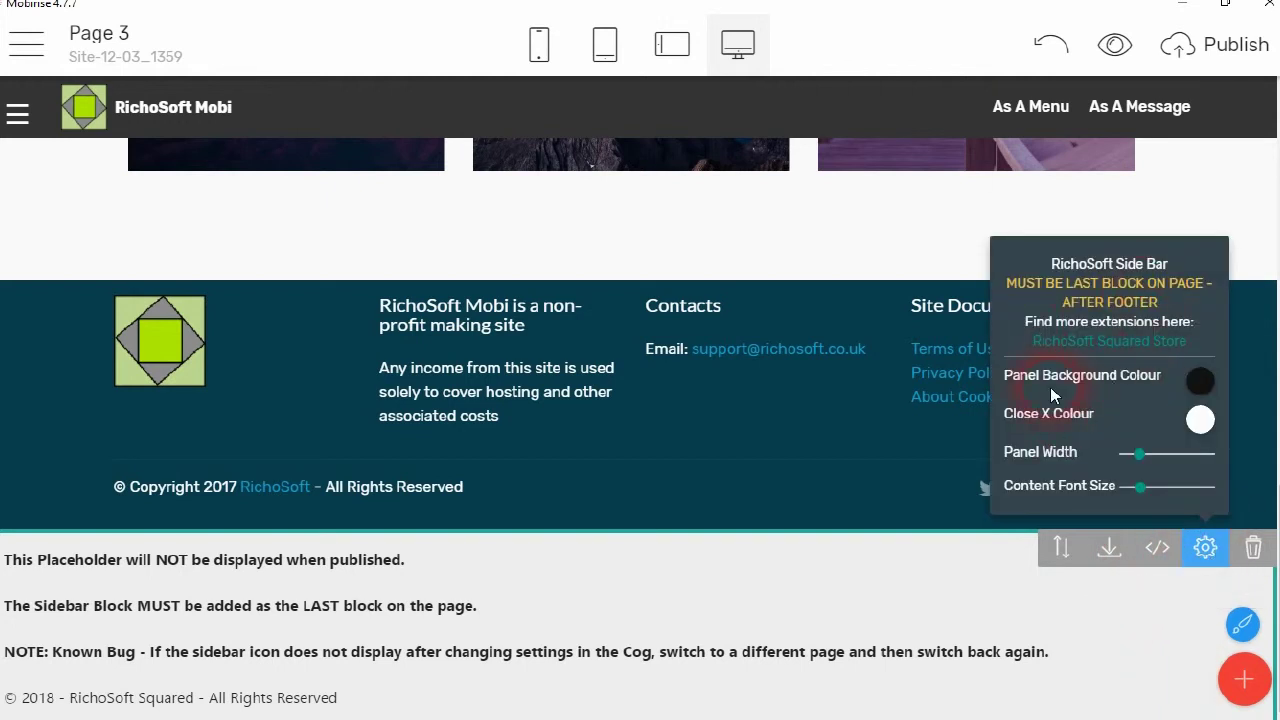
Set pale yellow panel background, dark red close X, panel width about 290, and smaller content font.
left_click(1200, 378)
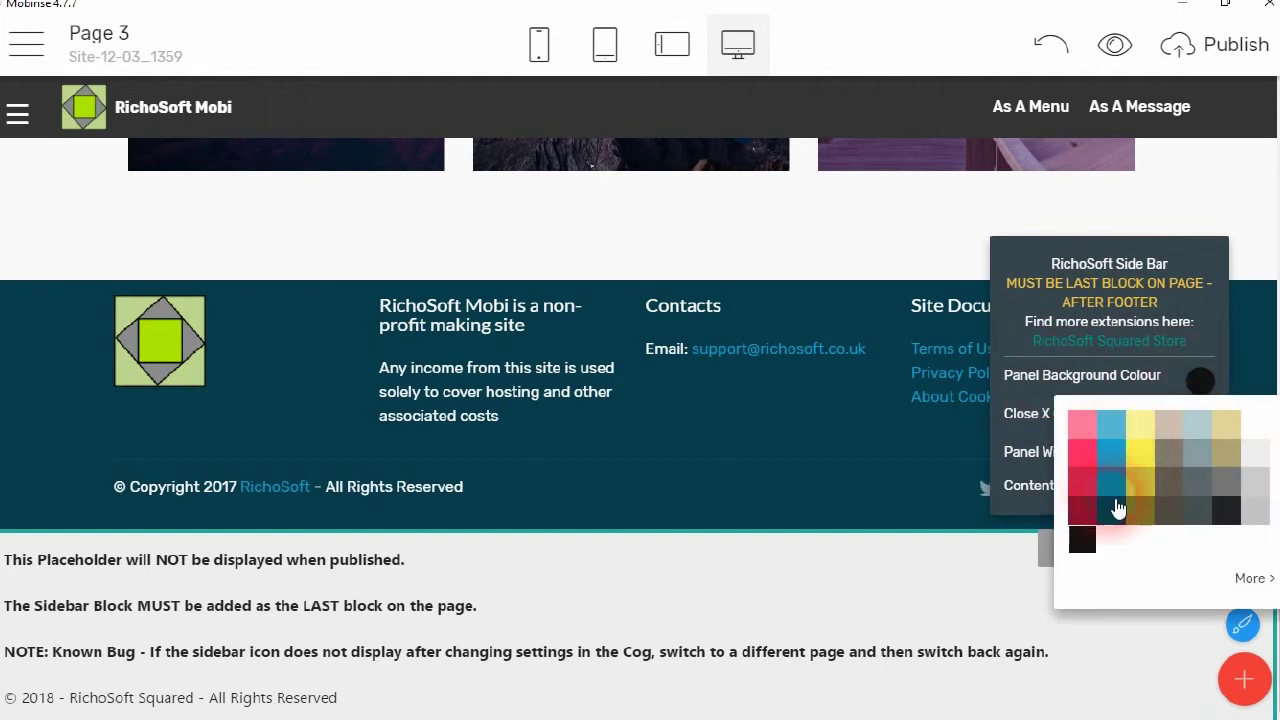
left_click(1152, 437)
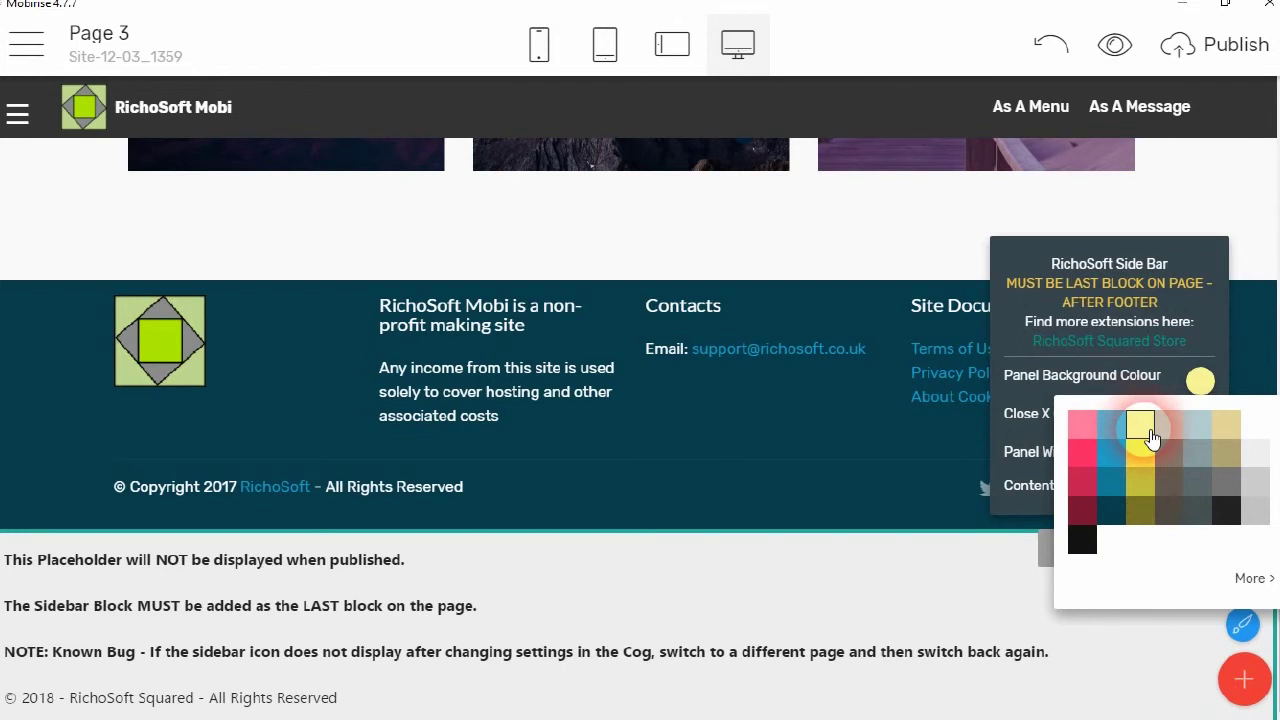
left_click(1175, 254)
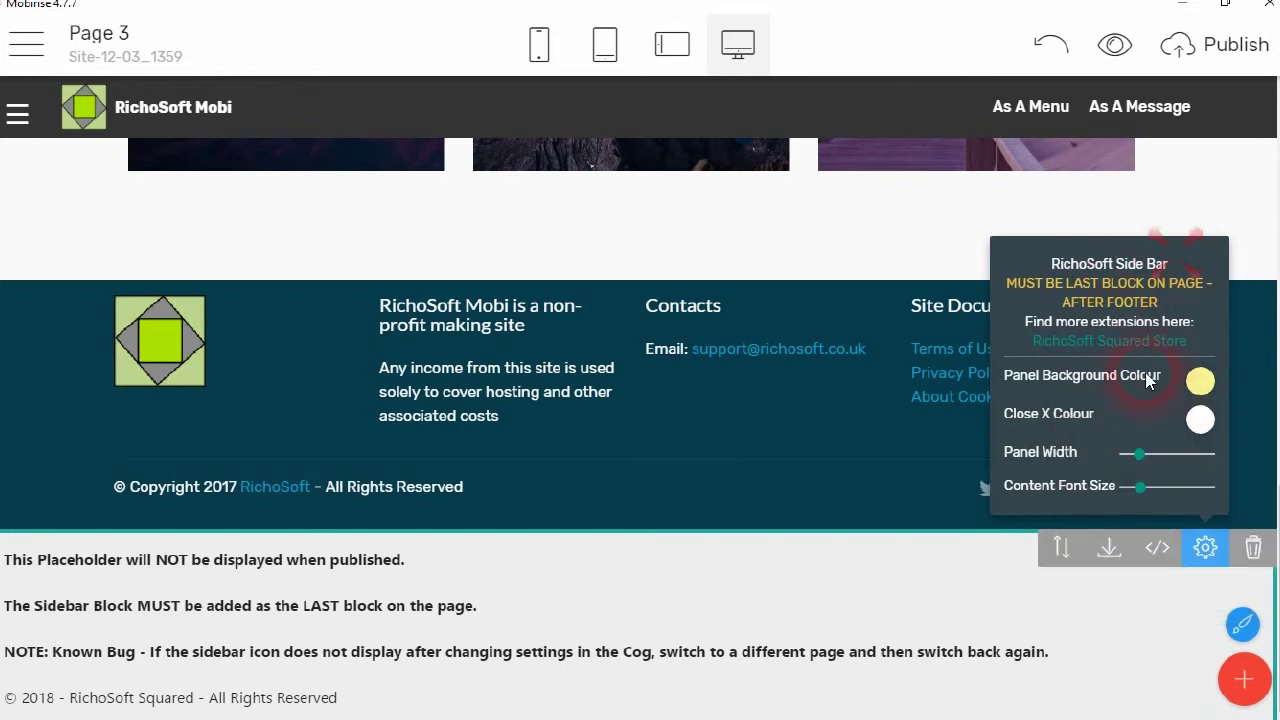
left_click(1200, 420)
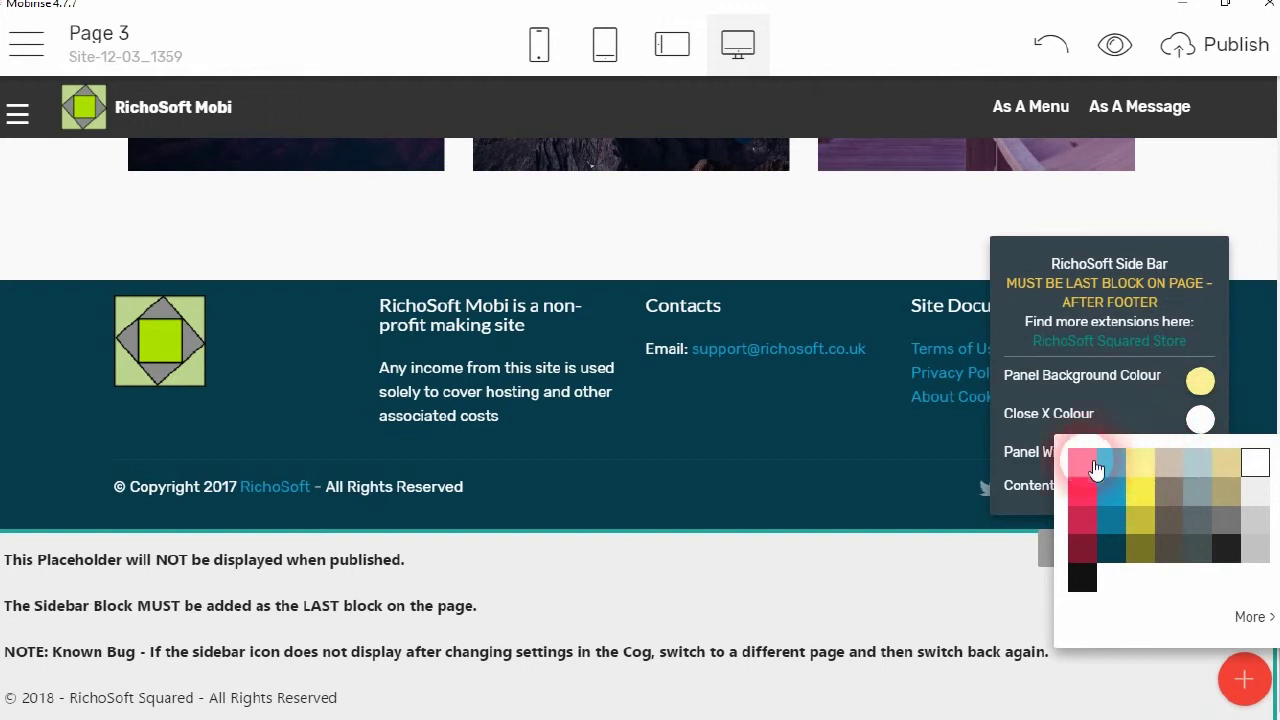
left_click(1090, 556)
left_click(1150, 232)
left_click(1022, 482)
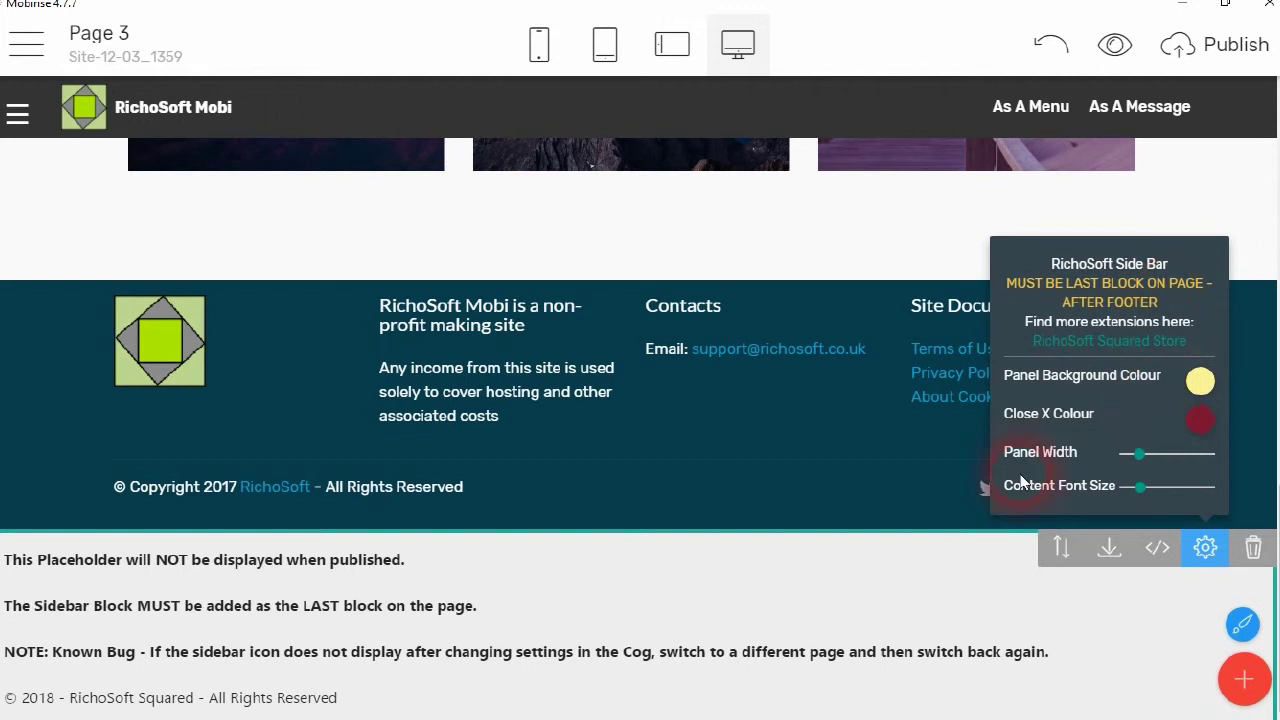
left_click_drag(1150, 461, 1184, 461)
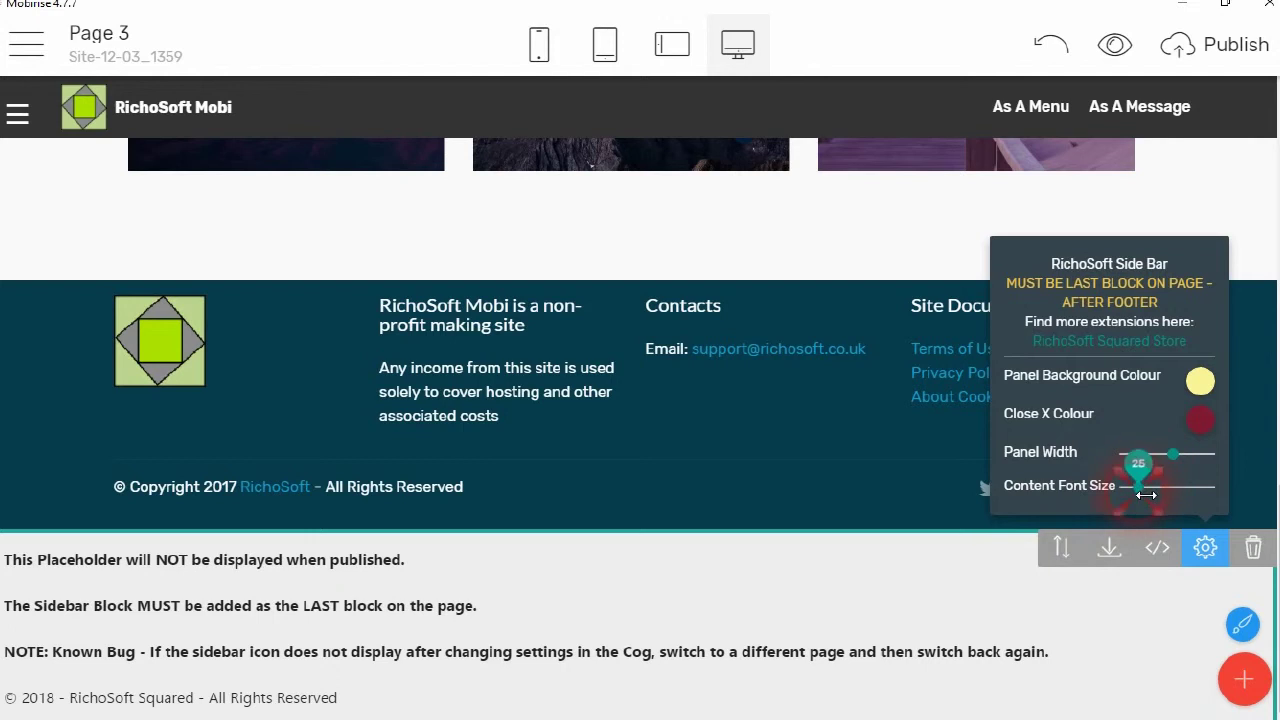
left_click_drag(1137, 496, 17, 122)
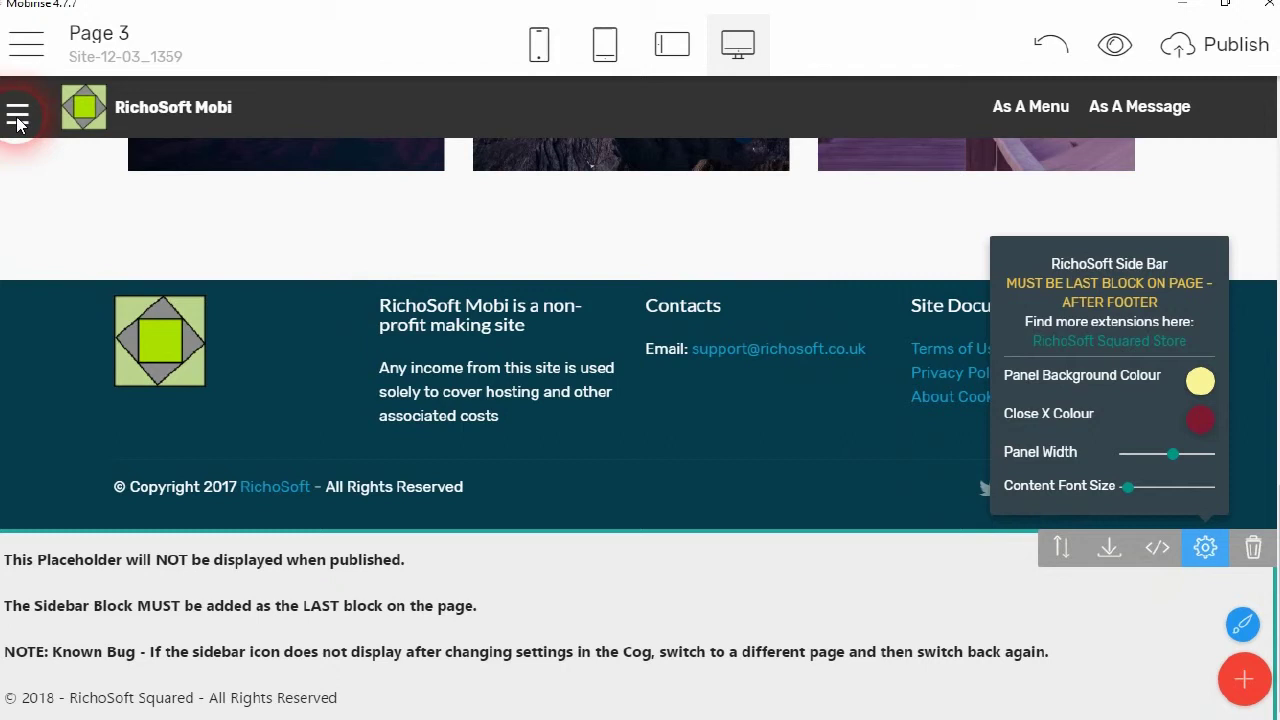
Open the sidebar to view the pale-yellow panel and dark red X, then close it.
left_click(19, 118)
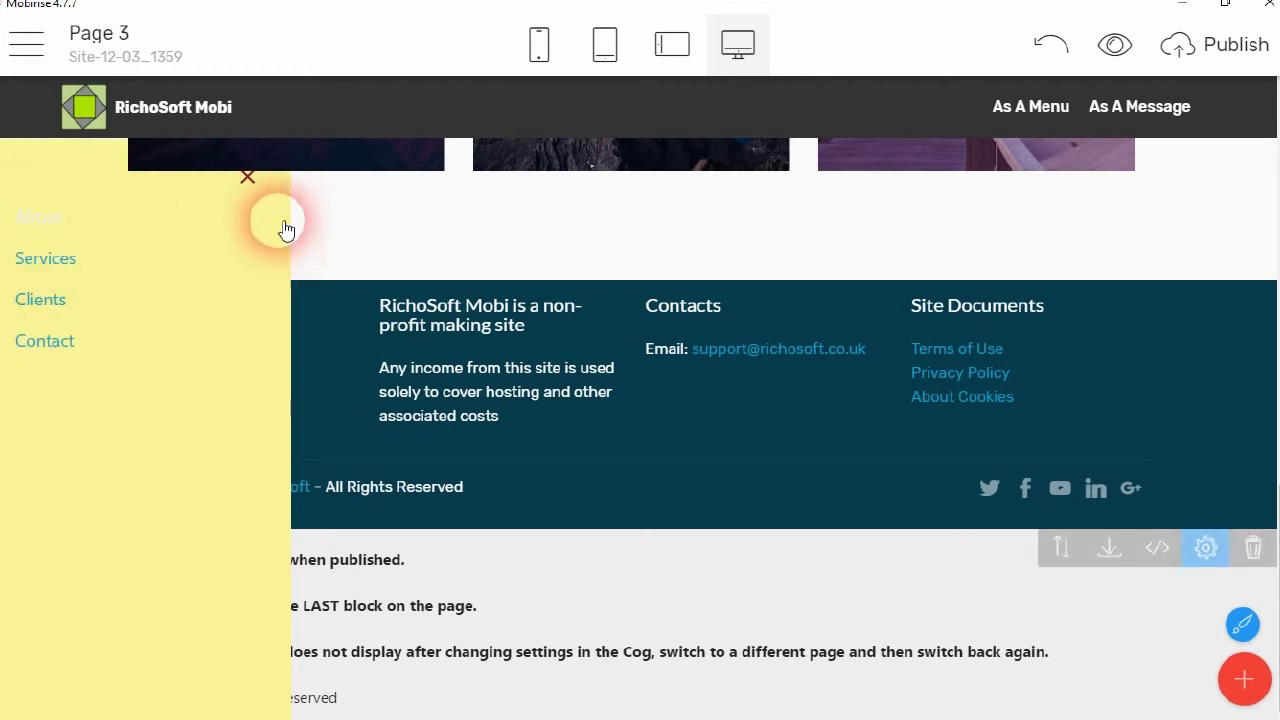
scroll(280, 223, "up", 1)
scroll(250, 218, "up", 5)
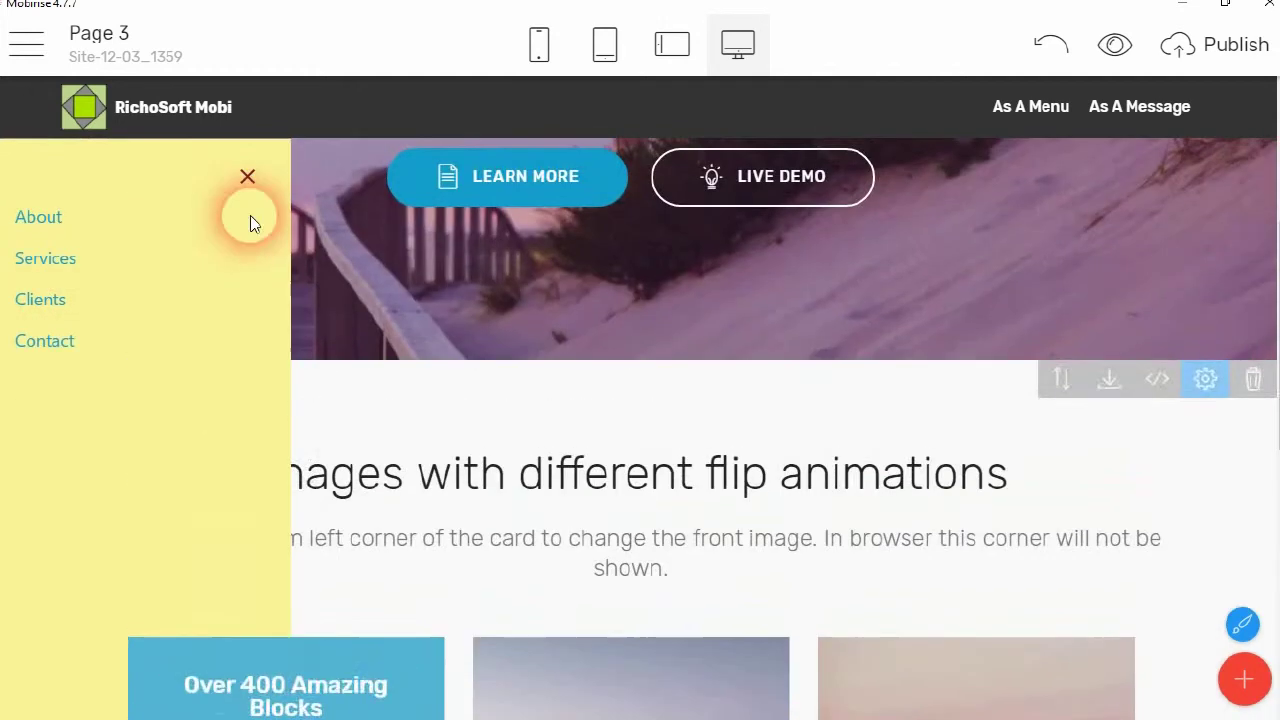
scroll(235, 290, "up", 1)
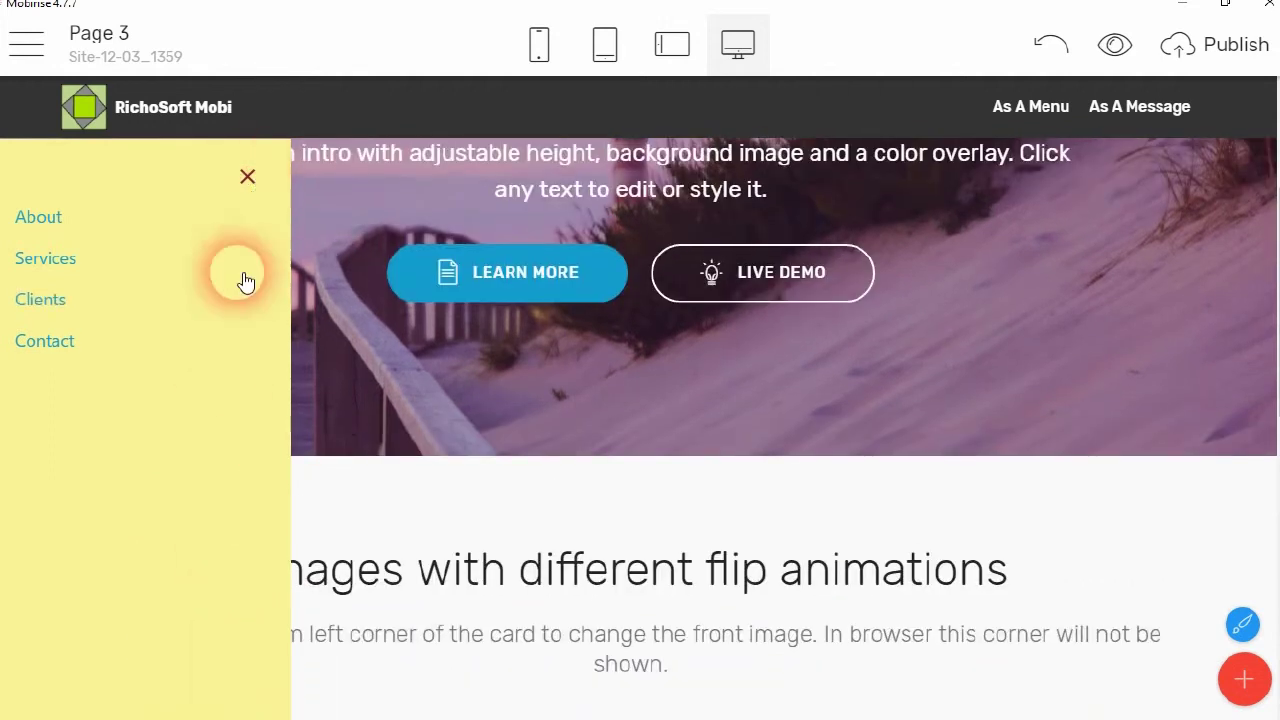
scroll(223, 343, "up", 3)
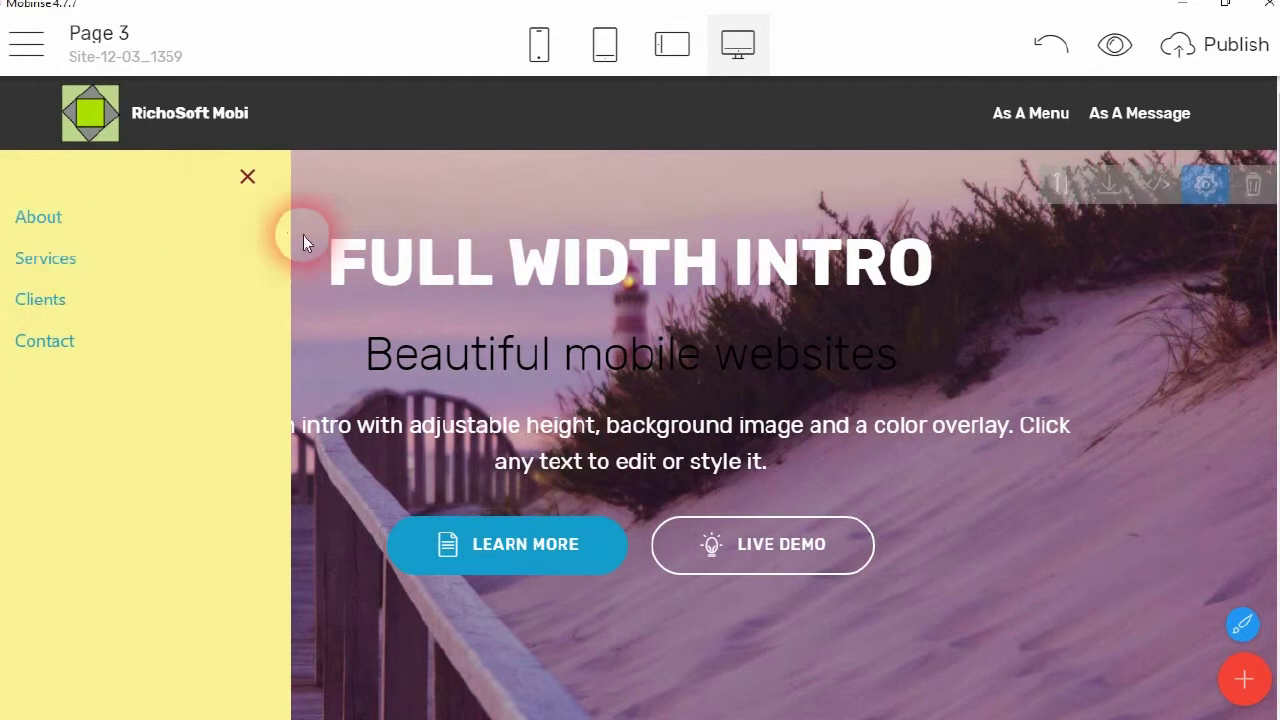
left_click(248, 178)
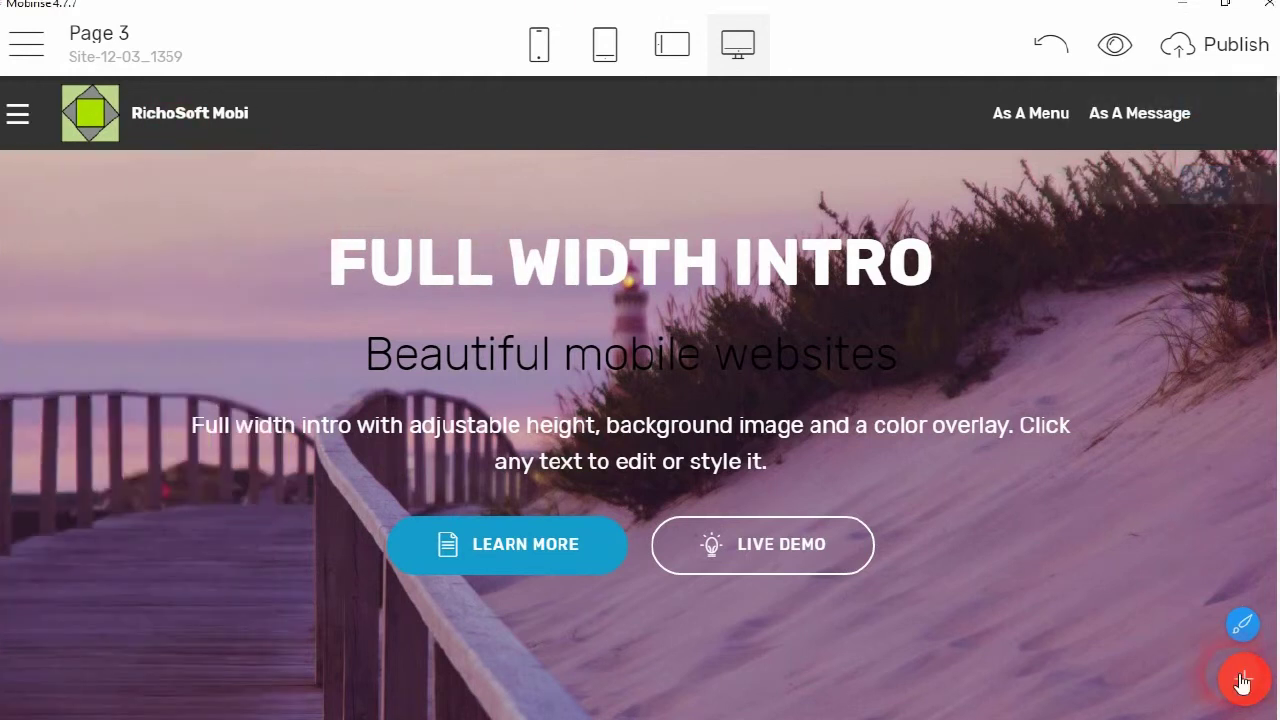
Open and close the Add Block list, then scroll down to the side bar block.
left_click(1247, 681)
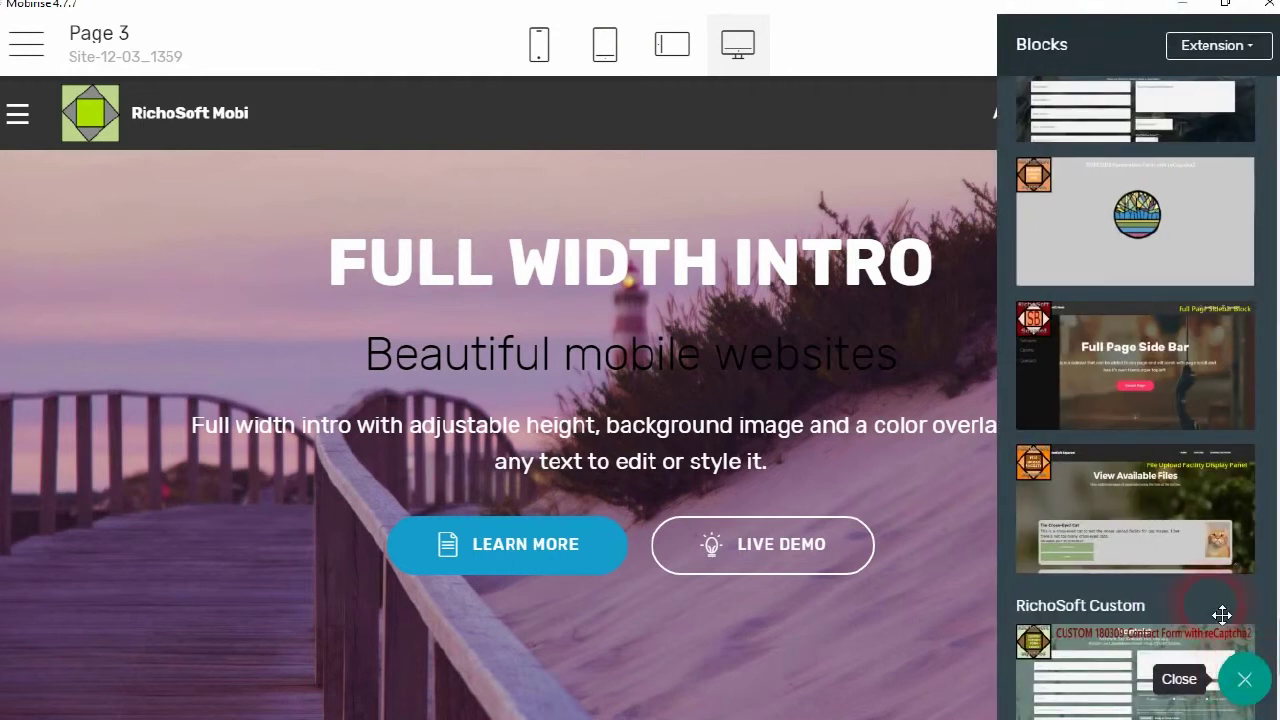
scroll(1185, 438, "down", 2)
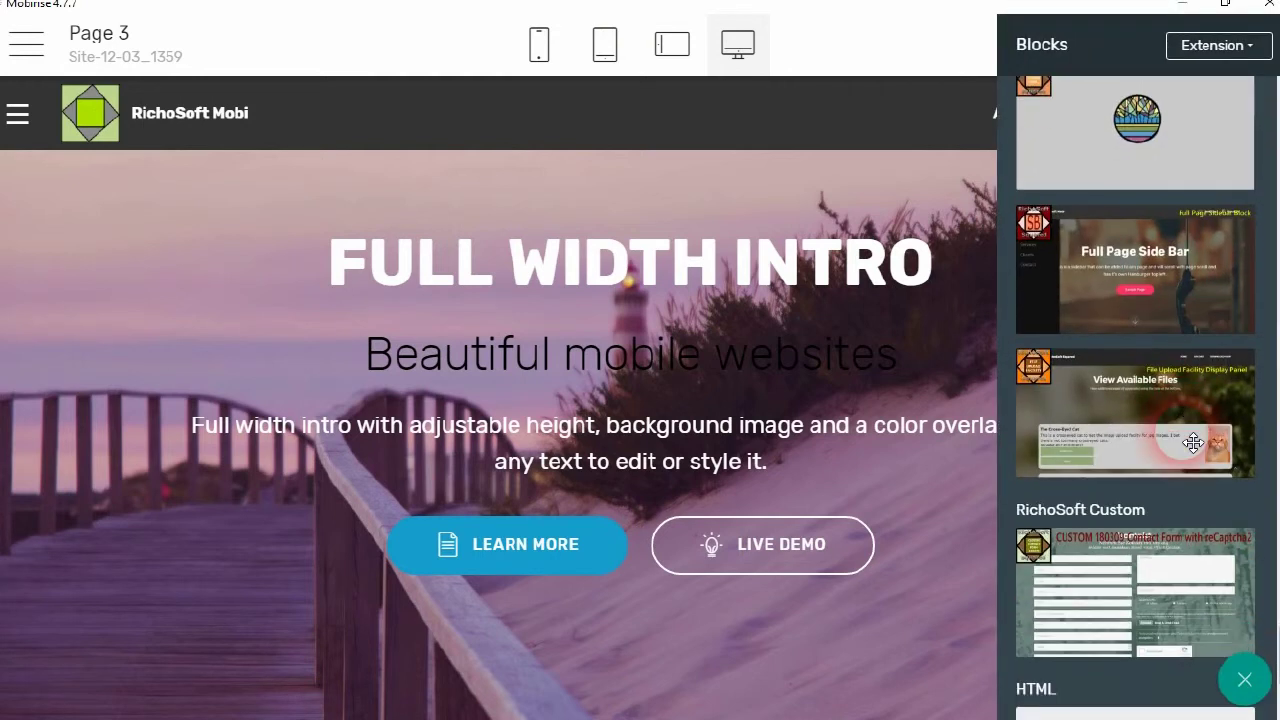
left_click(1244, 679)
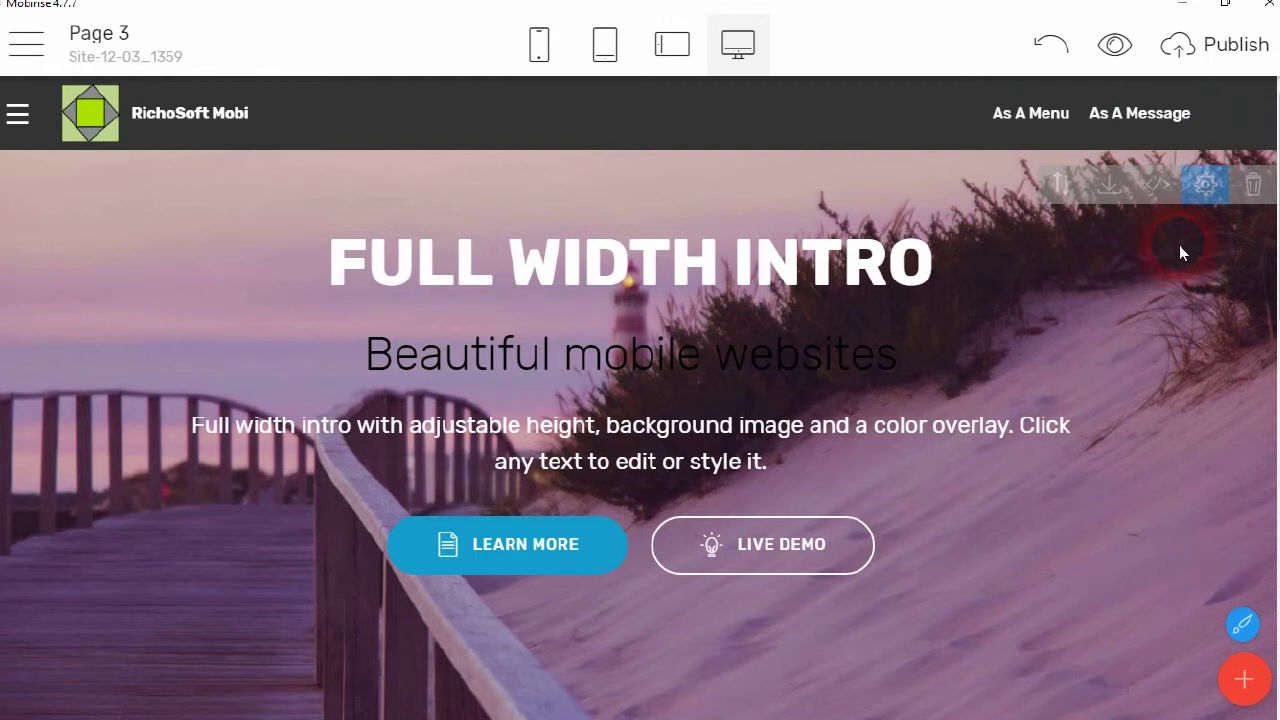
scroll(1171, 474, "down", 15)
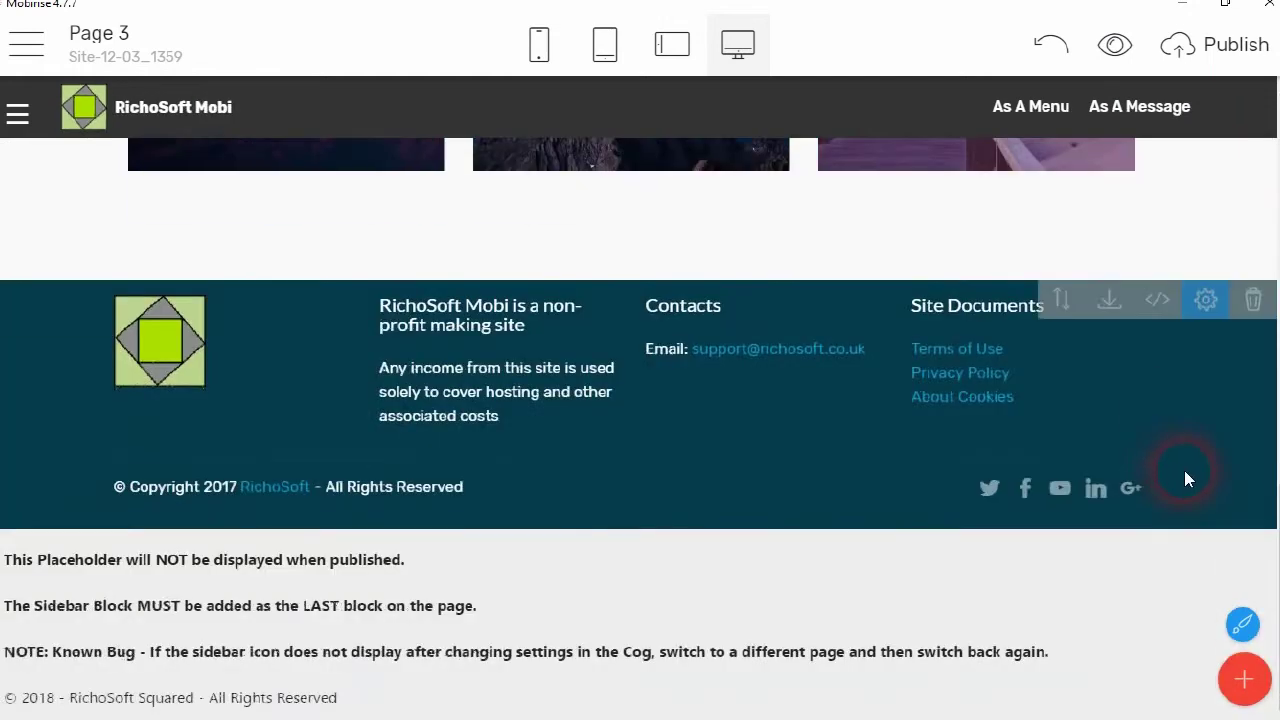
Set the side bar's Panel Background Colour to dark grey and Close X Colour to bright pink.
left_click(1205, 547)
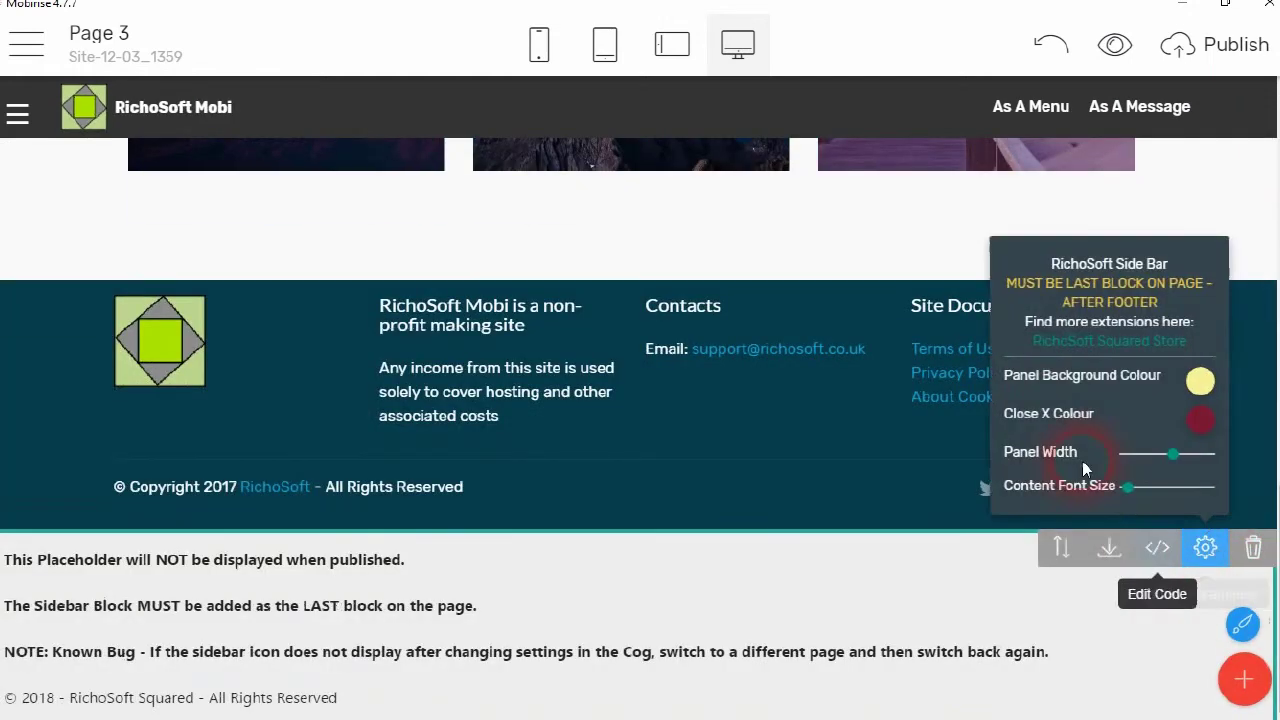
left_click(1200, 382)
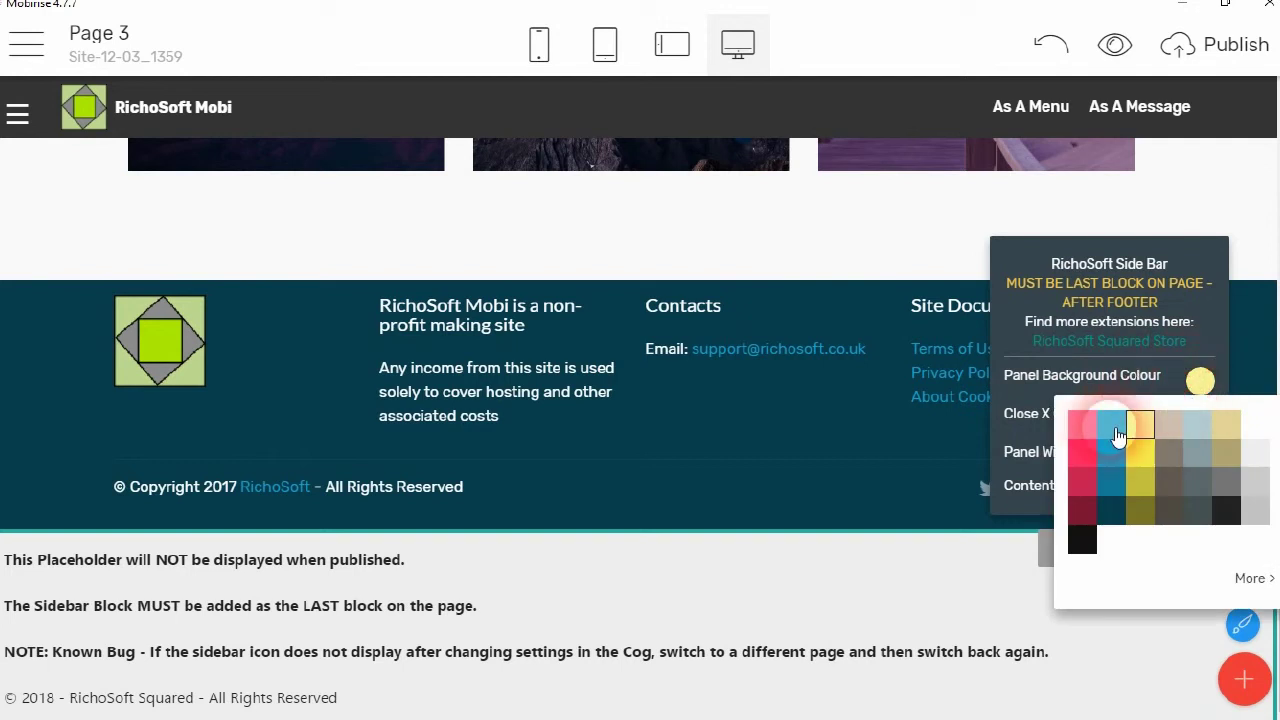
left_click(1203, 520)
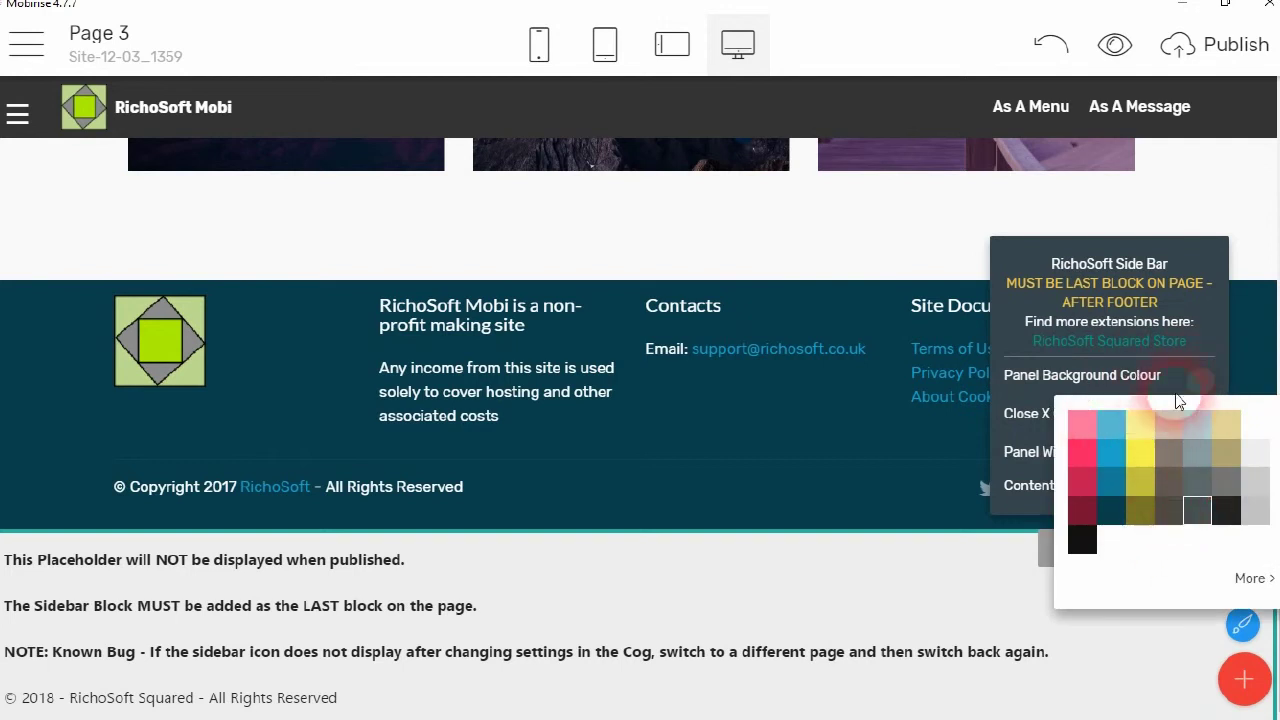
left_click(1204, 275)
left_click(1205, 432)
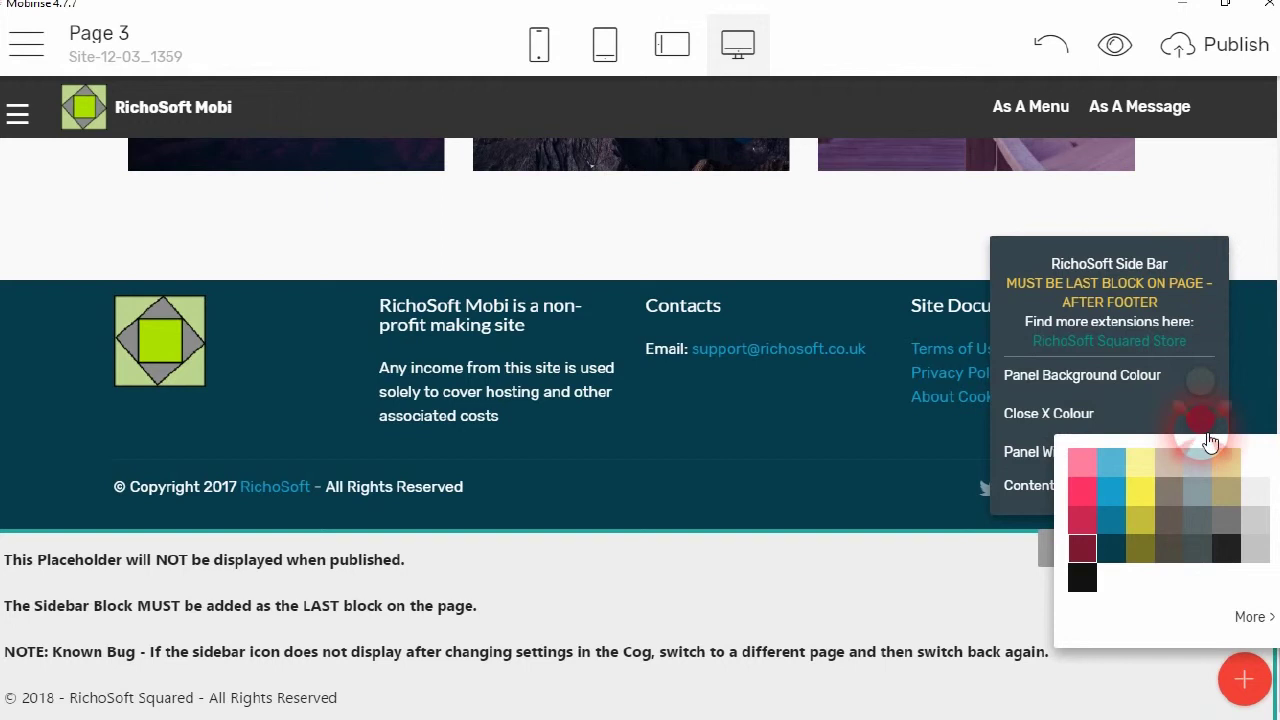
left_click(1082, 490)
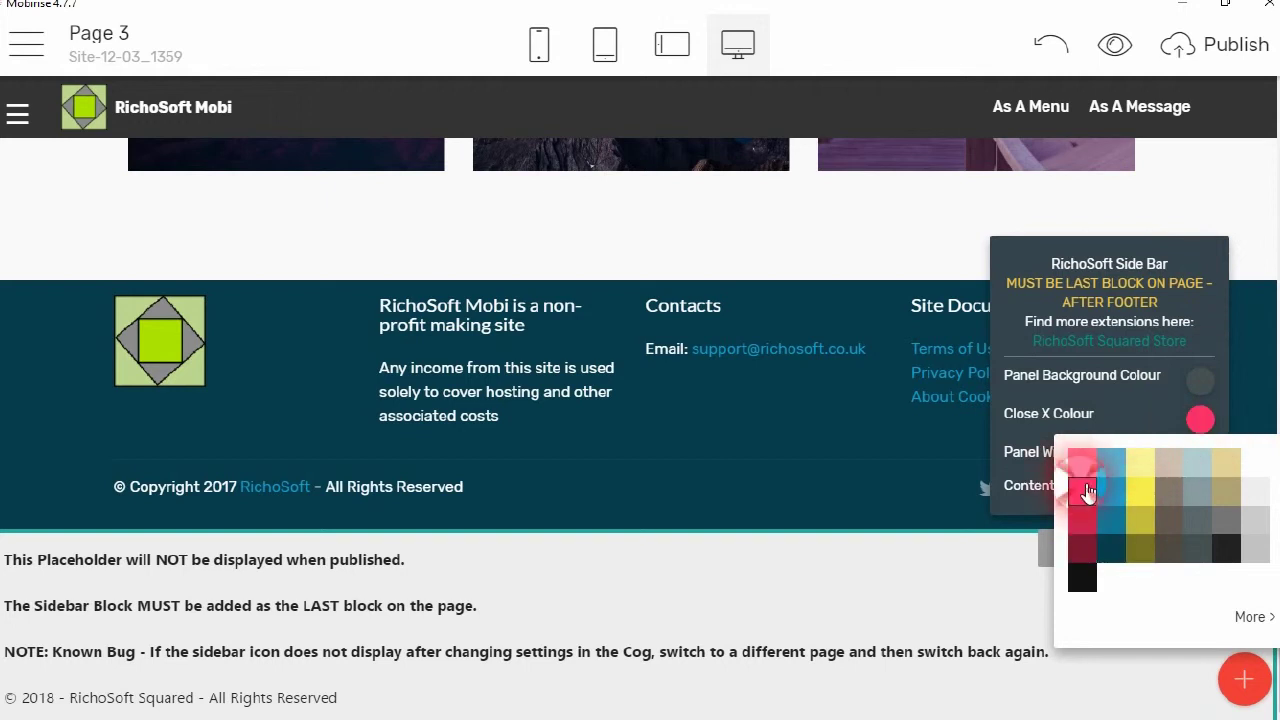
left_click(1200, 252)
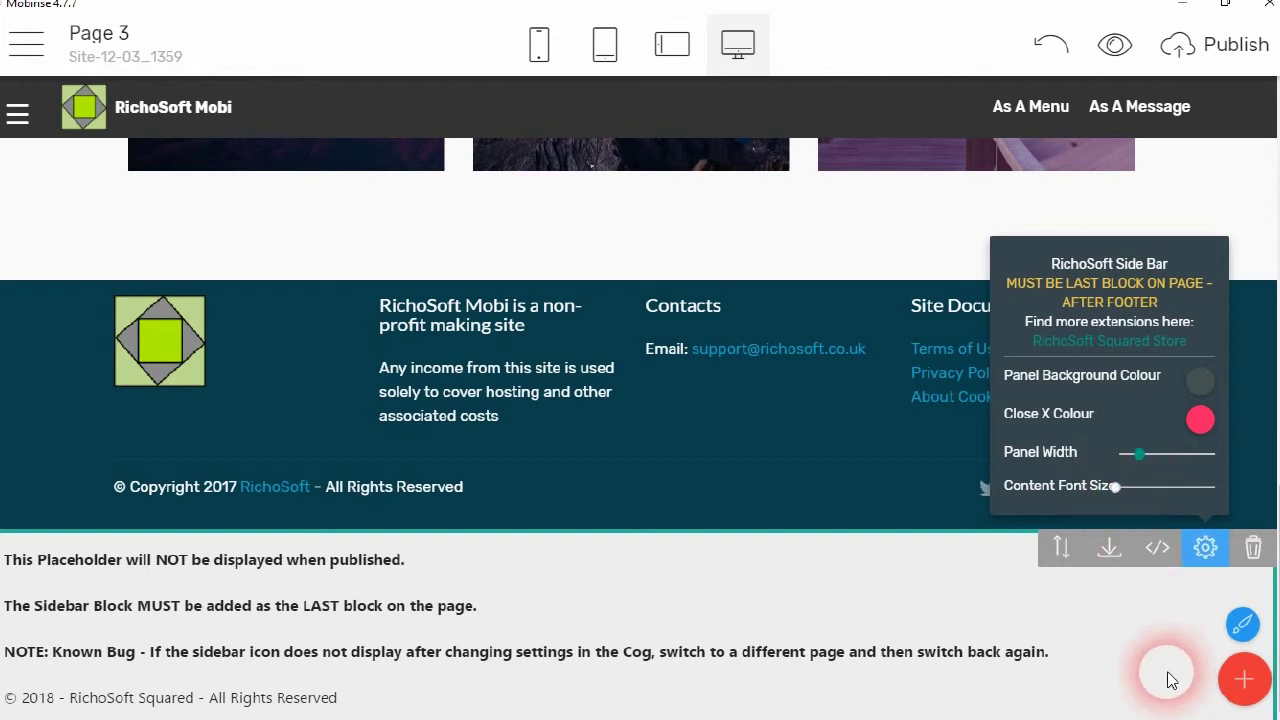
Open the side bar to preview the dark grey panel and pink X, then close it.
left_click(33, 119)
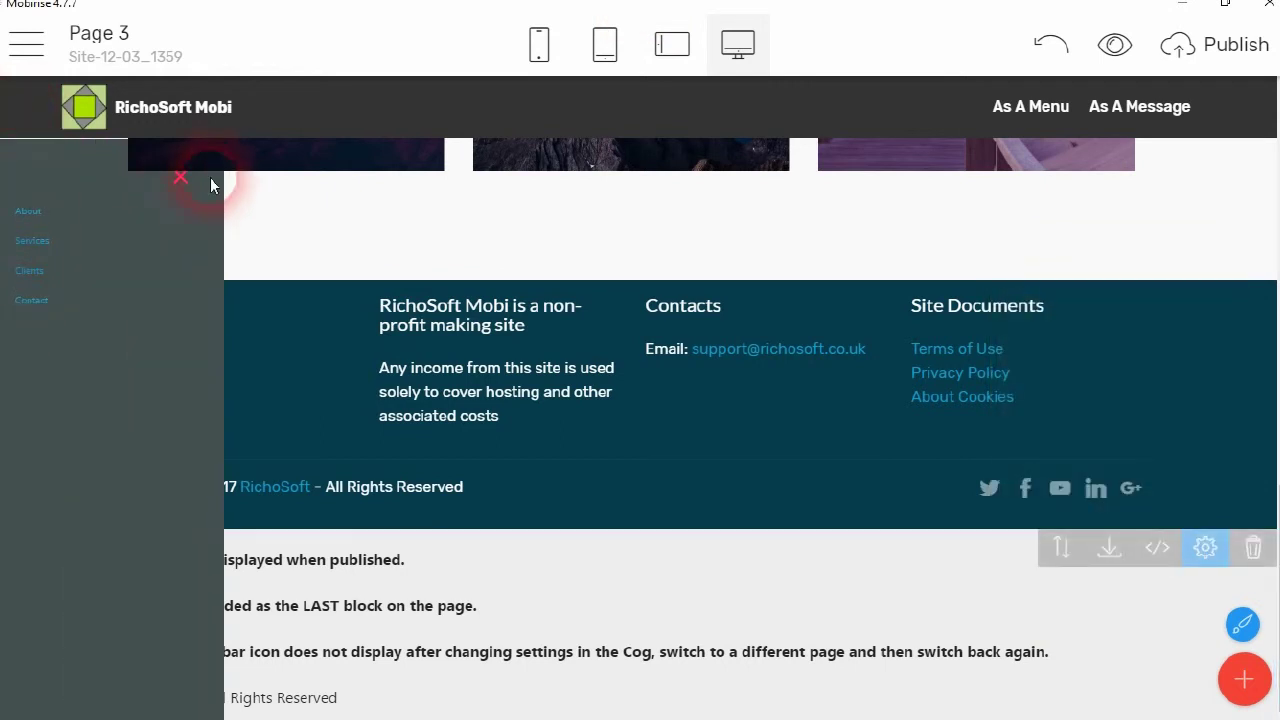
scroll(300, 217, "up", 10)
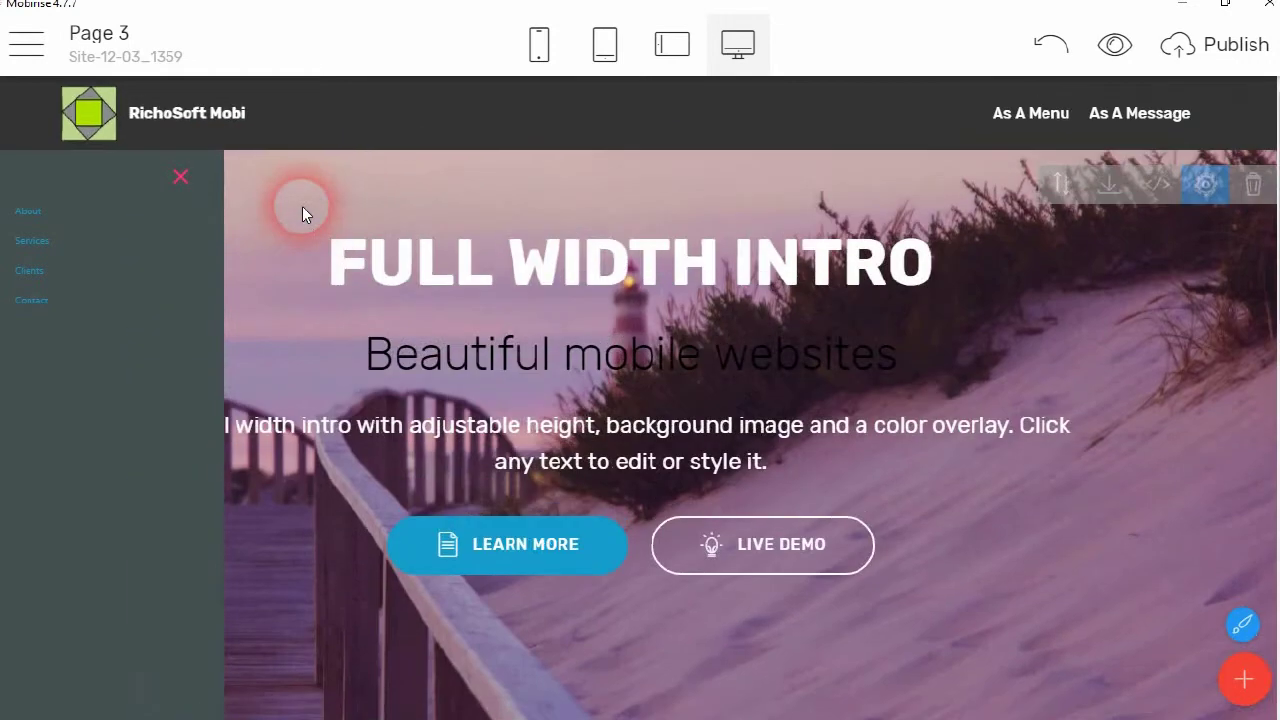
left_click(185, 185)
Scroll through the page, back to the top, and reopen the side bar menu.
scroll(360, 300, "down", 10)
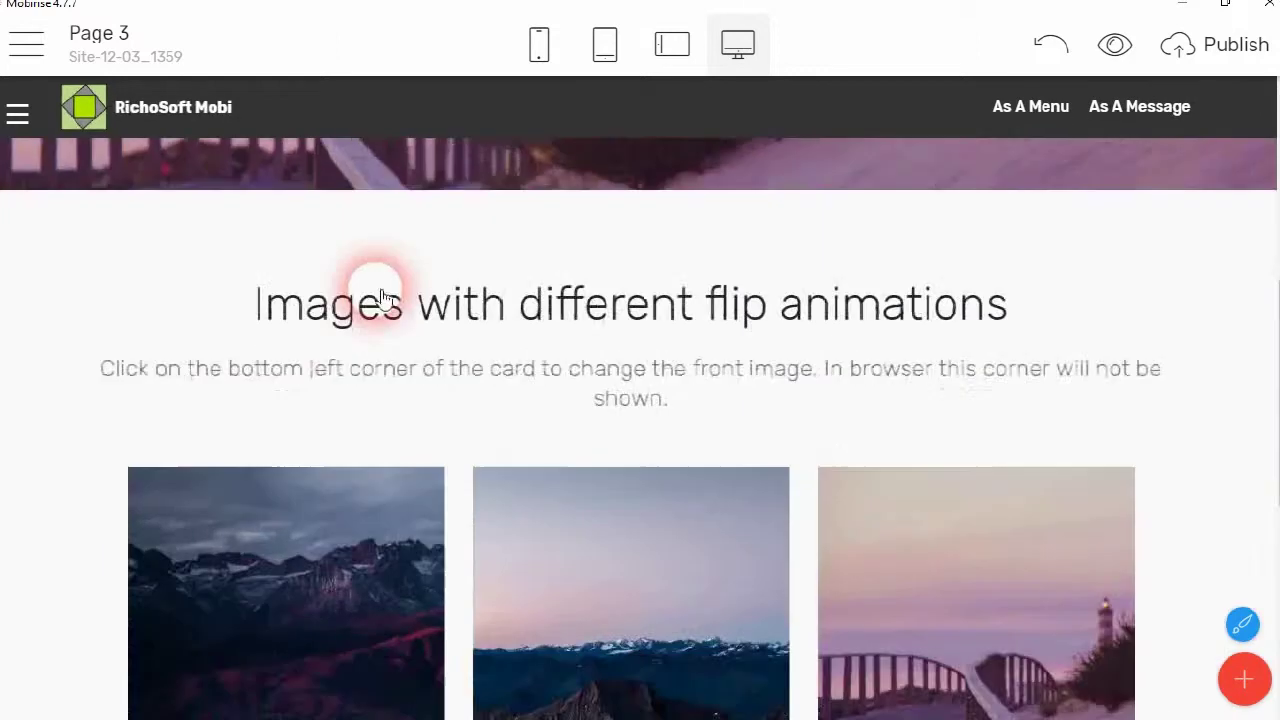
scroll(374, 290, "up", 6)
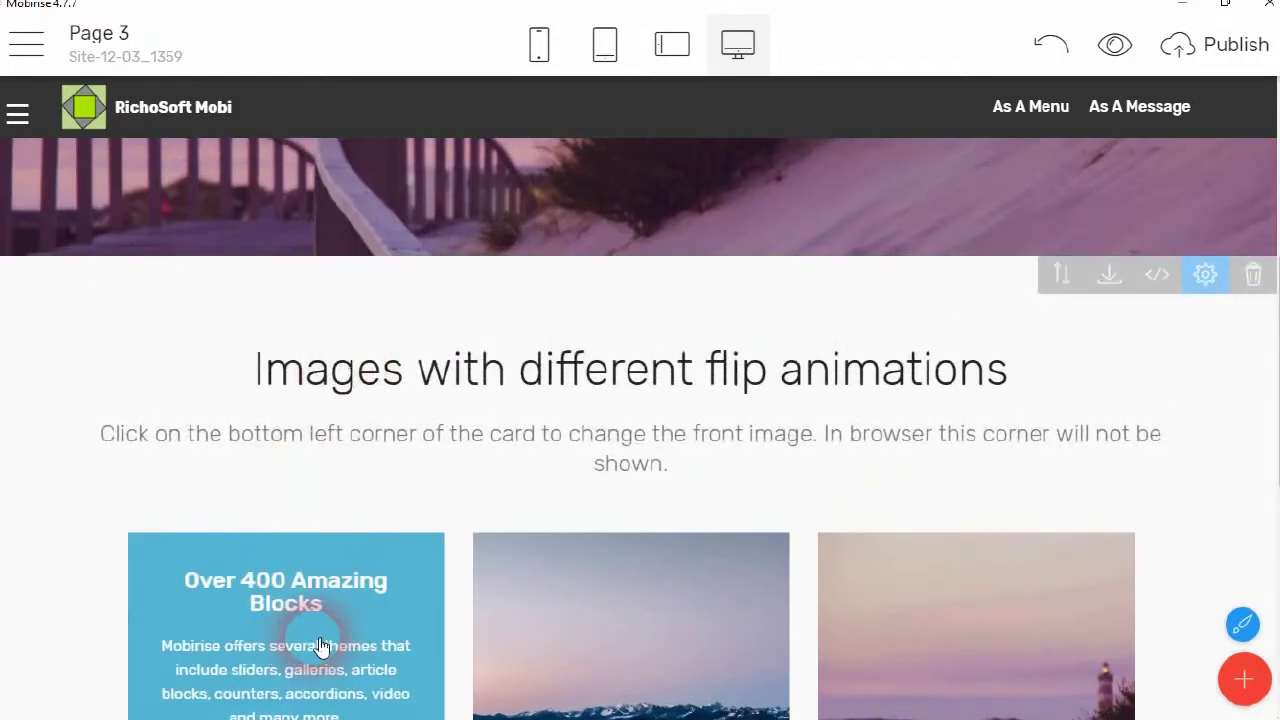
scroll(297, 257, "down", 2)
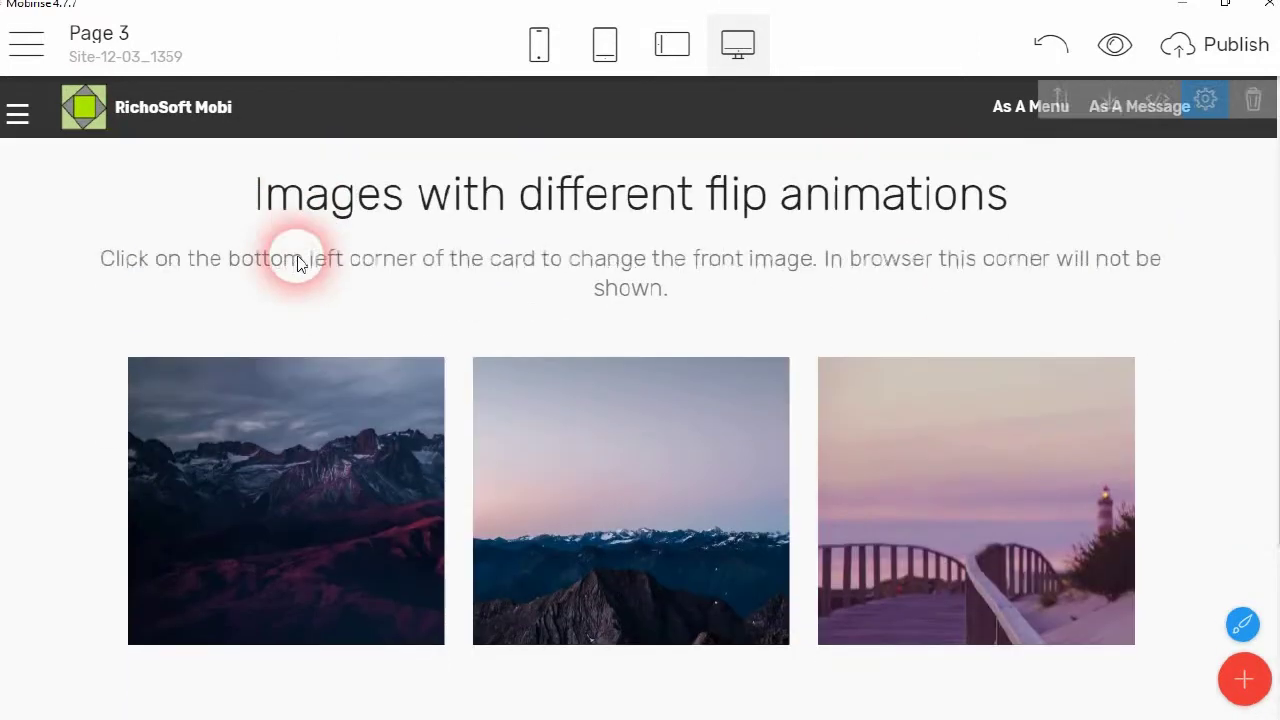
scroll(306, 259, "down", 5)
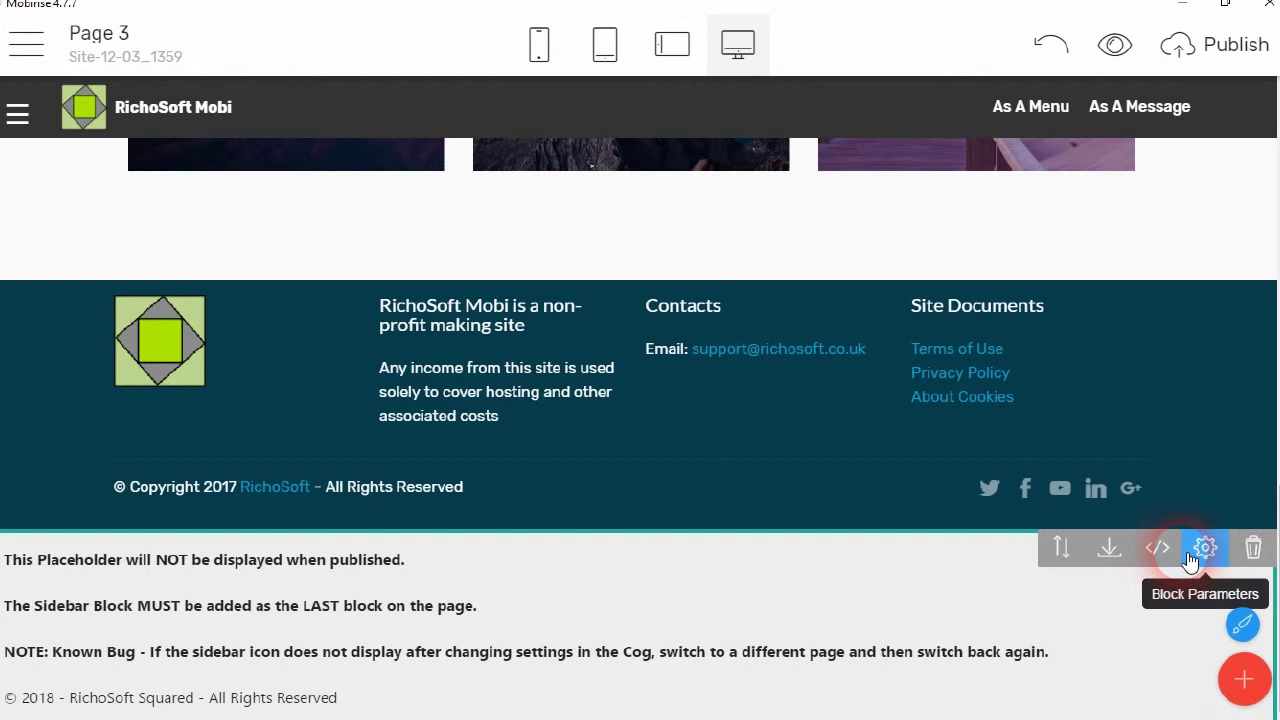
scroll(20, 130, "up", 10)
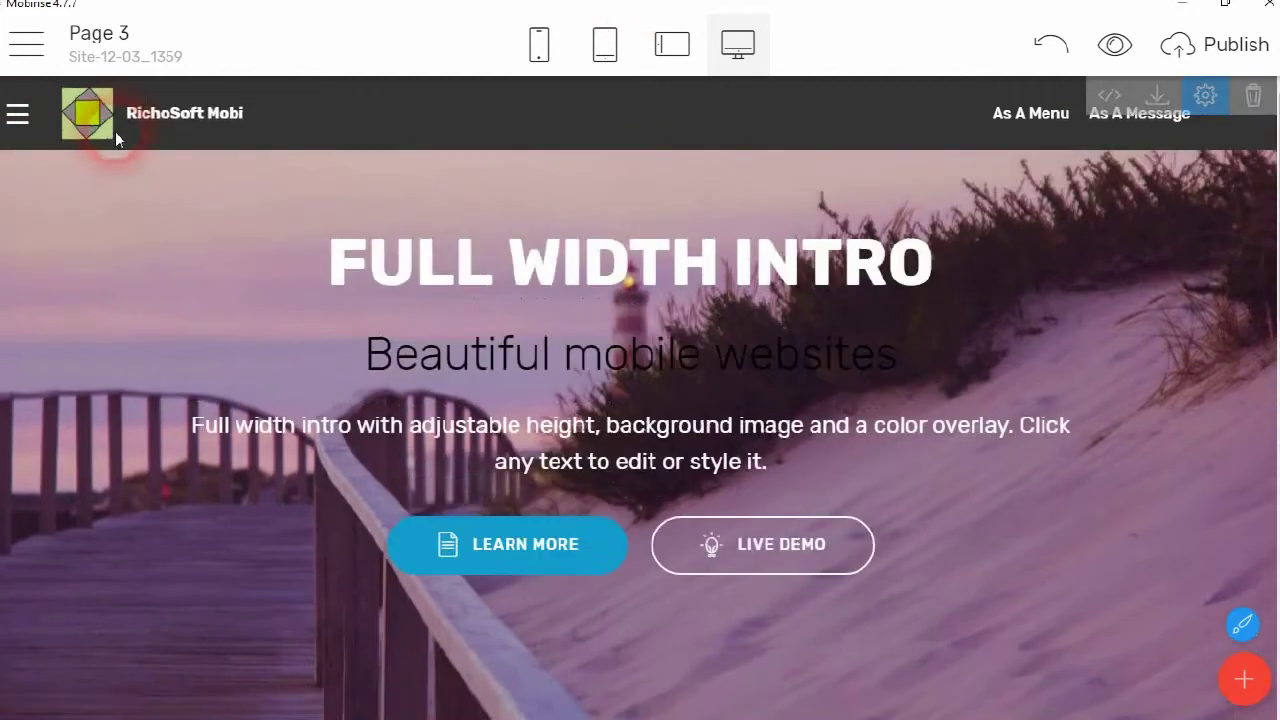
left_click(22, 116)
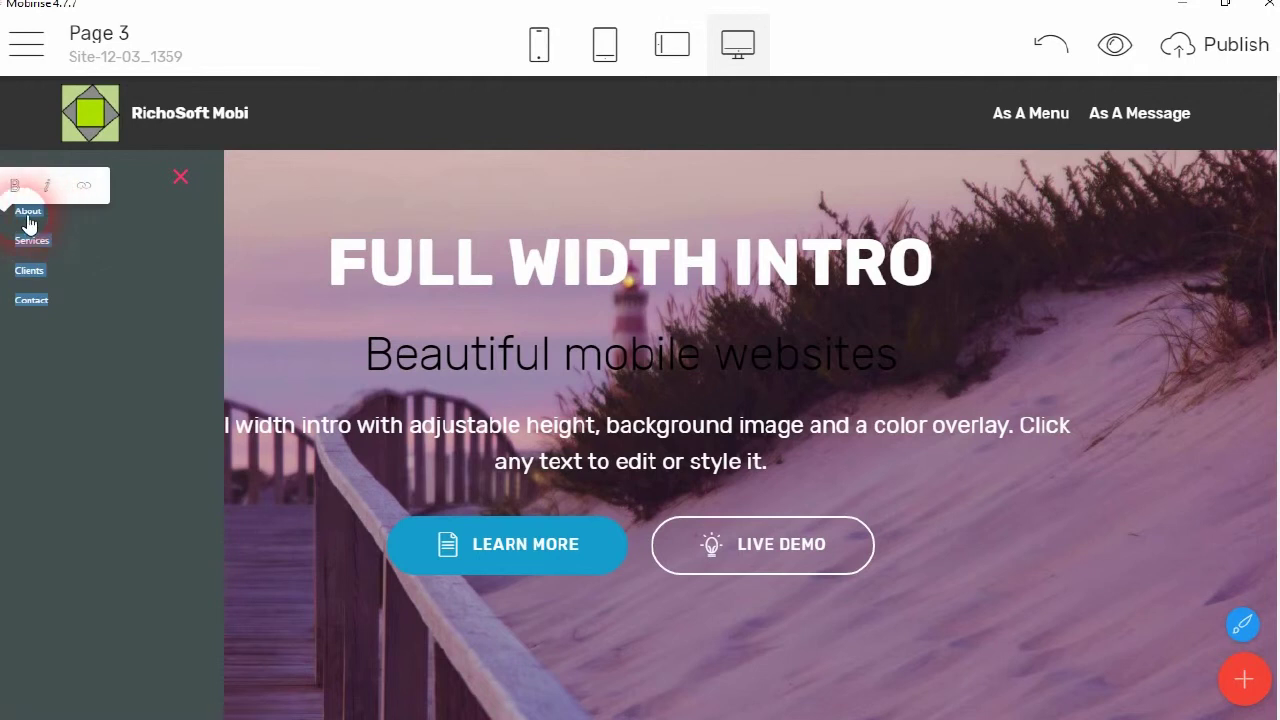
Select the sidebar's Services, Clients, Contact and About menu items.
triple_click(40, 244)
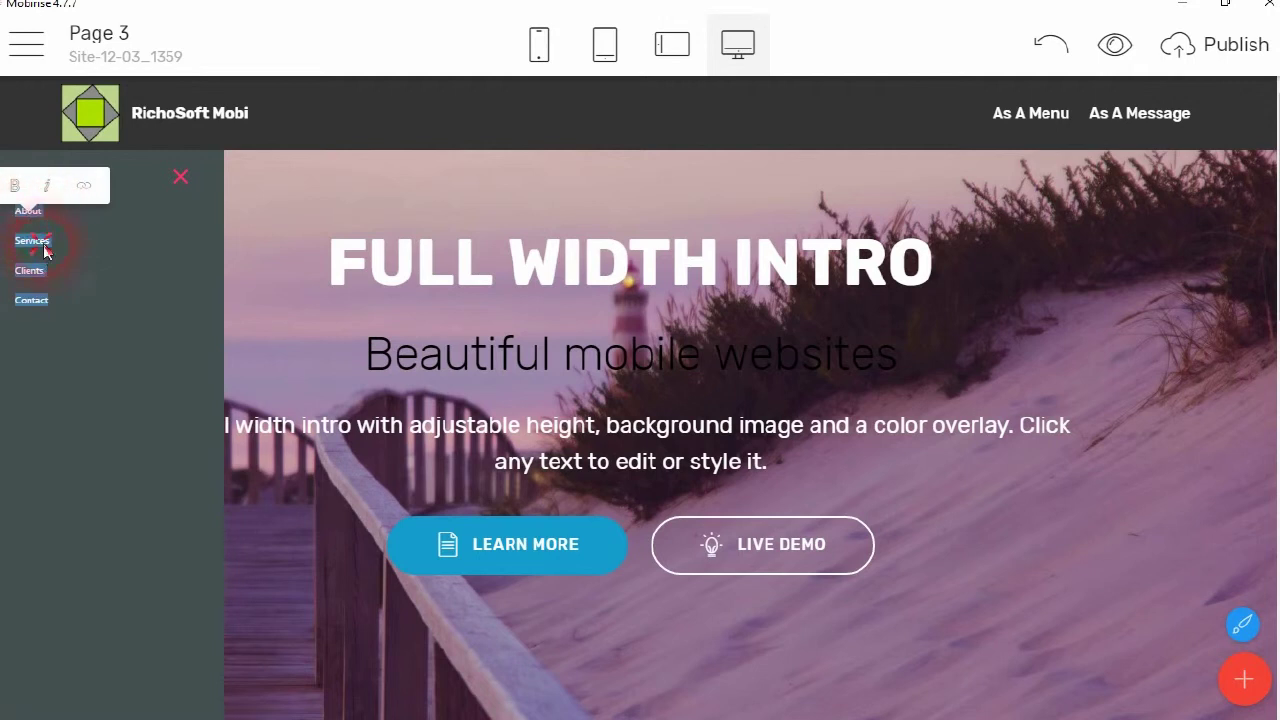
left_click(110, 262)
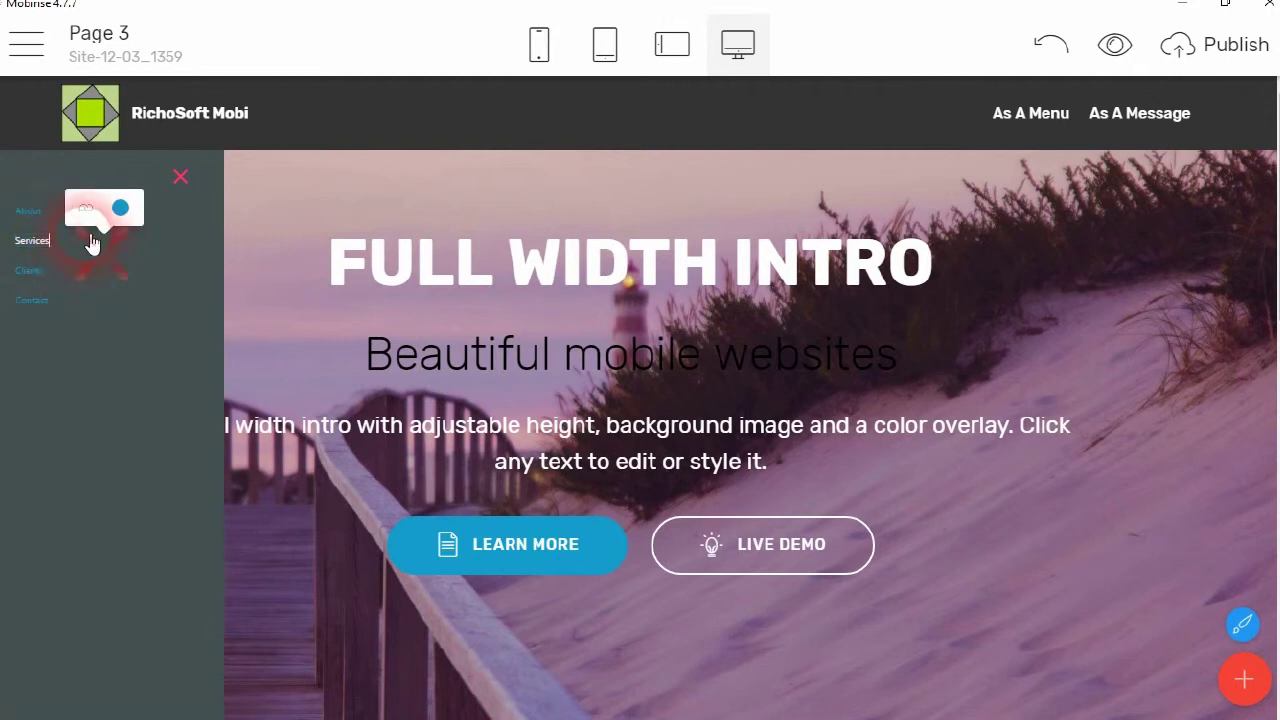
left_click(48, 275)
left_click(54, 303)
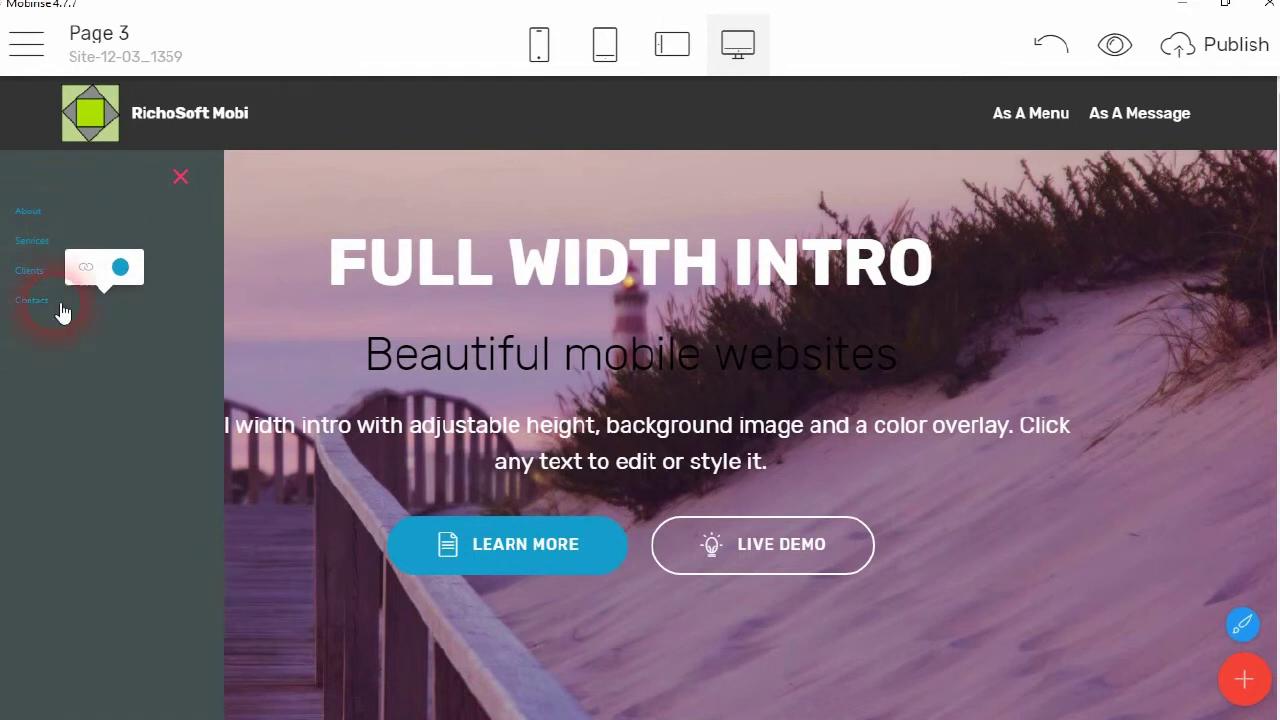
left_click(37, 222)
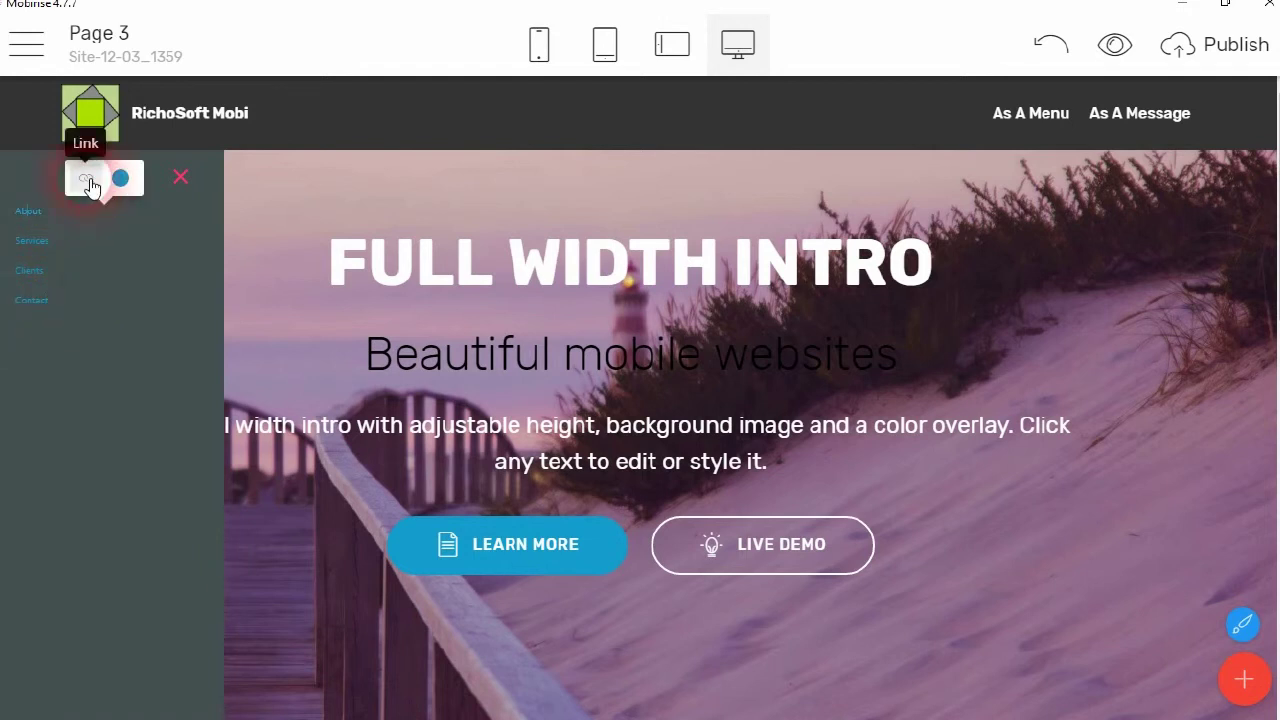
Link the About menu item to the site's As a Menu page.
left_click(89, 188)
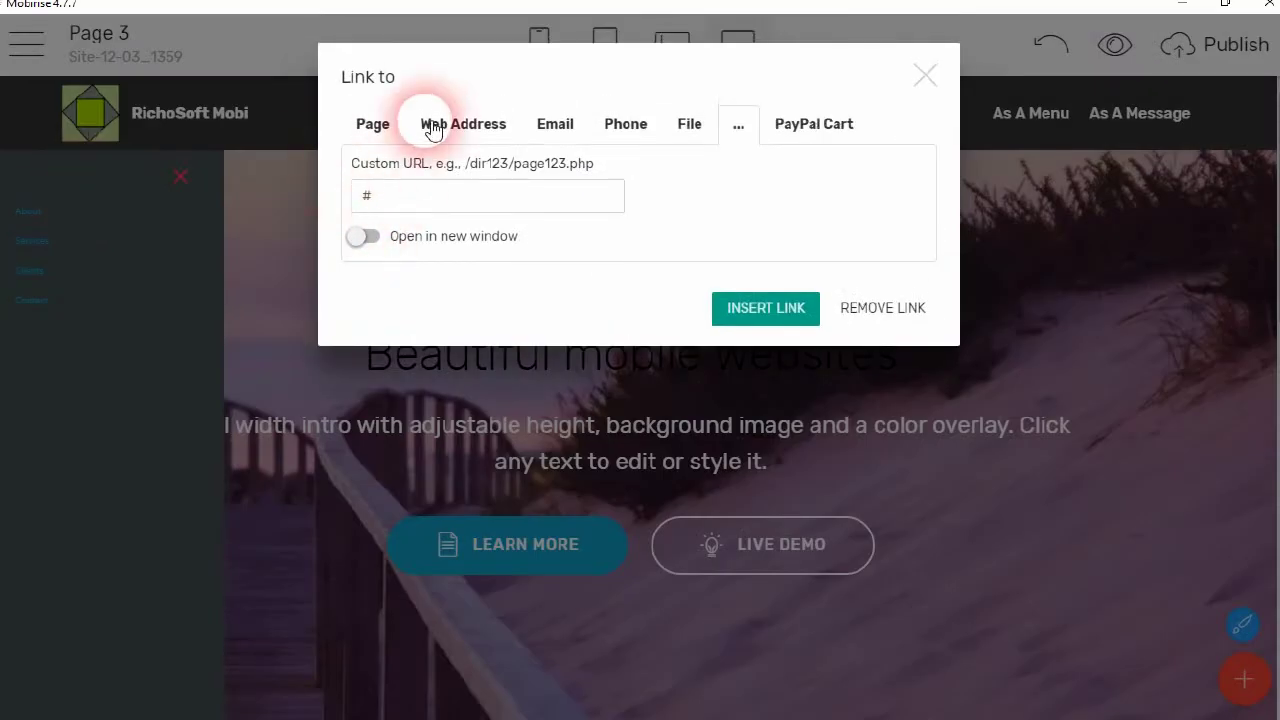
left_click(373, 124)
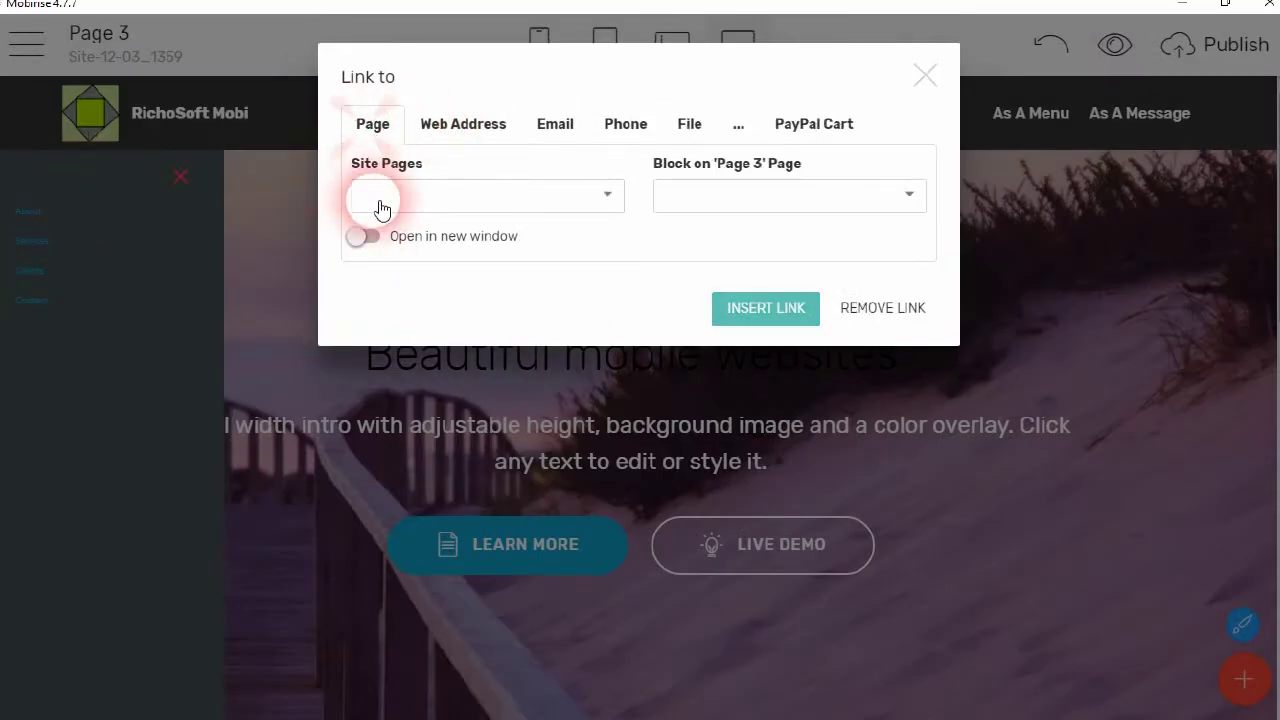
left_click(607, 195)
left_click(540, 290)
left_click(755, 312)
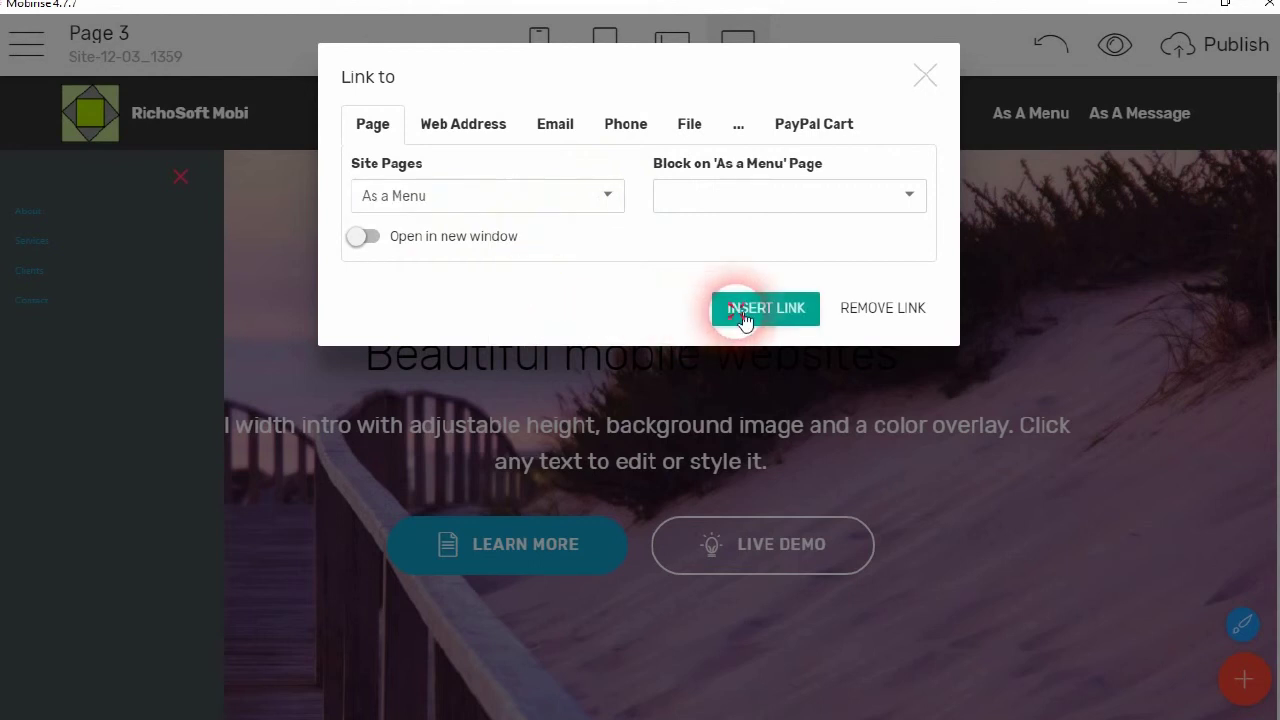
left_click(8, 203)
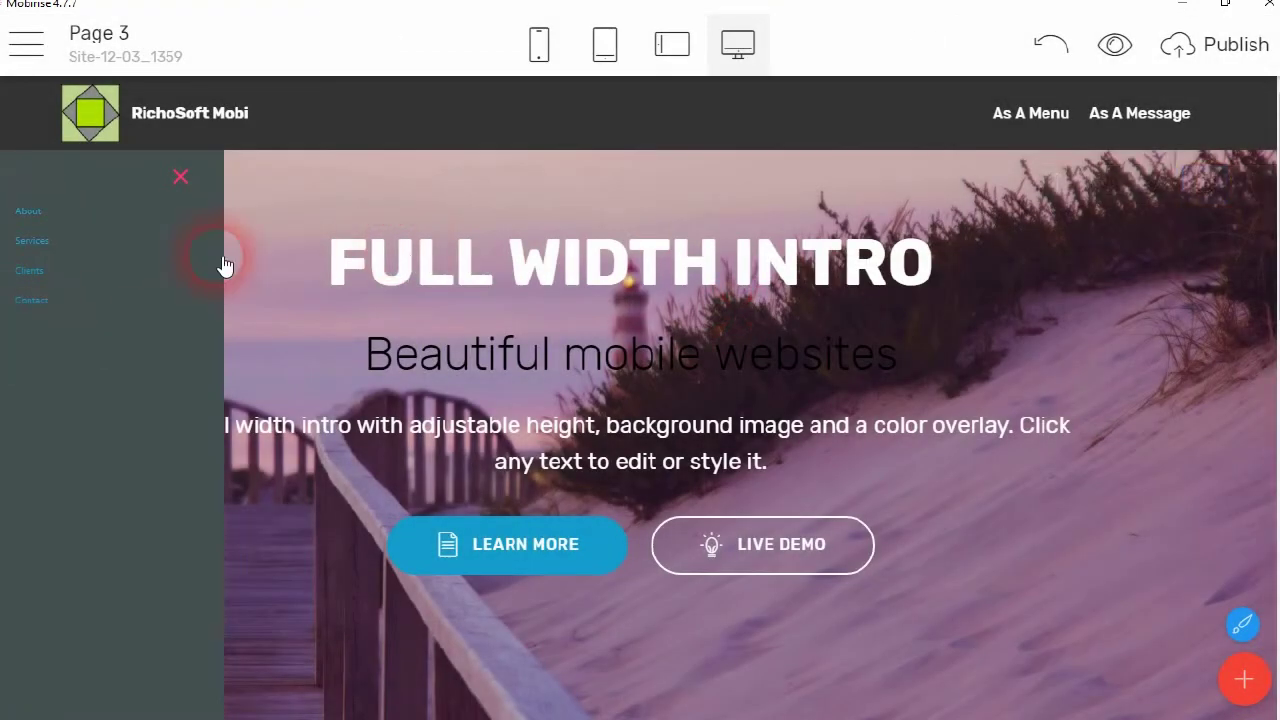
Turn the Contact and Clients sidebar menu items yellow.
left_click(79, 319)
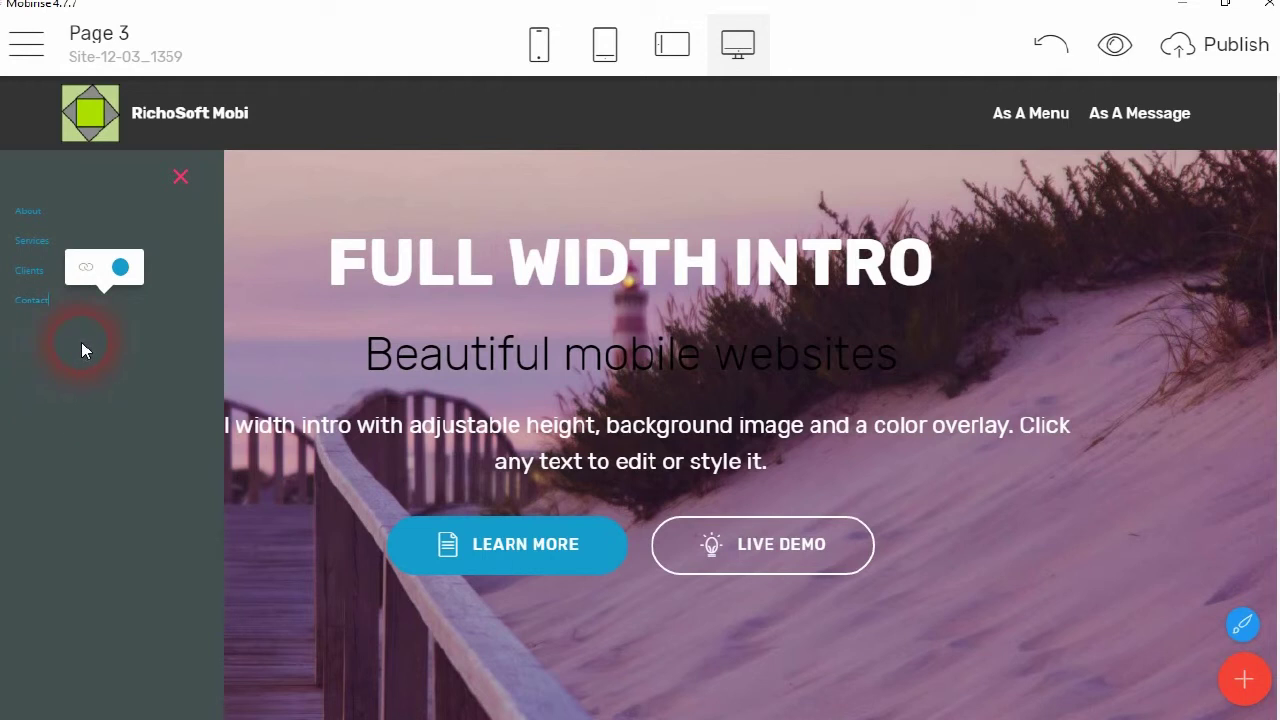
left_click(121, 269)
left_click(188, 277)
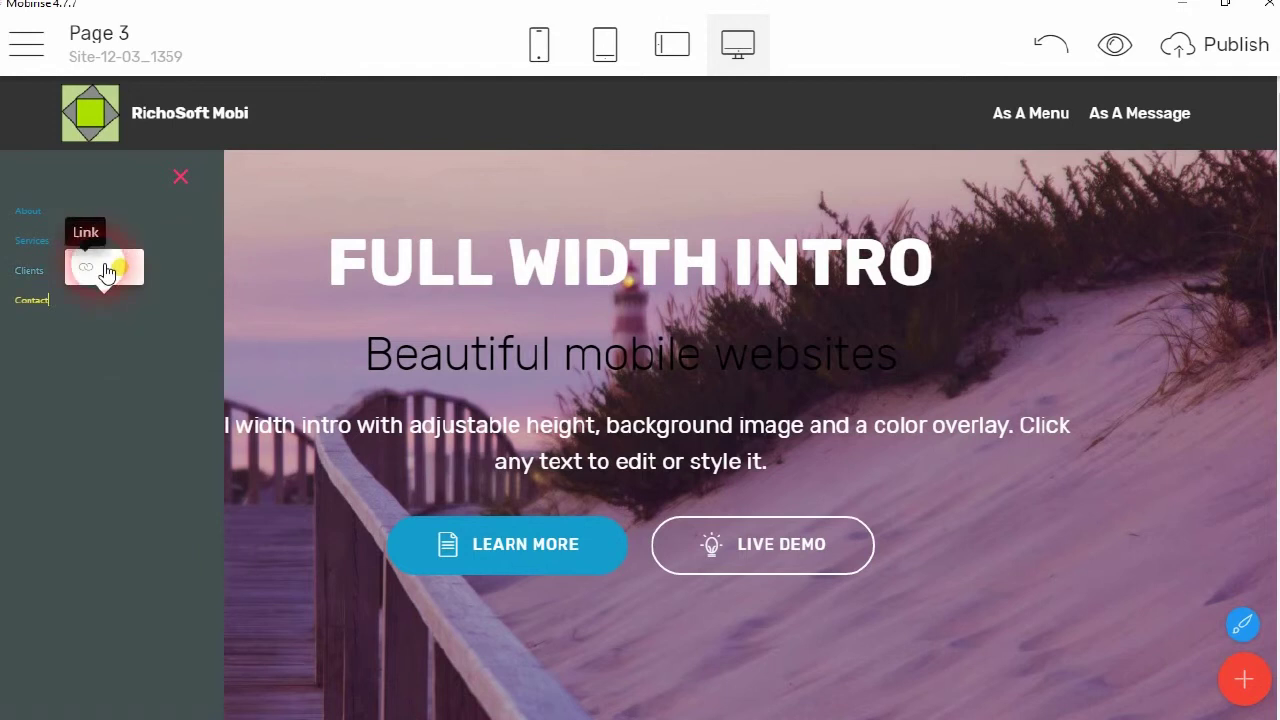
left_click(38, 280)
left_click(121, 237)
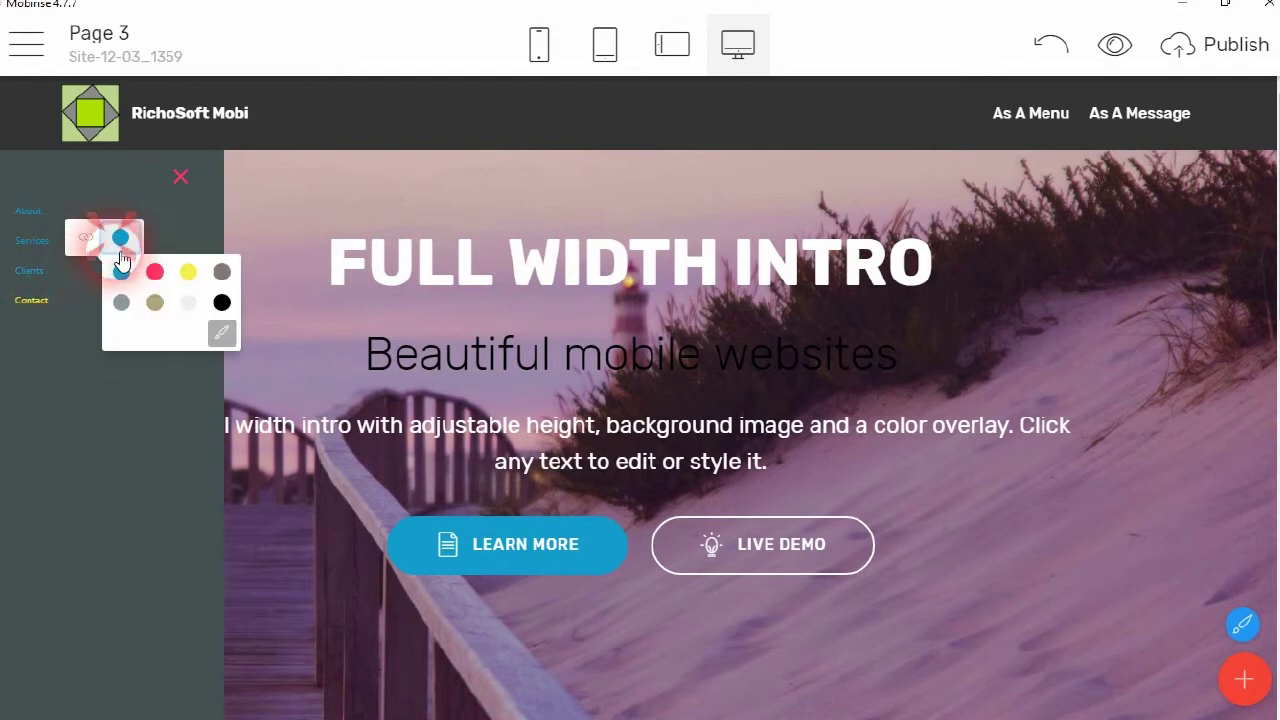
left_click(37, 243)
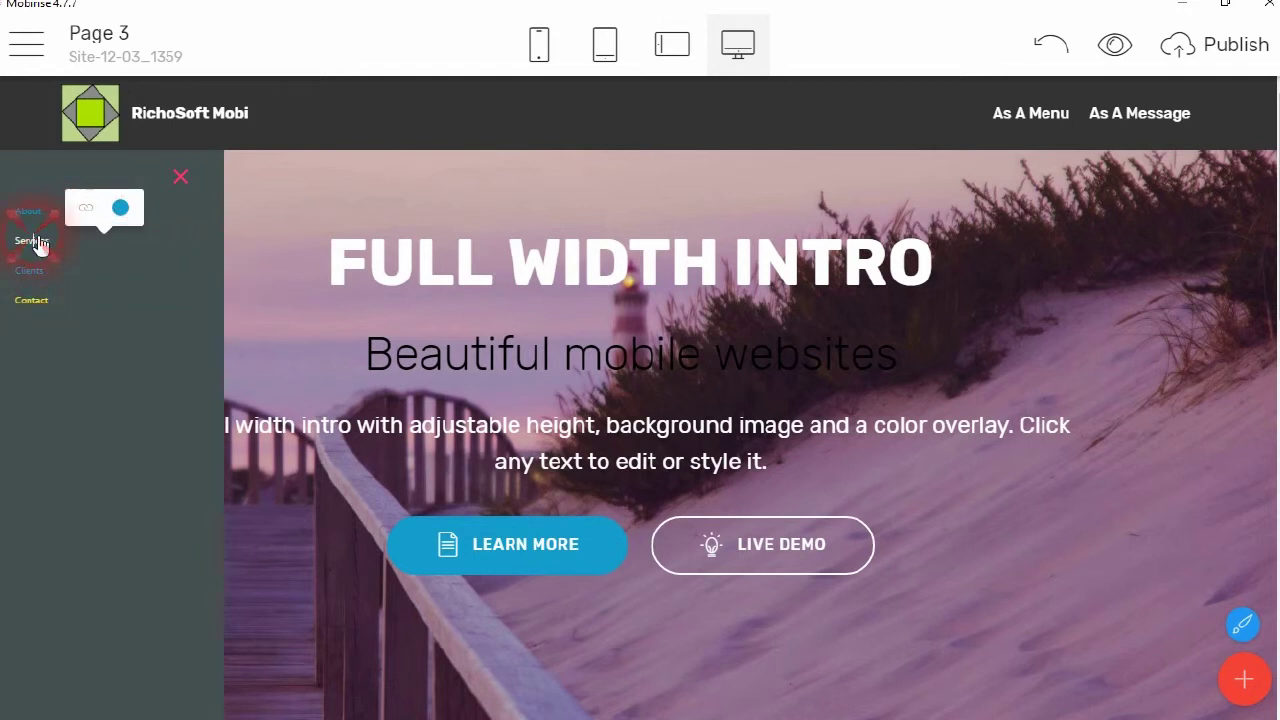
left_click(36, 271)
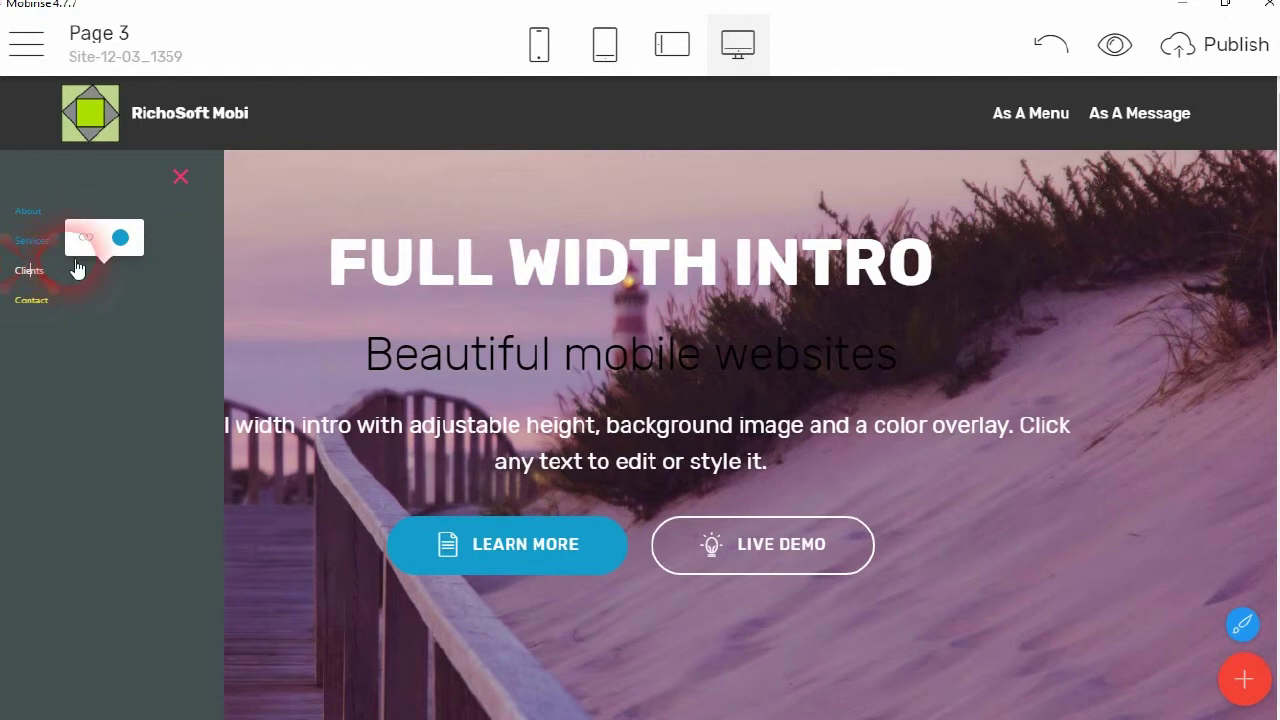
left_click(128, 241)
left_click(188, 274)
Turn the Services sidebar menu item yellow.
left_click(37, 243)
left_click(120, 208)
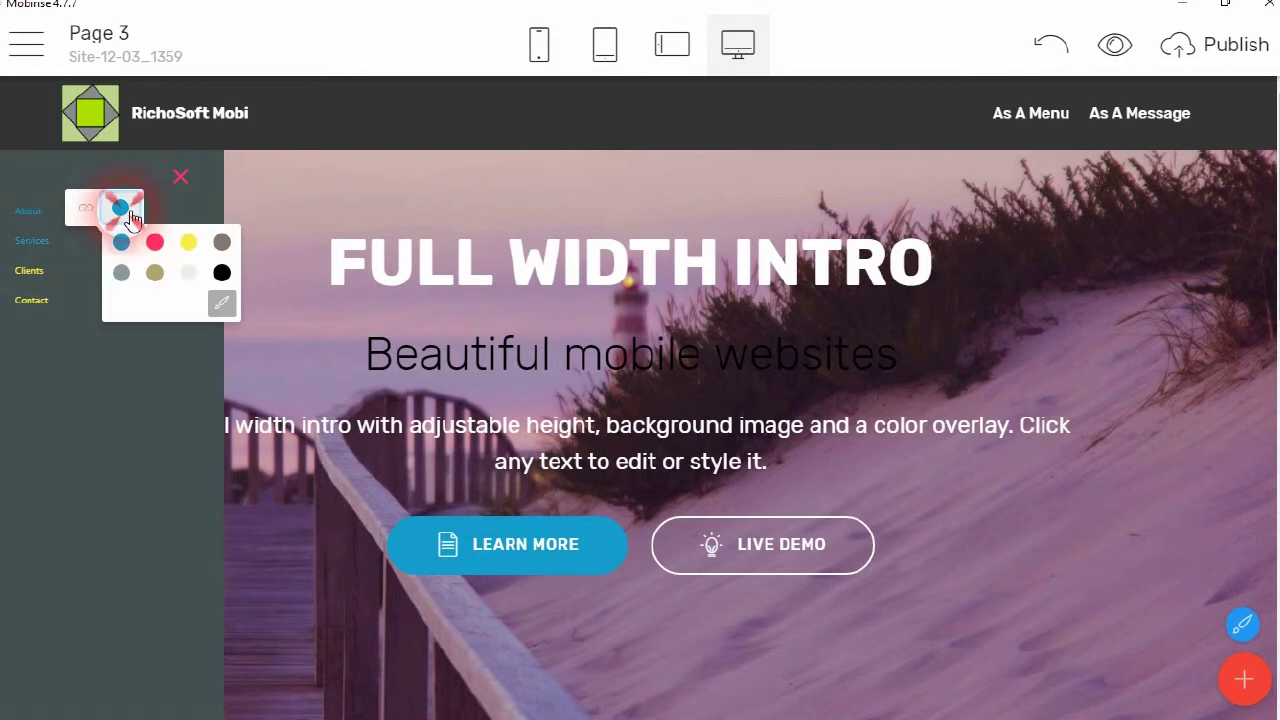
left_click(170, 244)
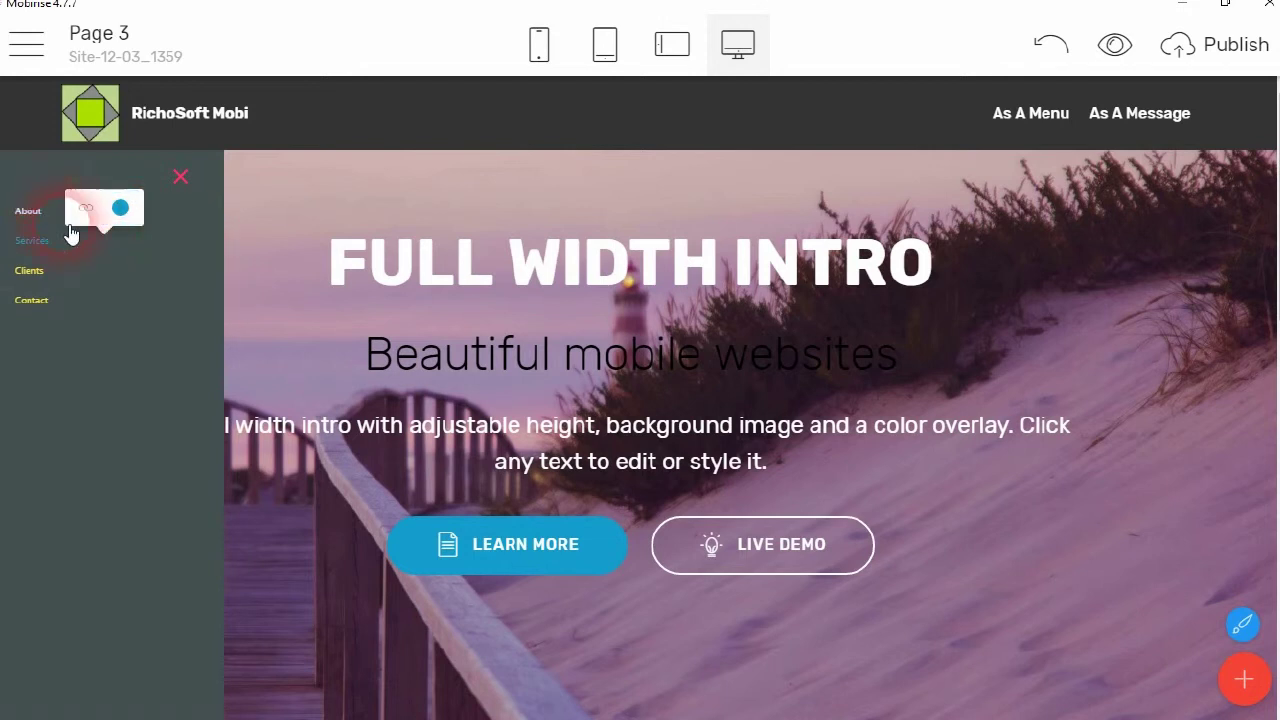
left_click(120, 208)
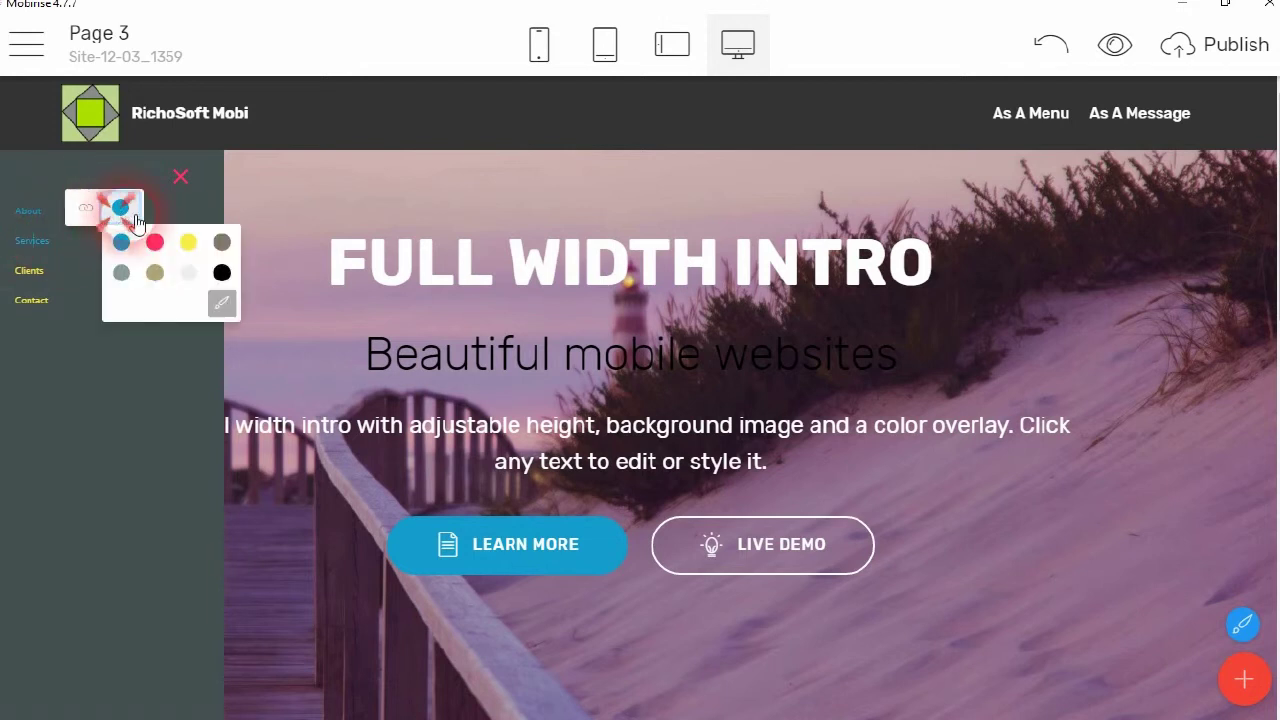
left_click(203, 250)
Turn the About sidebar menu item yellow.
left_click(20, 213)
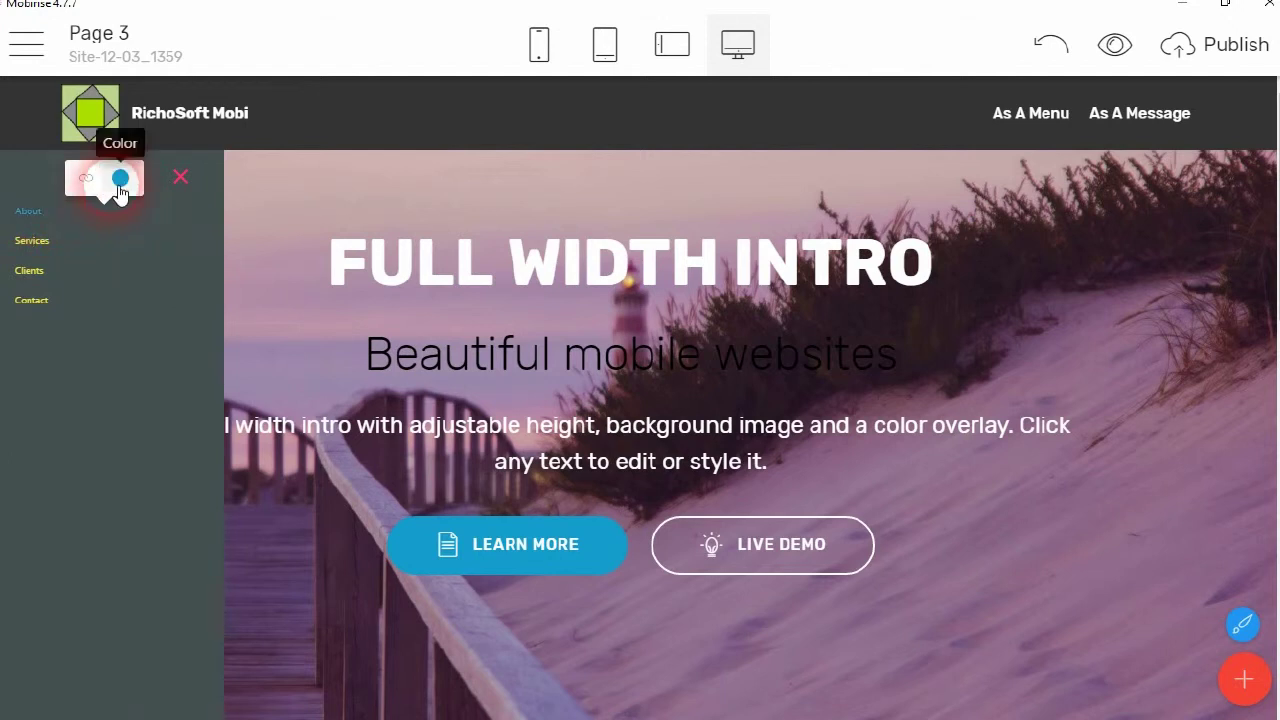
left_click(119, 190)
left_click(189, 219)
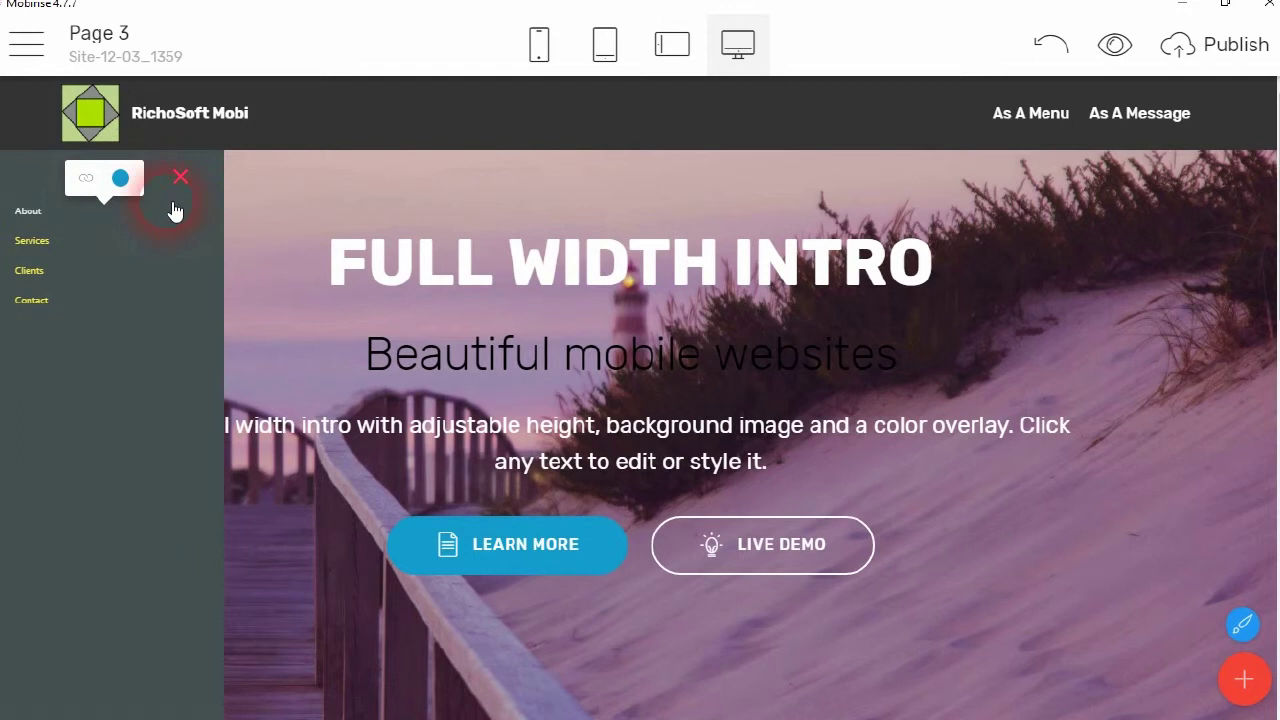
left_click(120, 177)
left_click(199, 224)
left_click(162, 327)
left_click(122, 180)
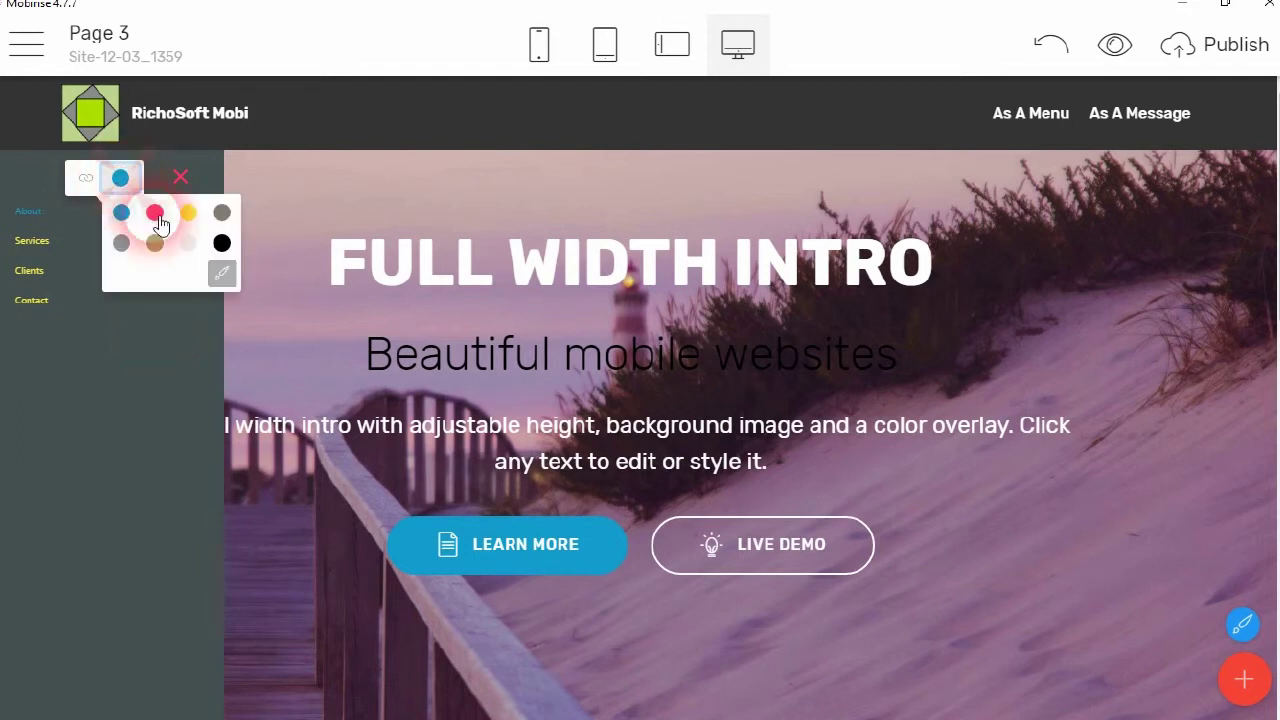
left_click(198, 220)
Stop editing the sidebar text and close the sidebar menu.
left_click(137, 452)
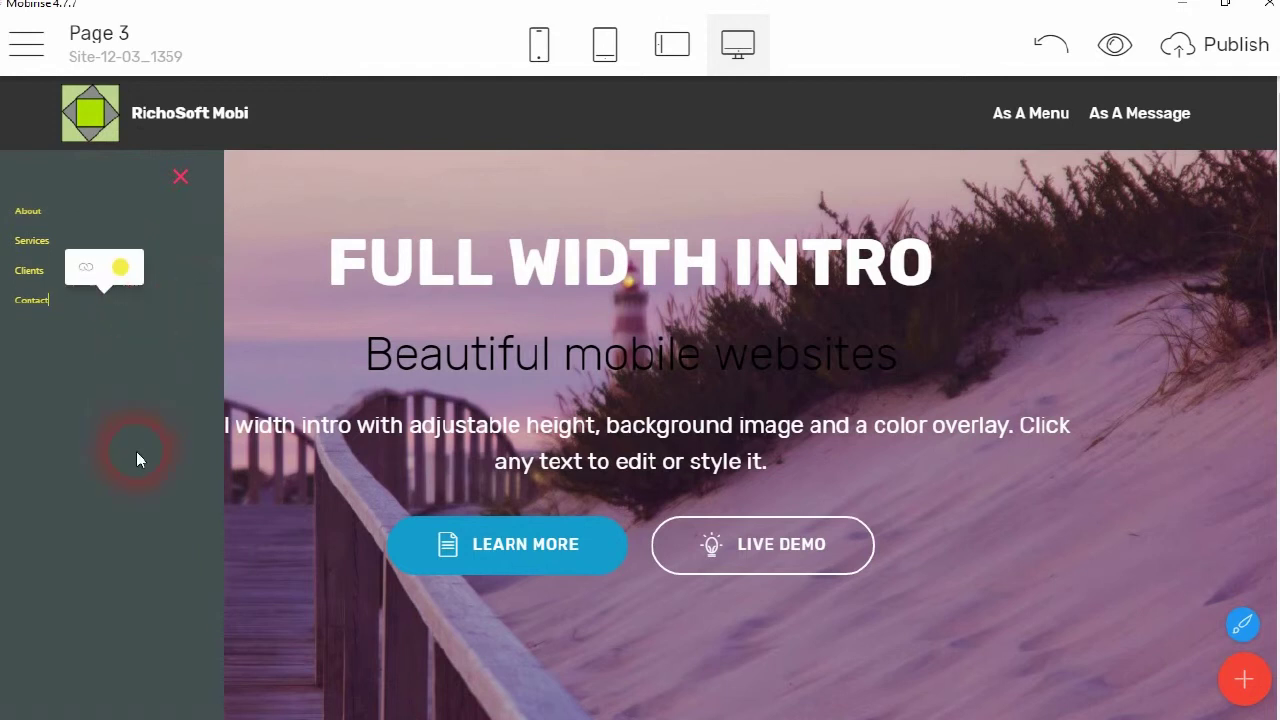
left_click(206, 186)
left_click(731, 634)
left_click(208, 216)
left_click(182, 180)
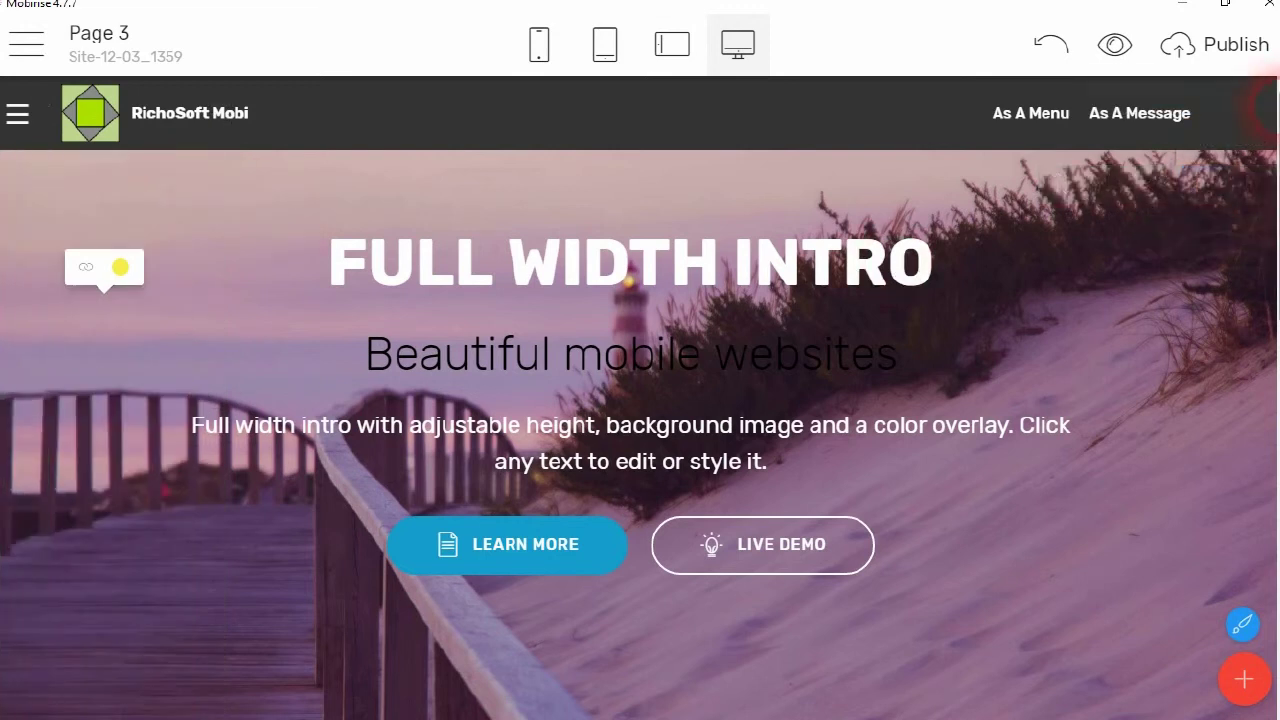
left_click_drag(1272, 102, 1250, 565)
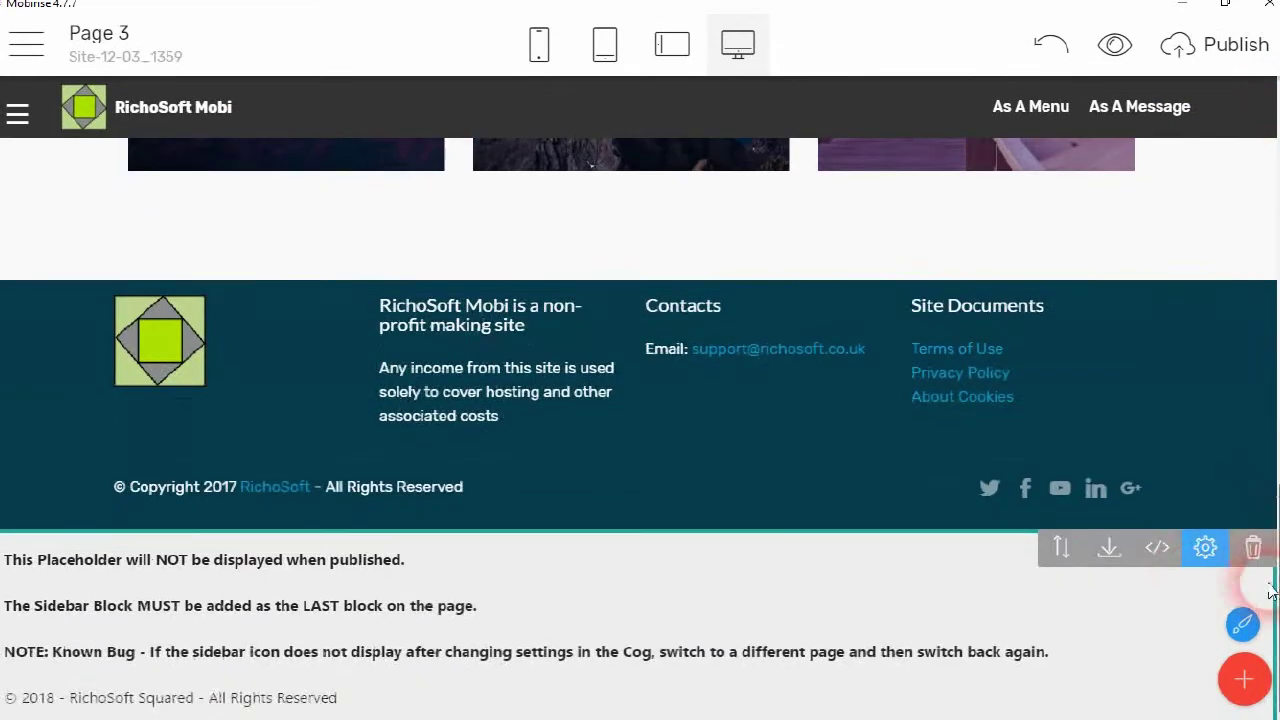
Make the side bar's close X white, then open and close the sidebar to check it.
left_click(1205, 547)
left_click(1202, 422)
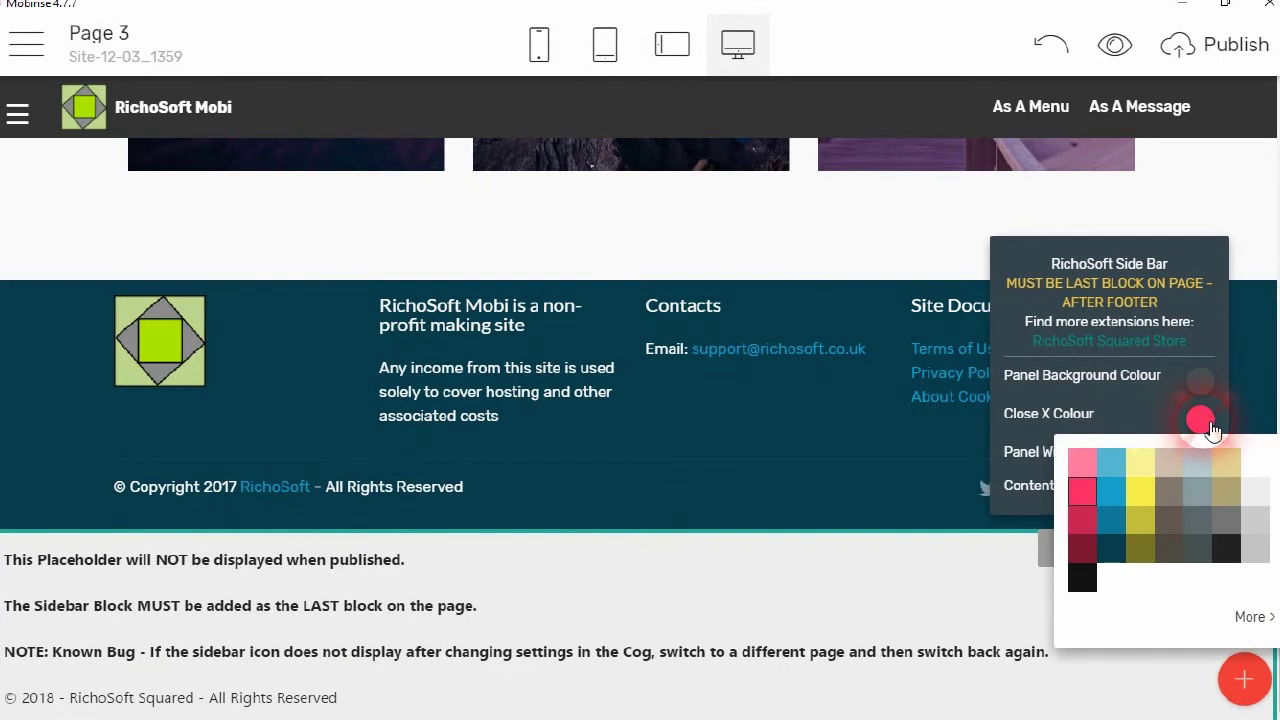
left_click(1255, 465)
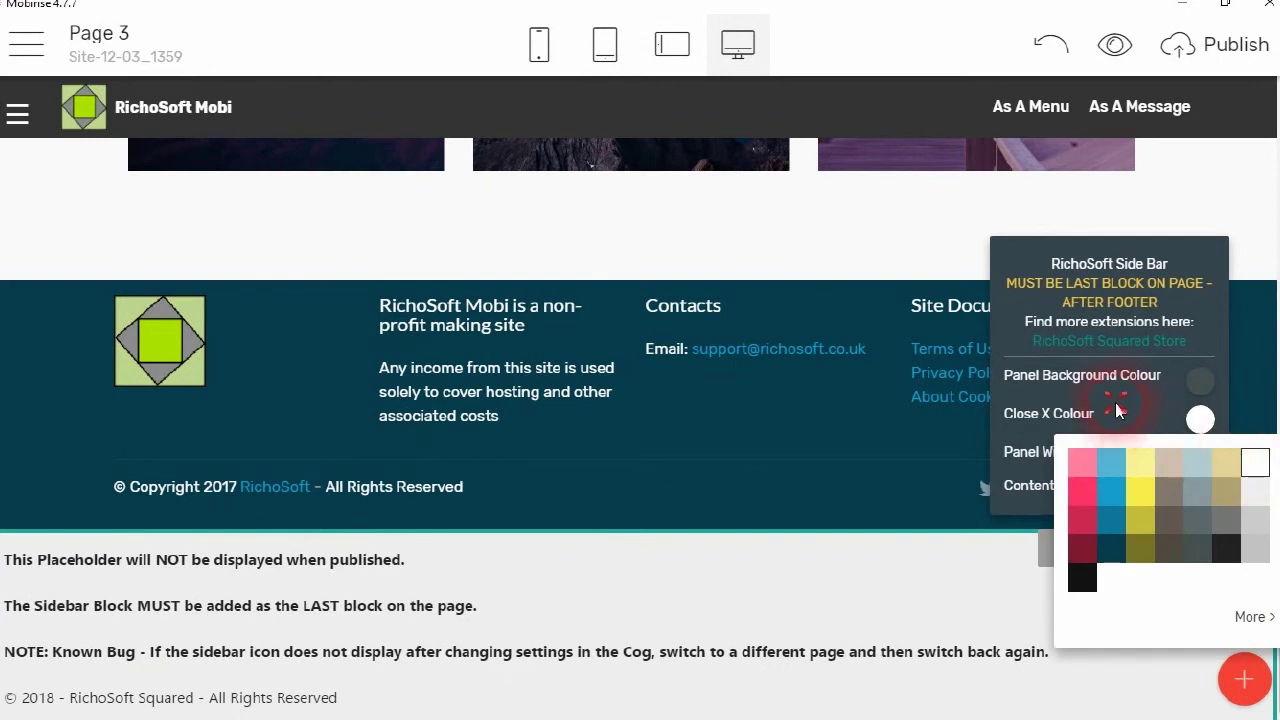
left_click(1145, 454)
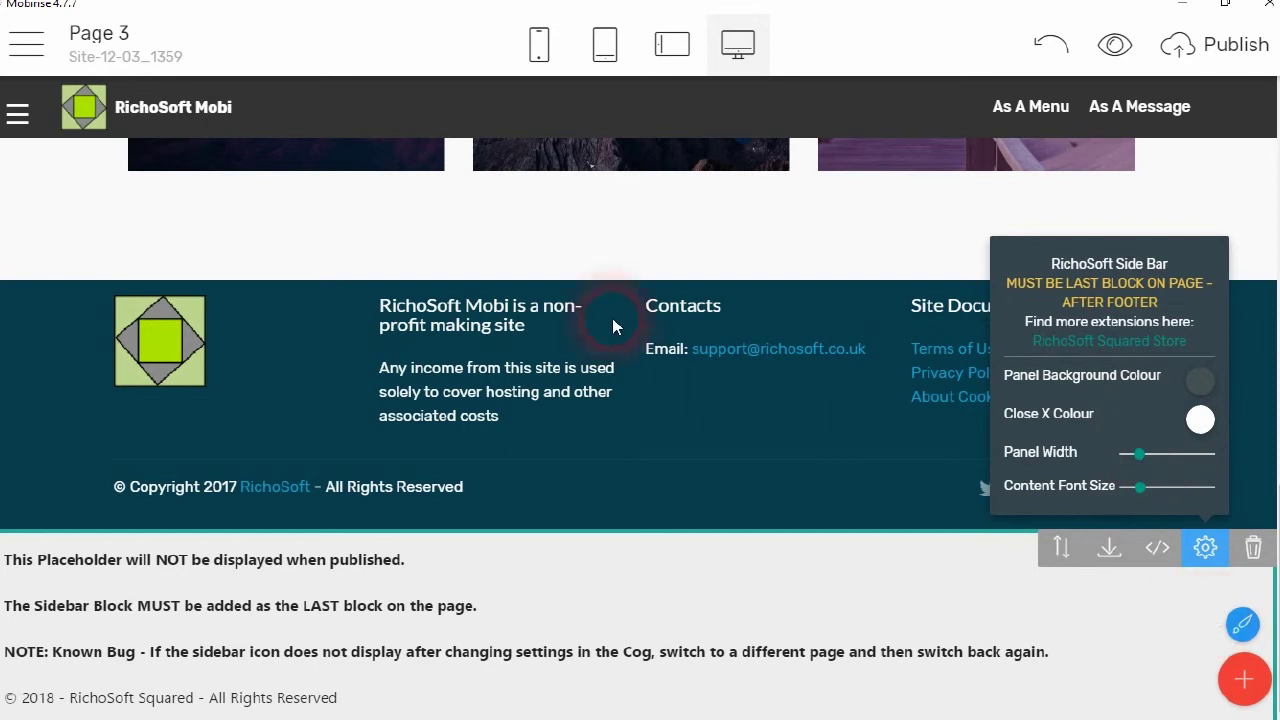
left_click(40, 126)
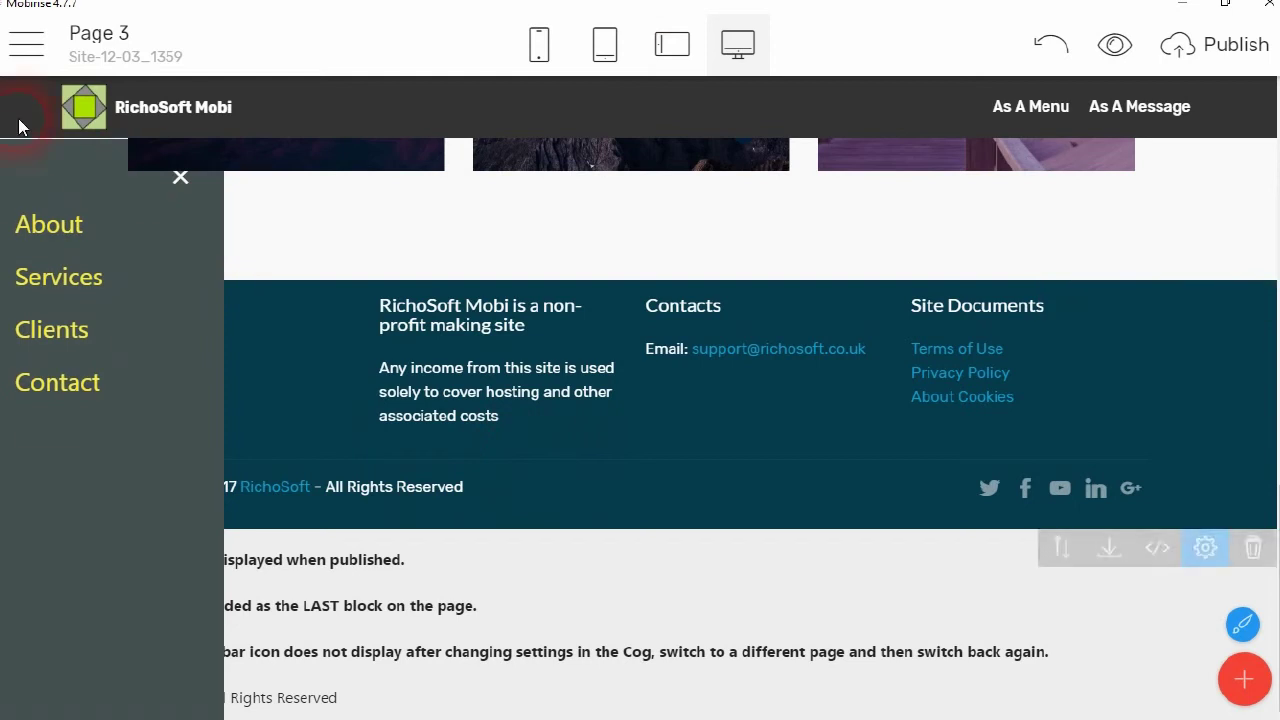
left_click(180, 177)
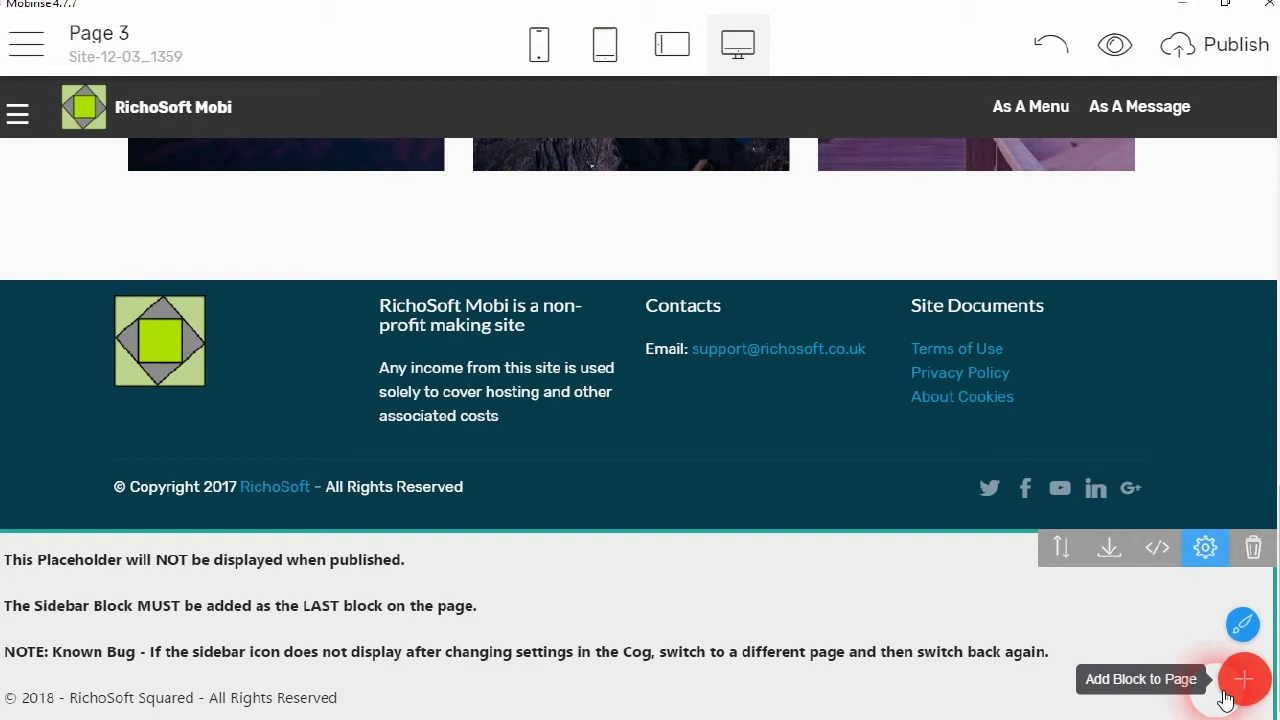
Set the side bar's Panel Background Colour to white and Close X Colour to black.
left_click(1205, 548)
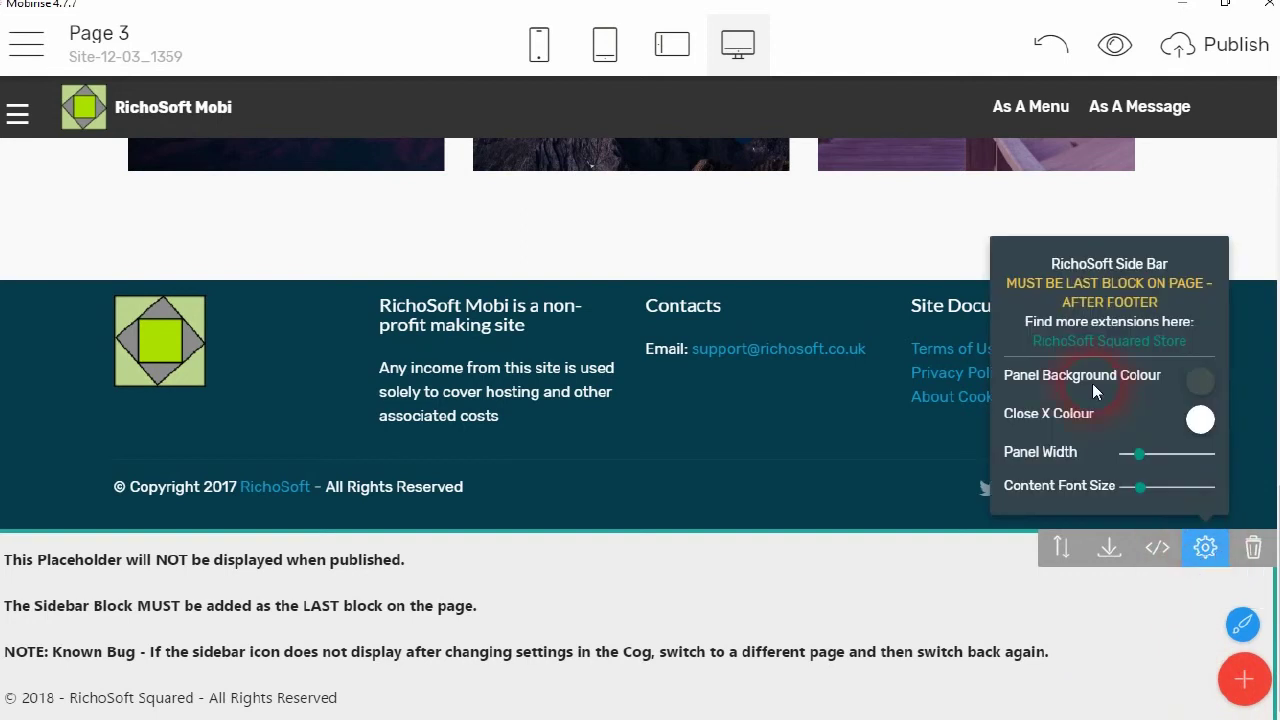
left_click(1197, 385)
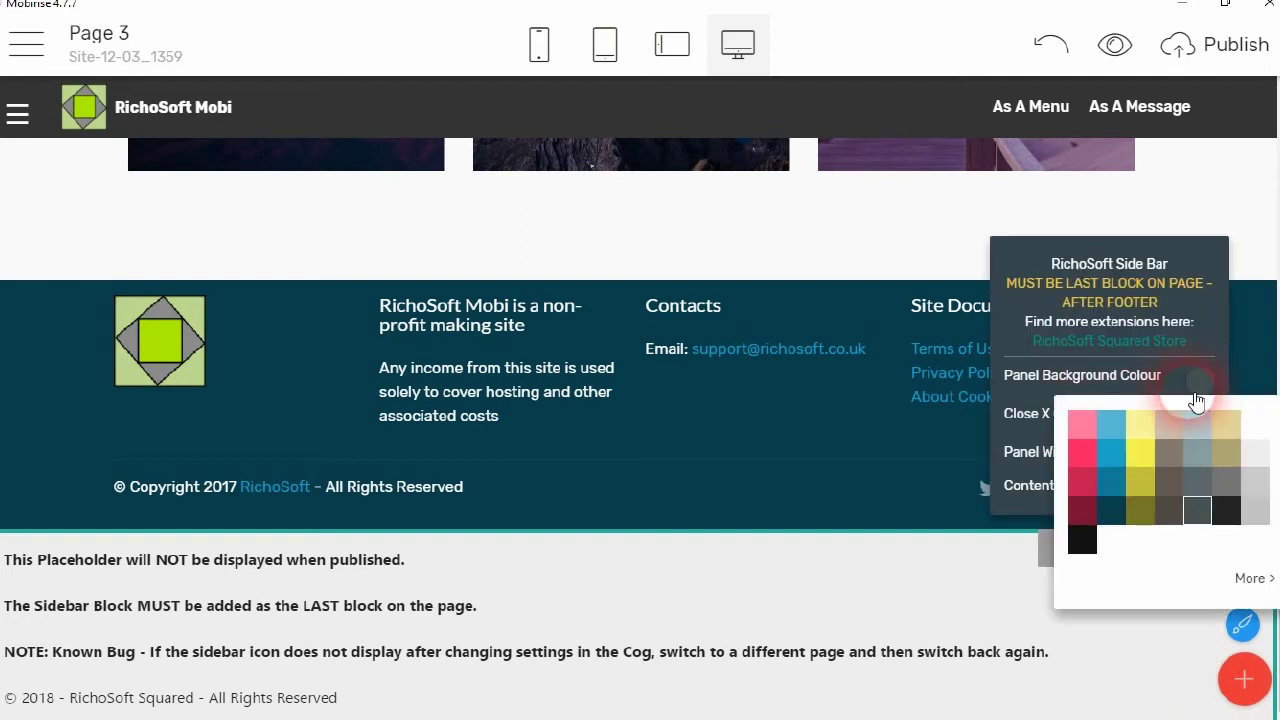
left_click(1255, 425)
left_click(1193, 304)
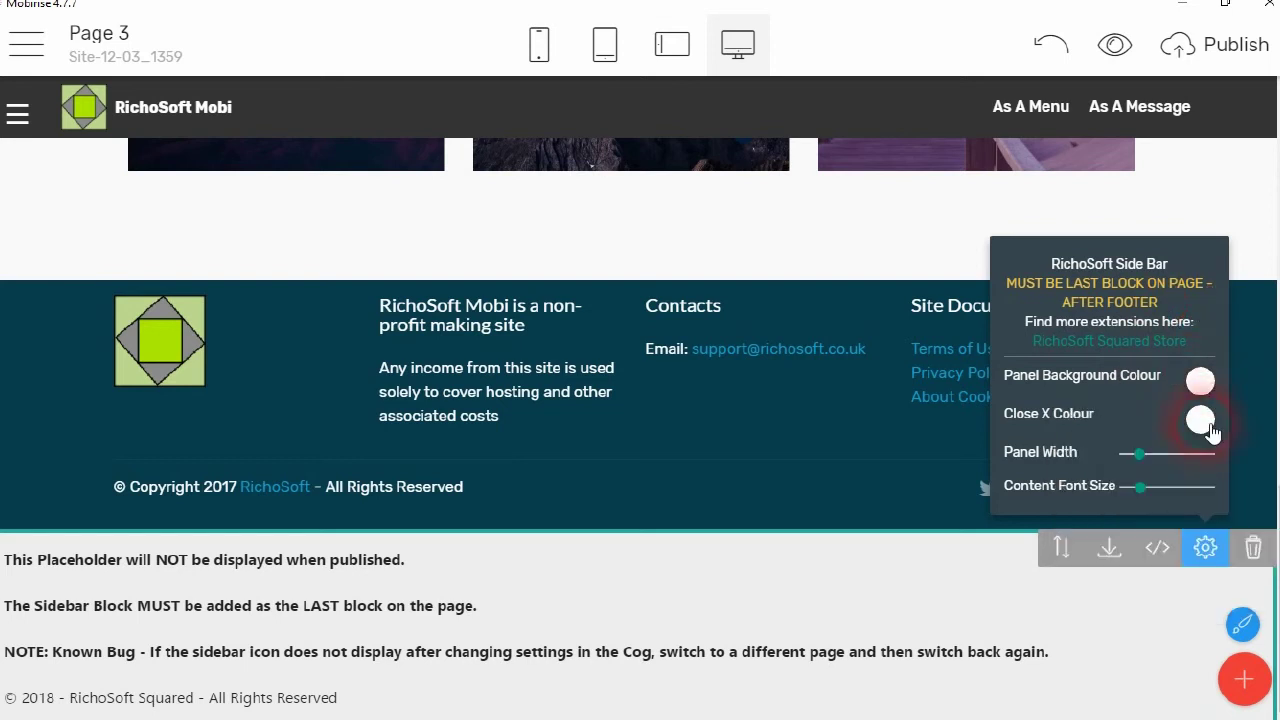
left_click(1200, 420)
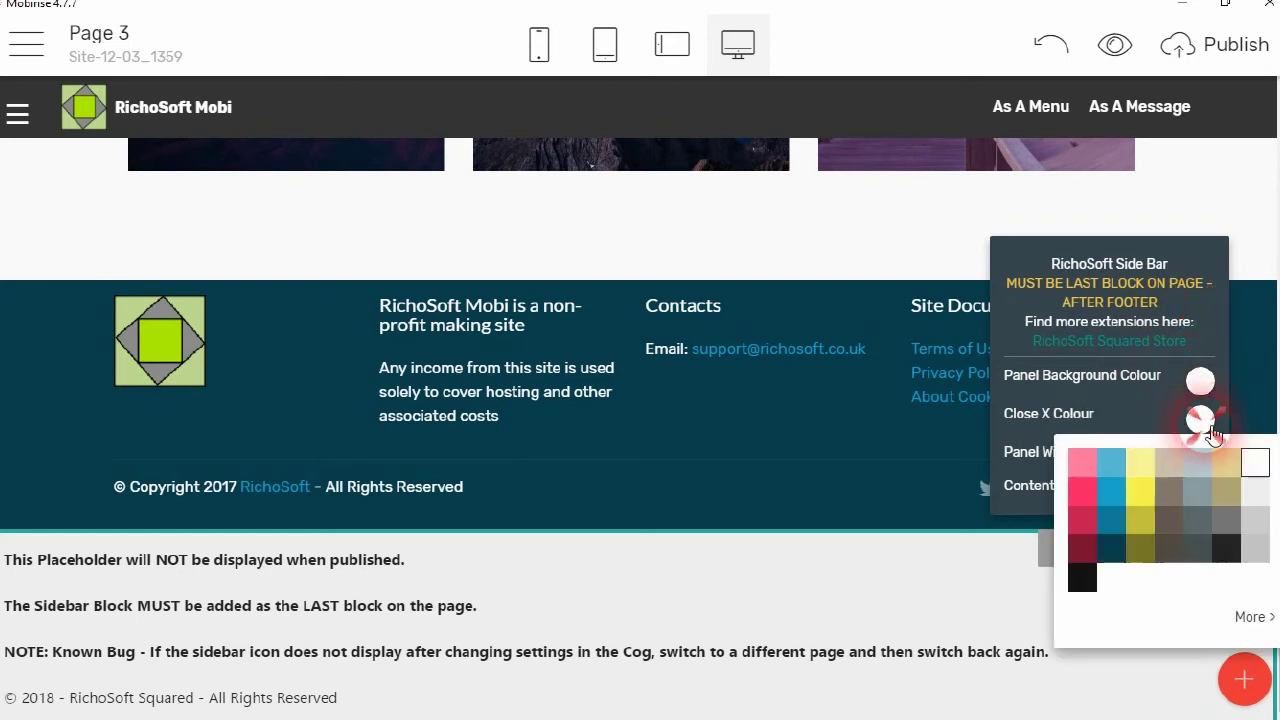
left_click(1085, 578)
left_click(1188, 234)
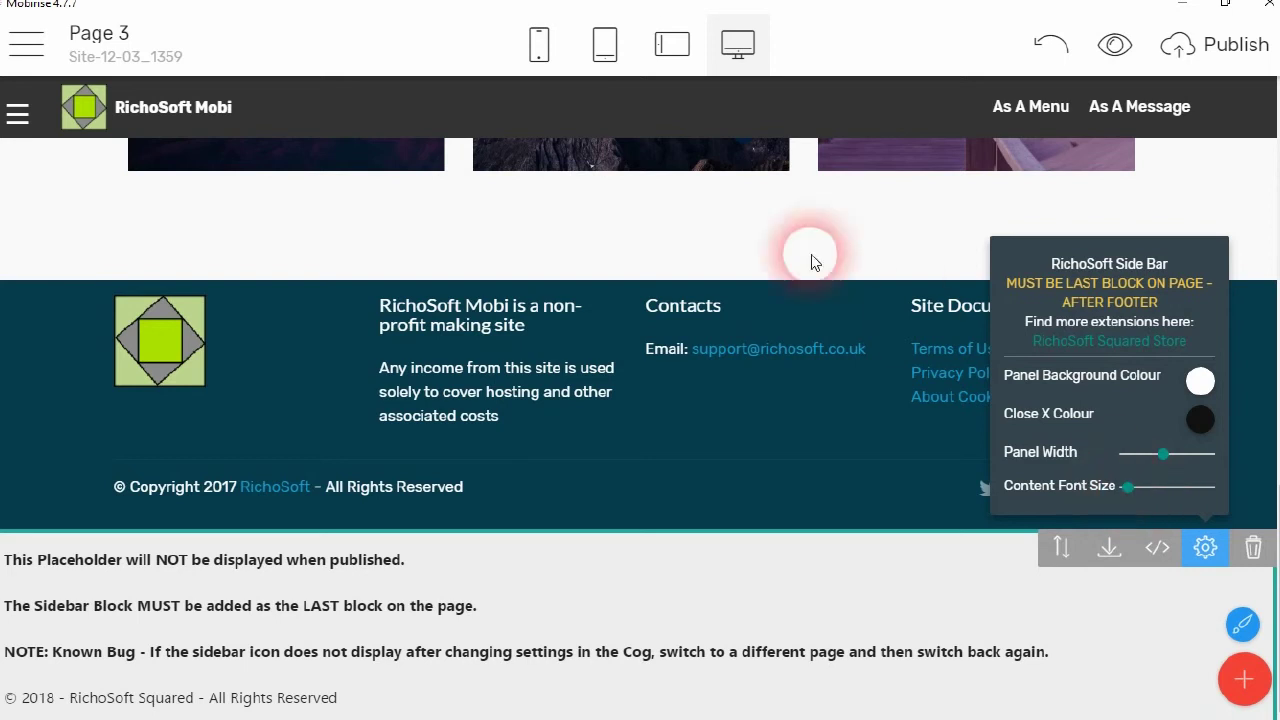
Open the sidebar and delete its About, Services, Clients and Contact menu items.
left_click(21, 113)
left_click_drag(62, 346, 23, 194)
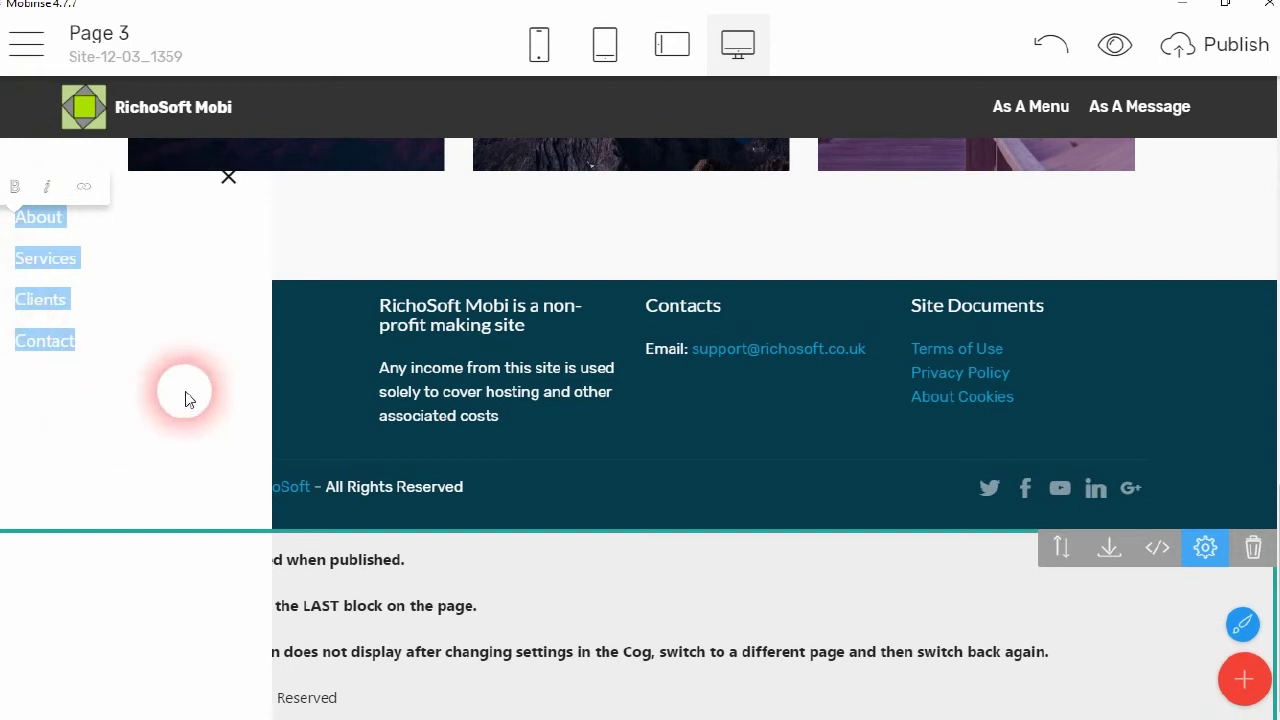
key("Delete")
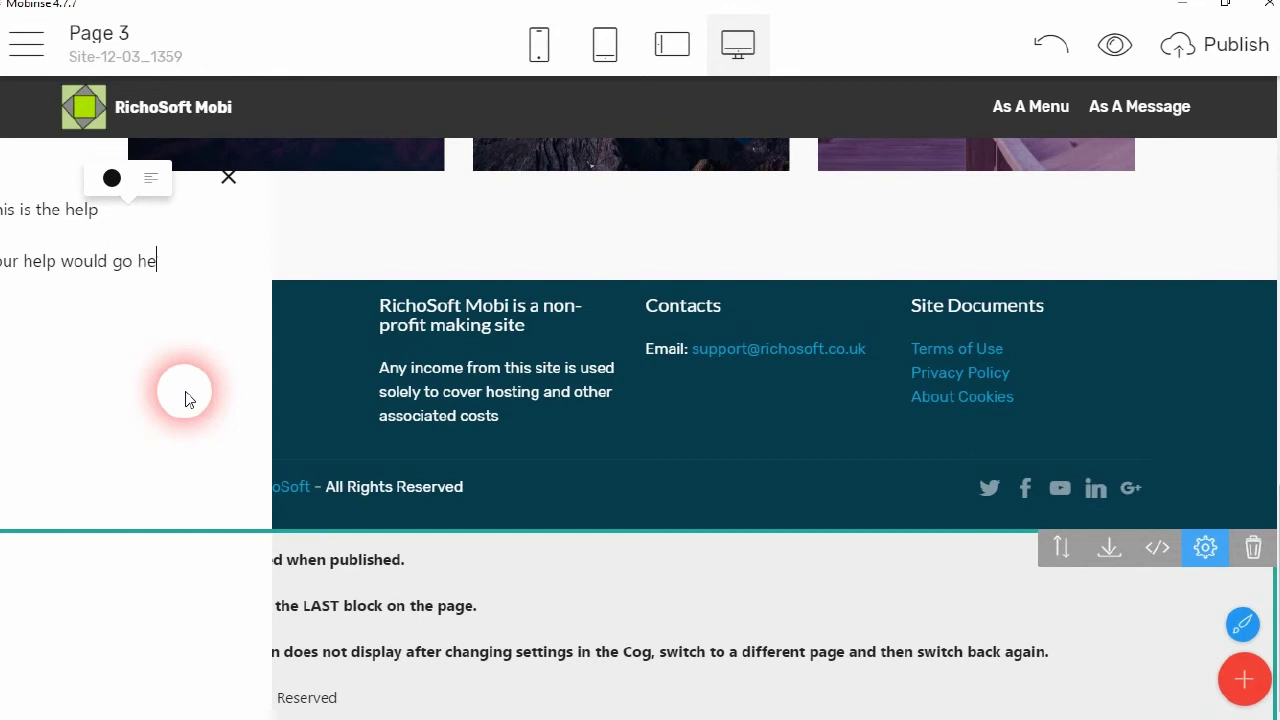
Make the first help line bold with Ctrl+B, then close the help sidebar.
left_click_drag(100, 210, 2, 205)
left_click(4, 210)
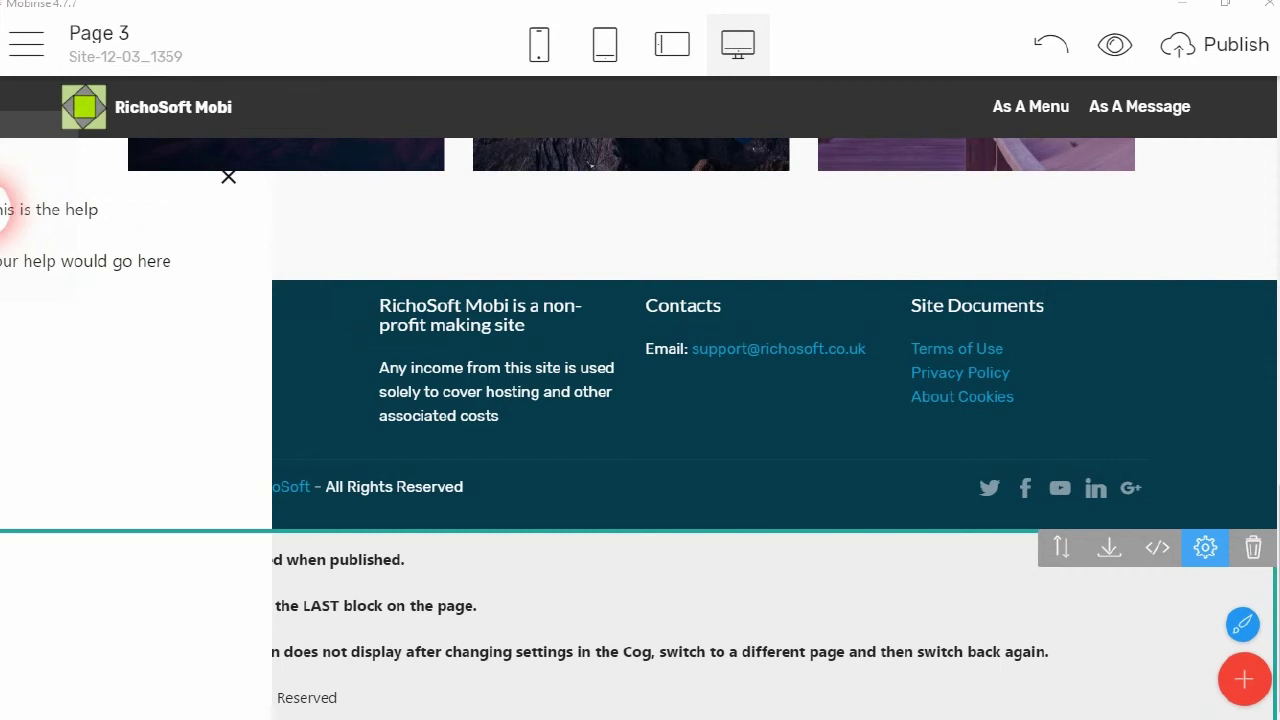
triple_click(5, 209)
key("ctrl+b")
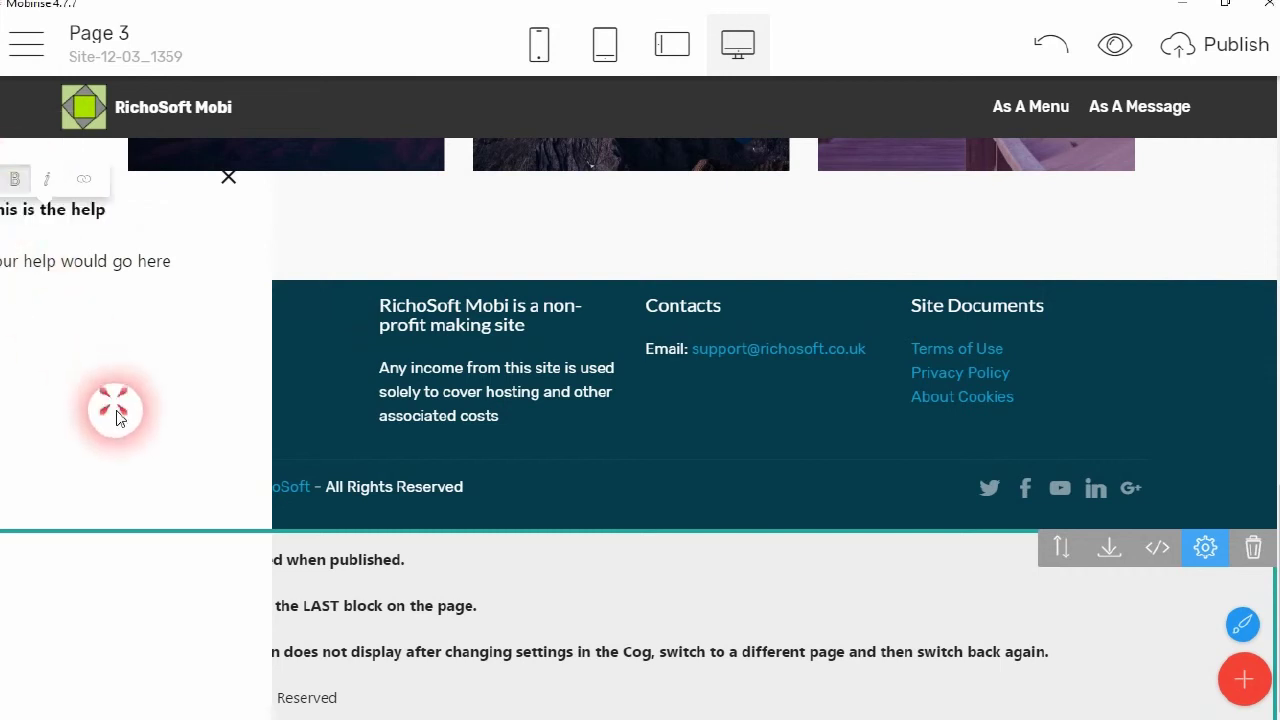
left_click(180, 212)
left_click(229, 177)
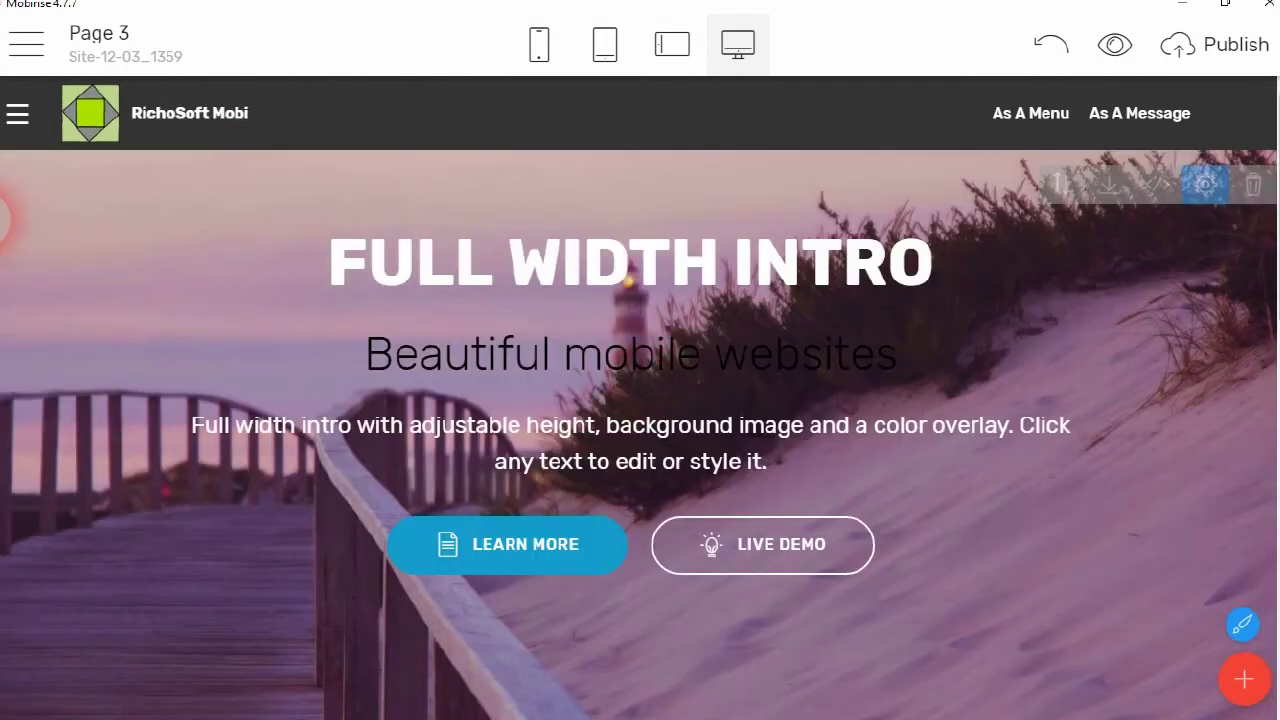
Check the help sidebar, then switch to the As a Menu page and test its sidebar.
left_click(19, 115)
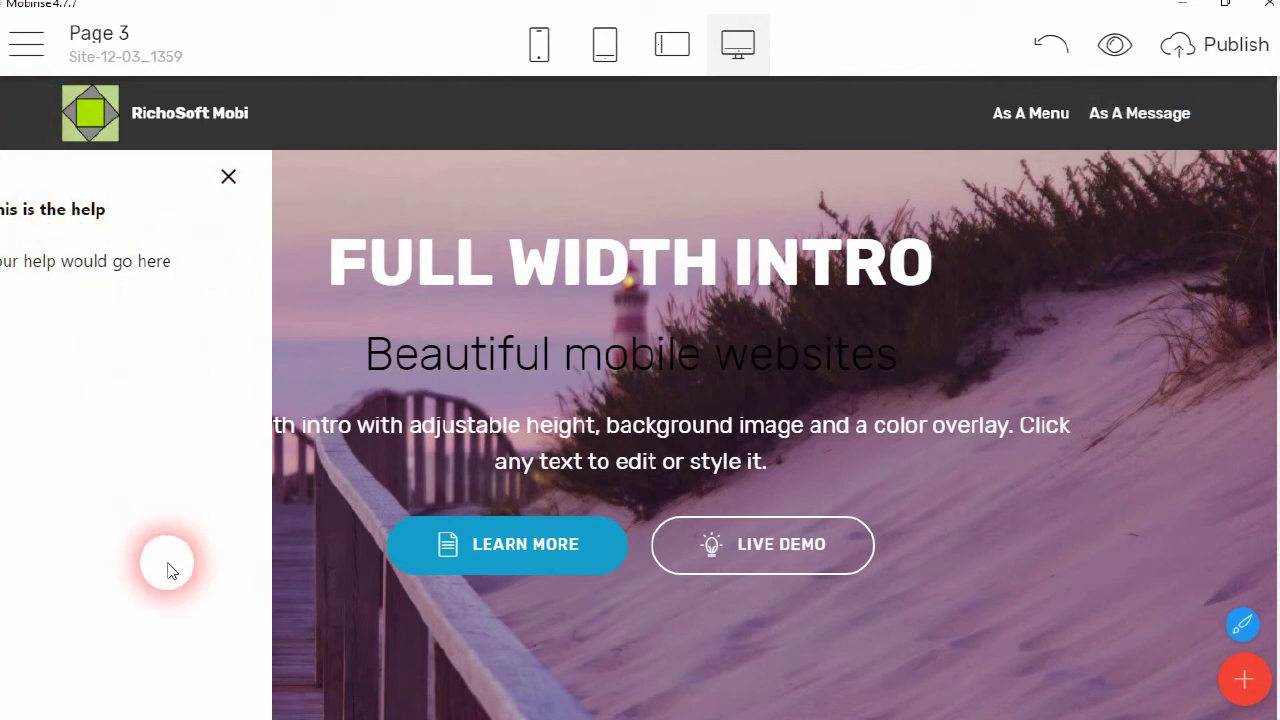
left_click(228, 177)
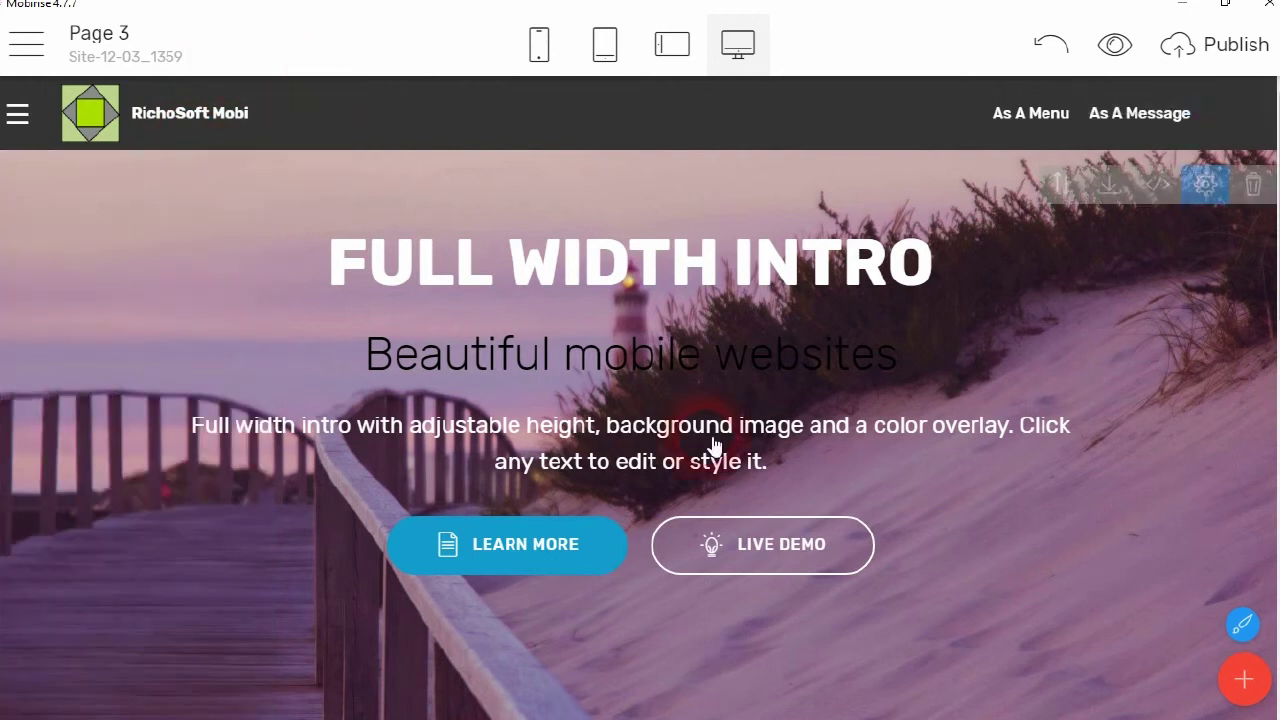
left_click(30, 45)
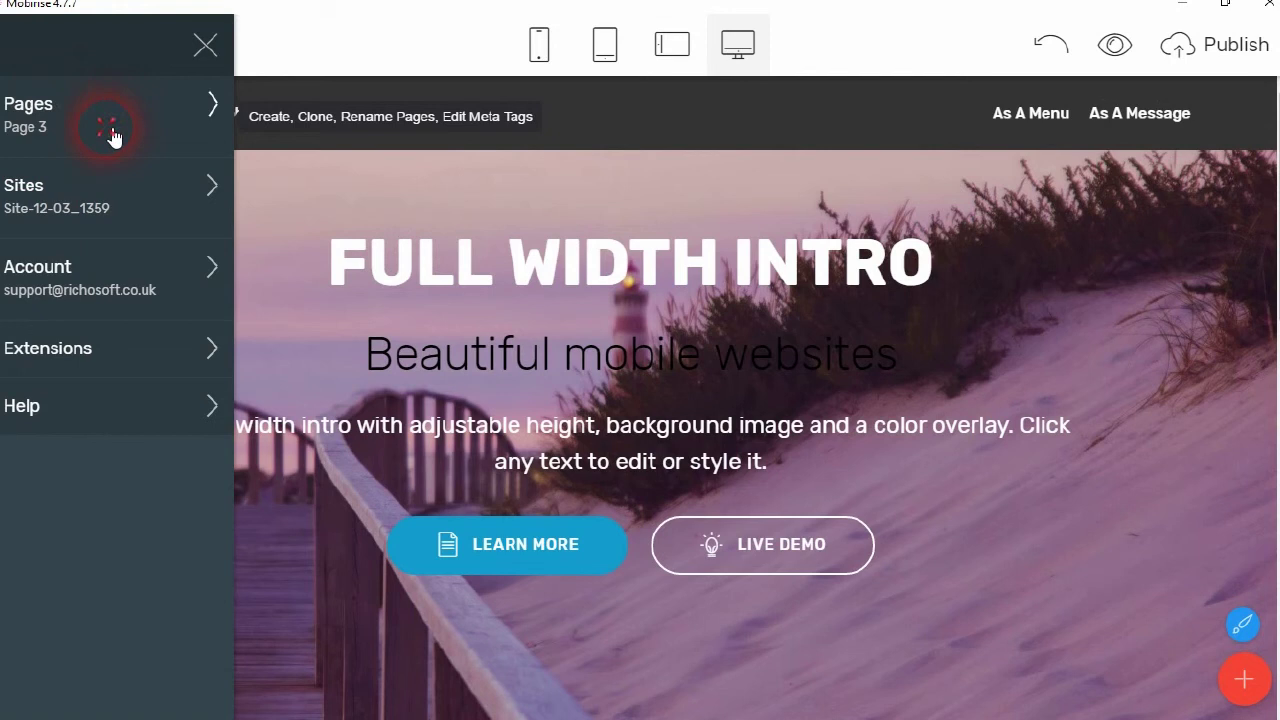
left_click(110, 128)
left_click(303, 290)
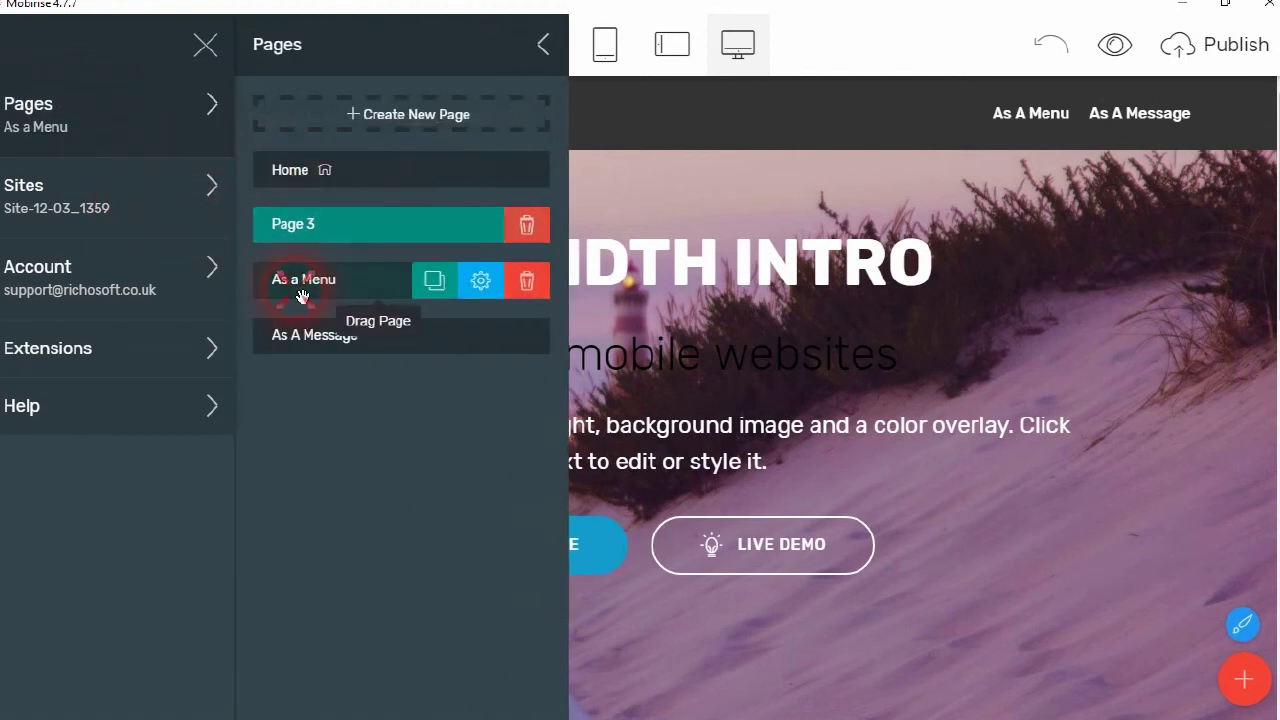
left_click(893, 31)
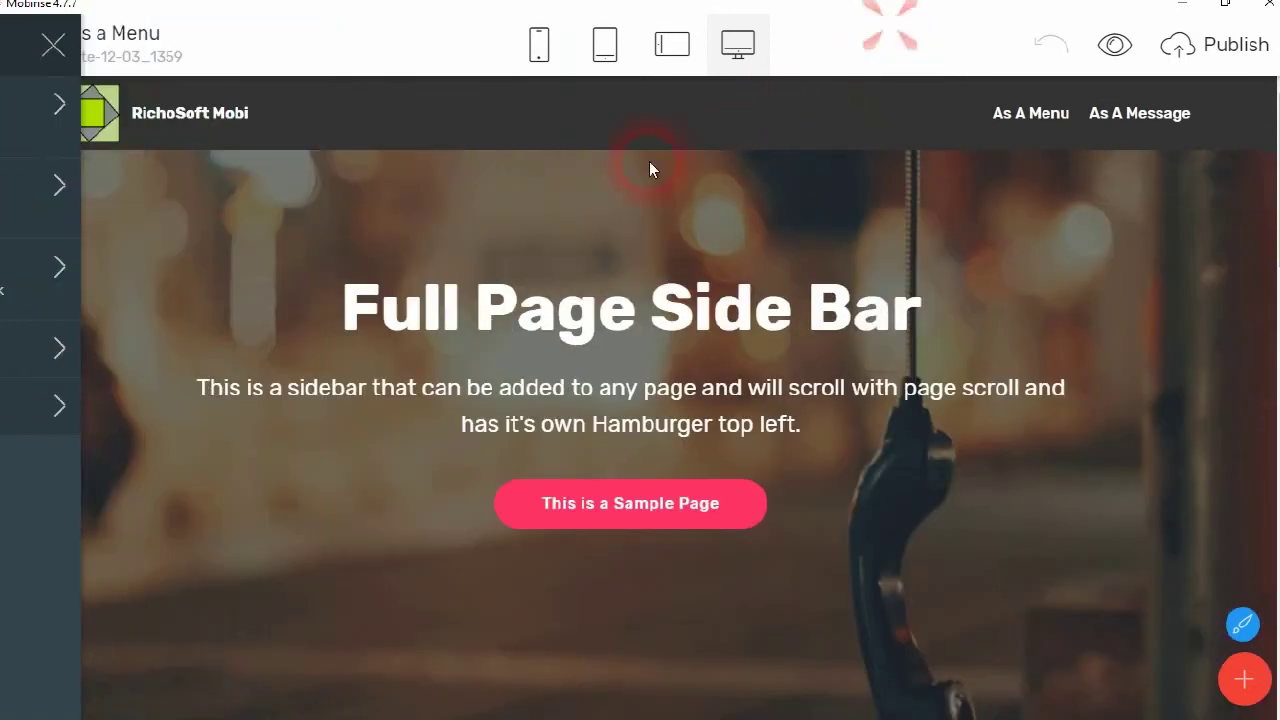
left_click(20, 117)
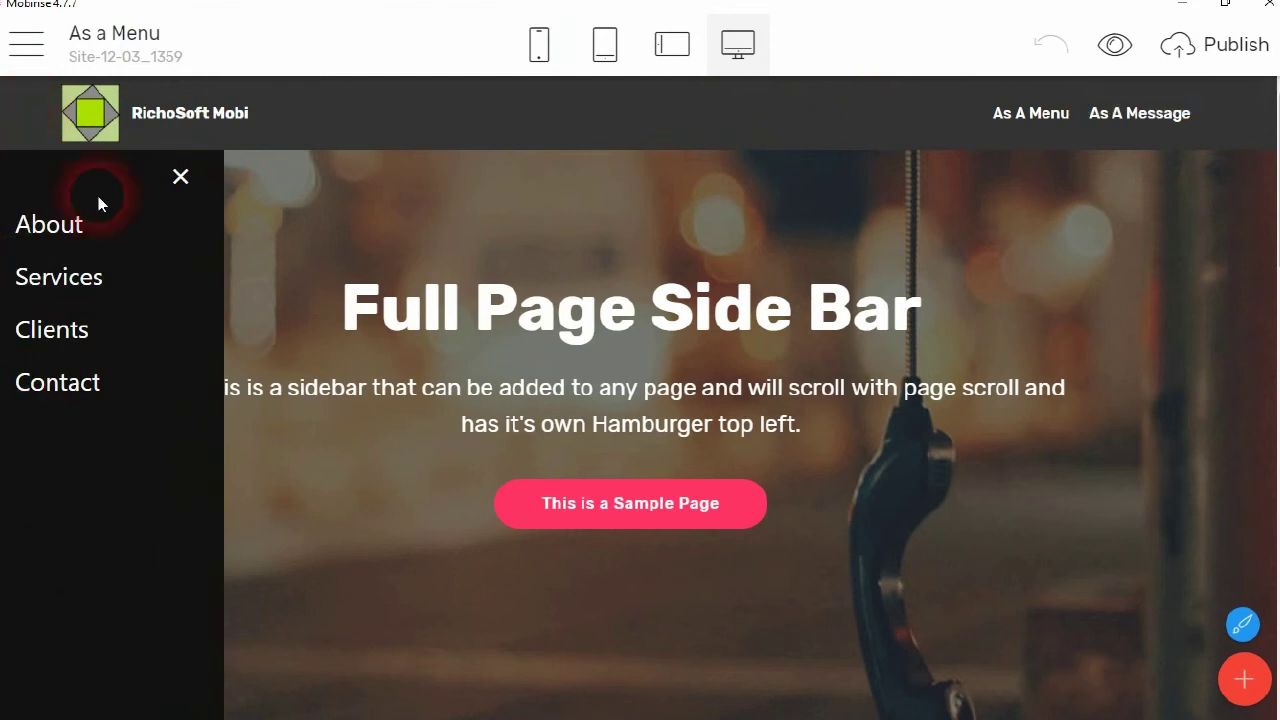
left_click(185, 175)
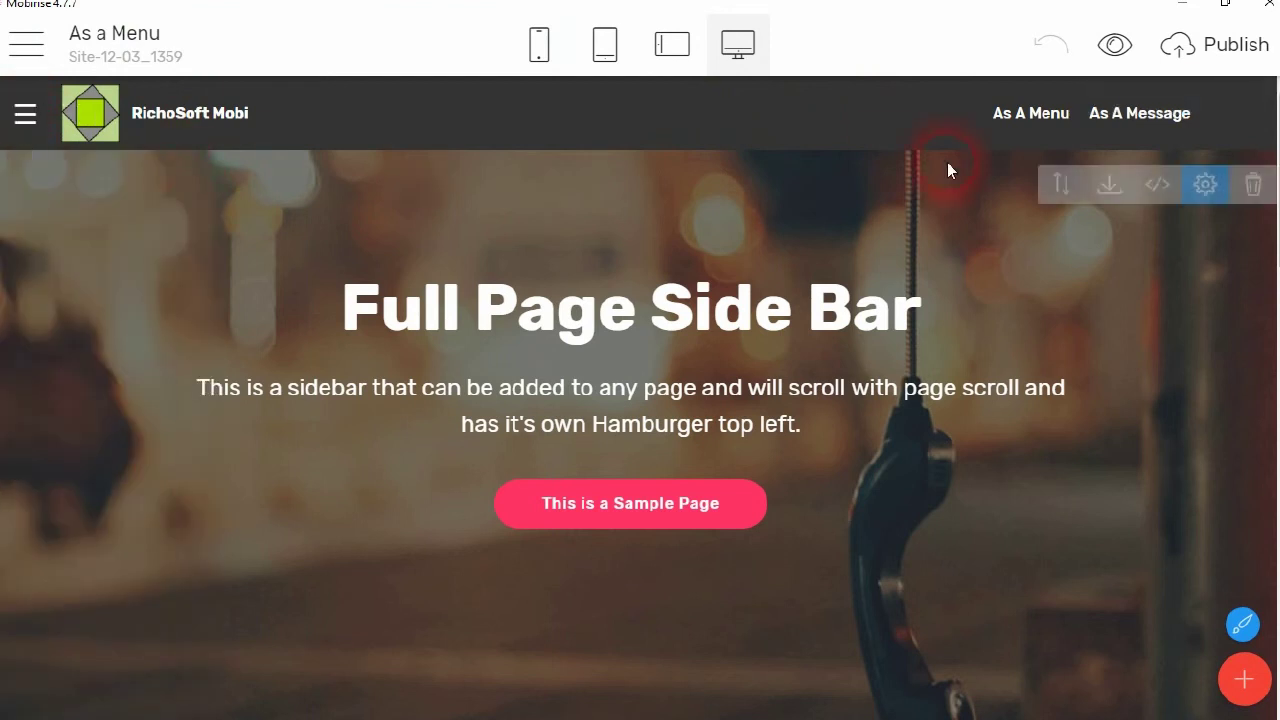
Switch to the As A Message page and open its Help! sidebar.
left_click(1139, 113)
left_click(27, 43)
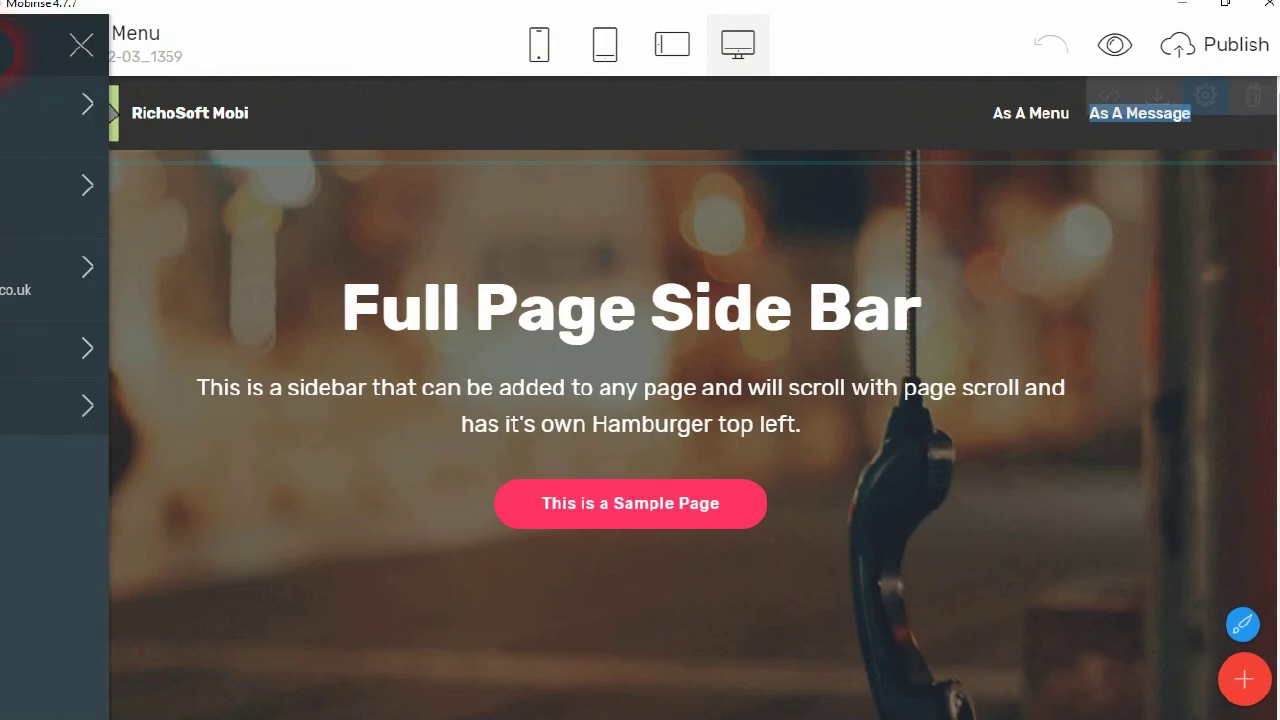
left_click(35, 105)
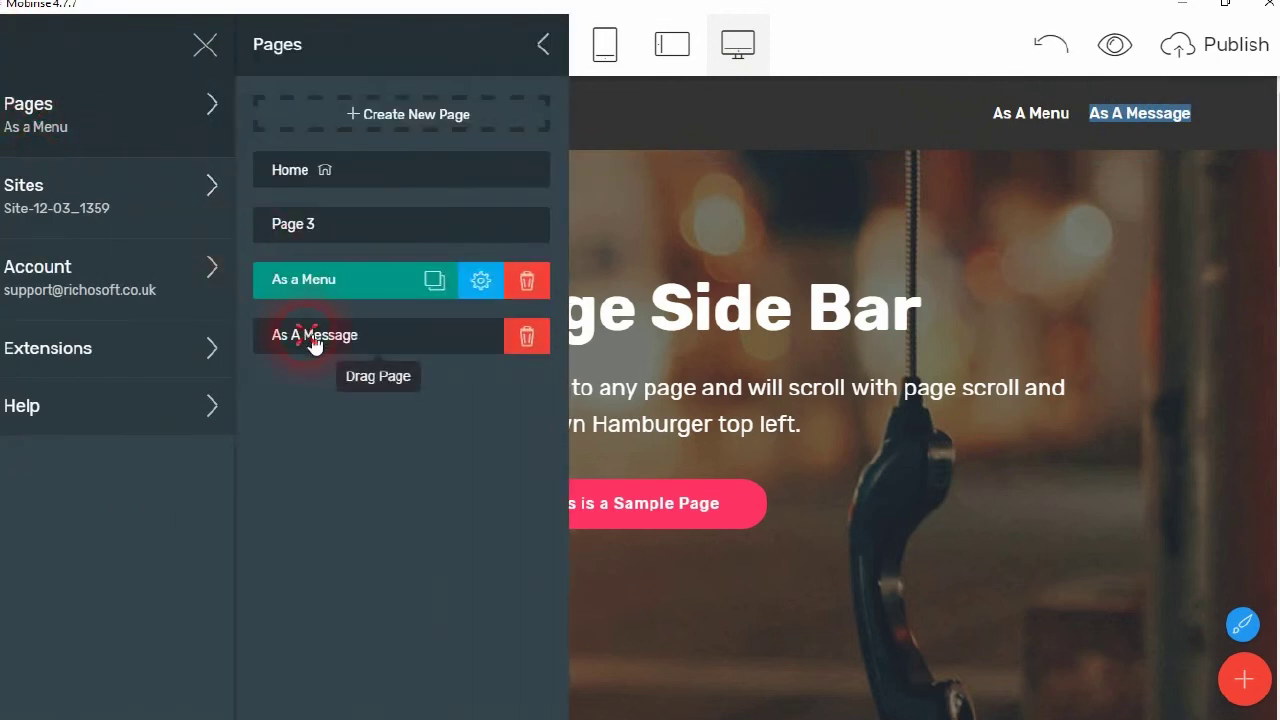
left_click(314, 338)
left_click(882, 46)
left_click(30, 113)
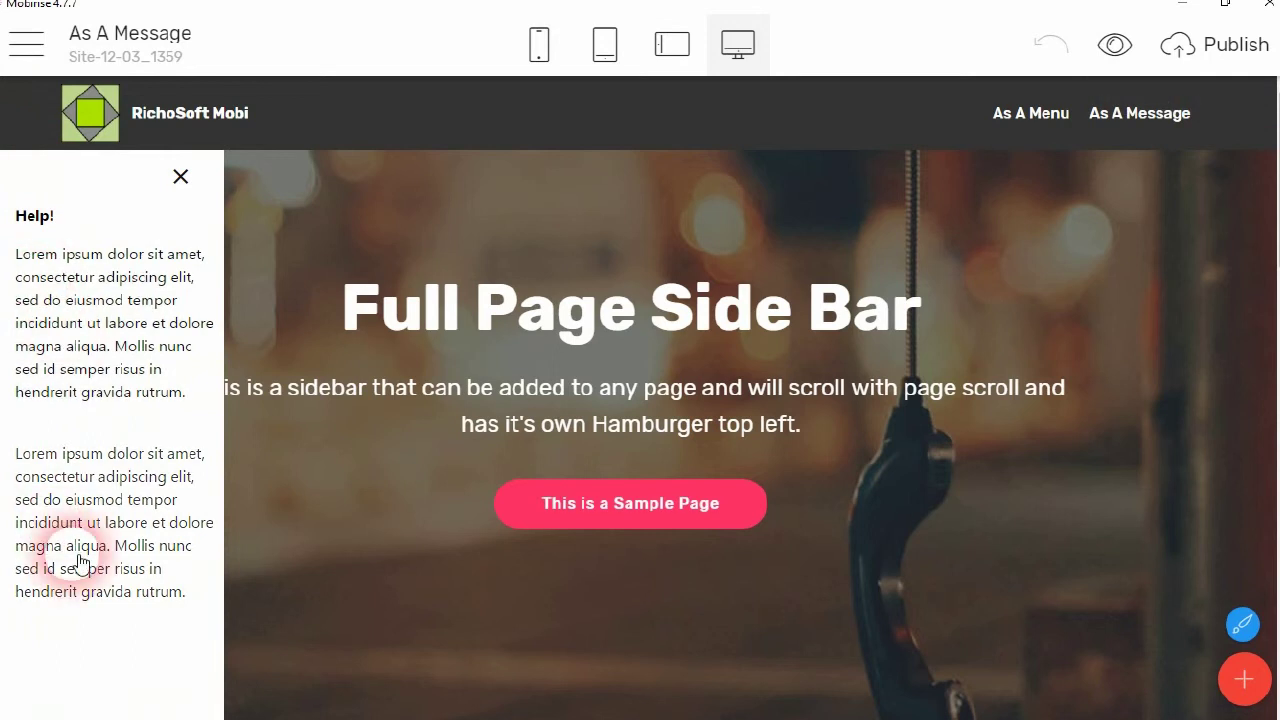
Set the As A Message side bar's Close X Colour to a dark swatch.
scroll(823, 420, "down", 10)
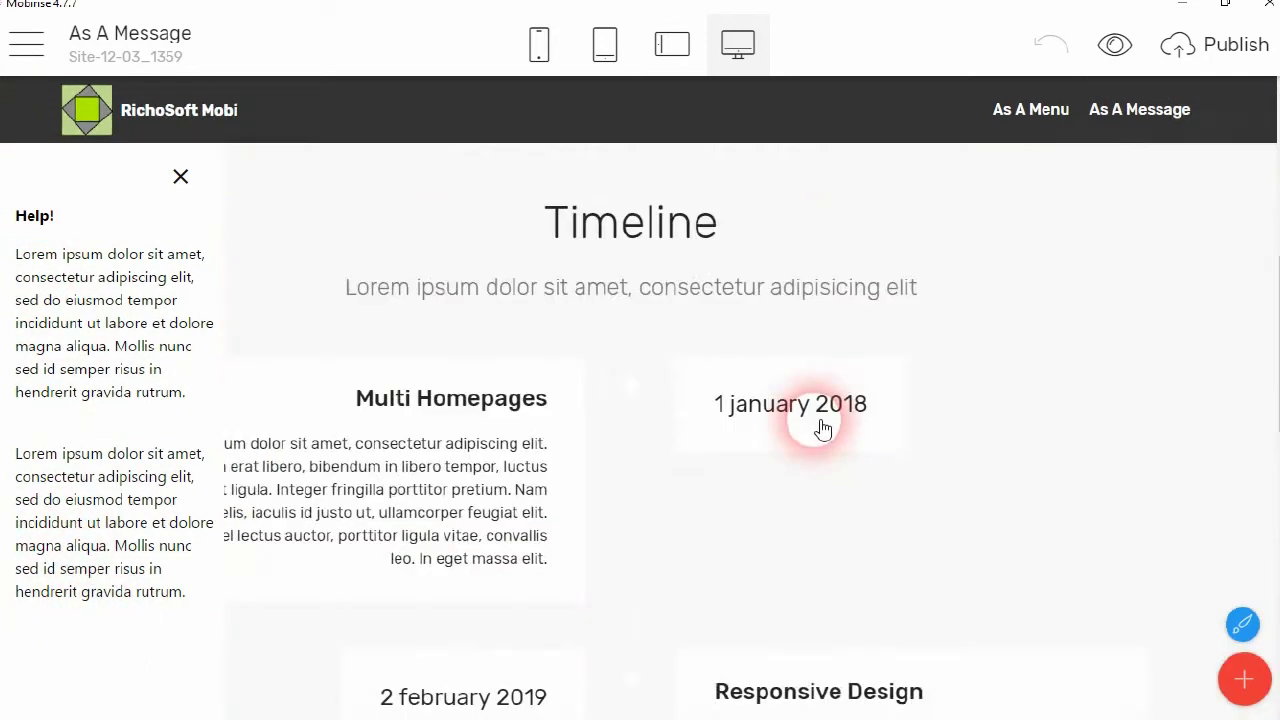
scroll(823, 420, "down", 5)
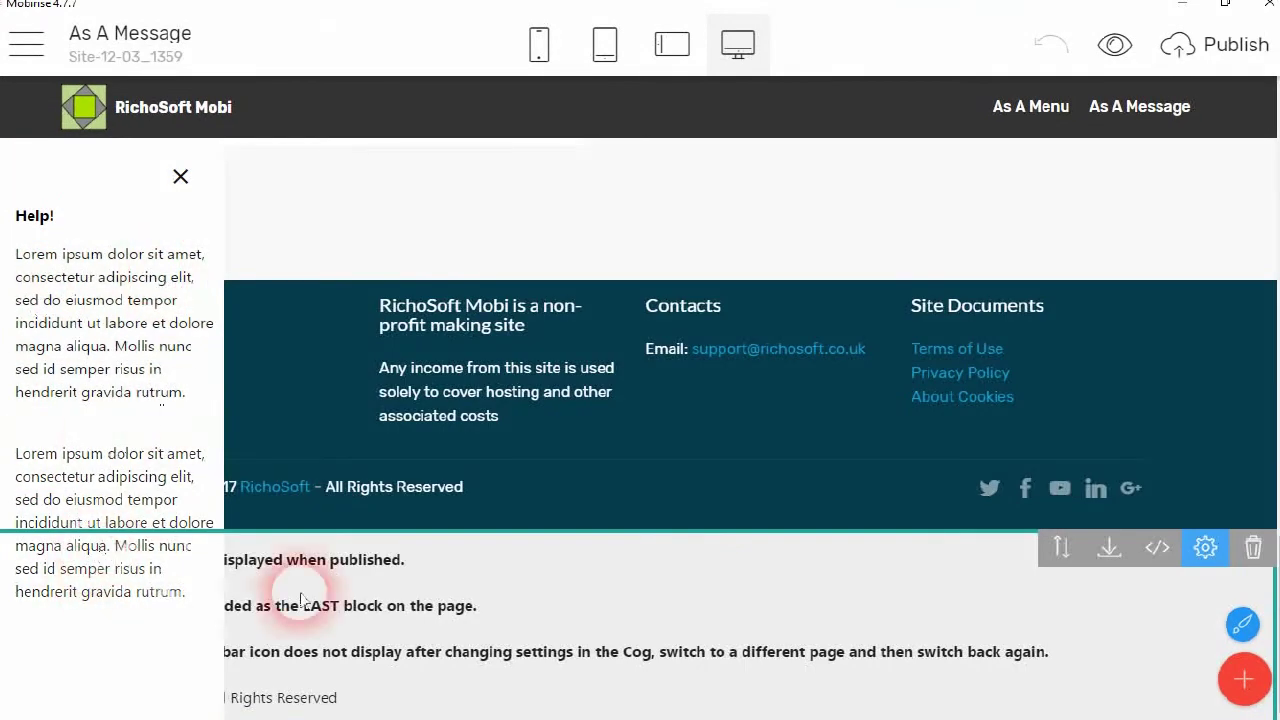
left_click(1205, 547)
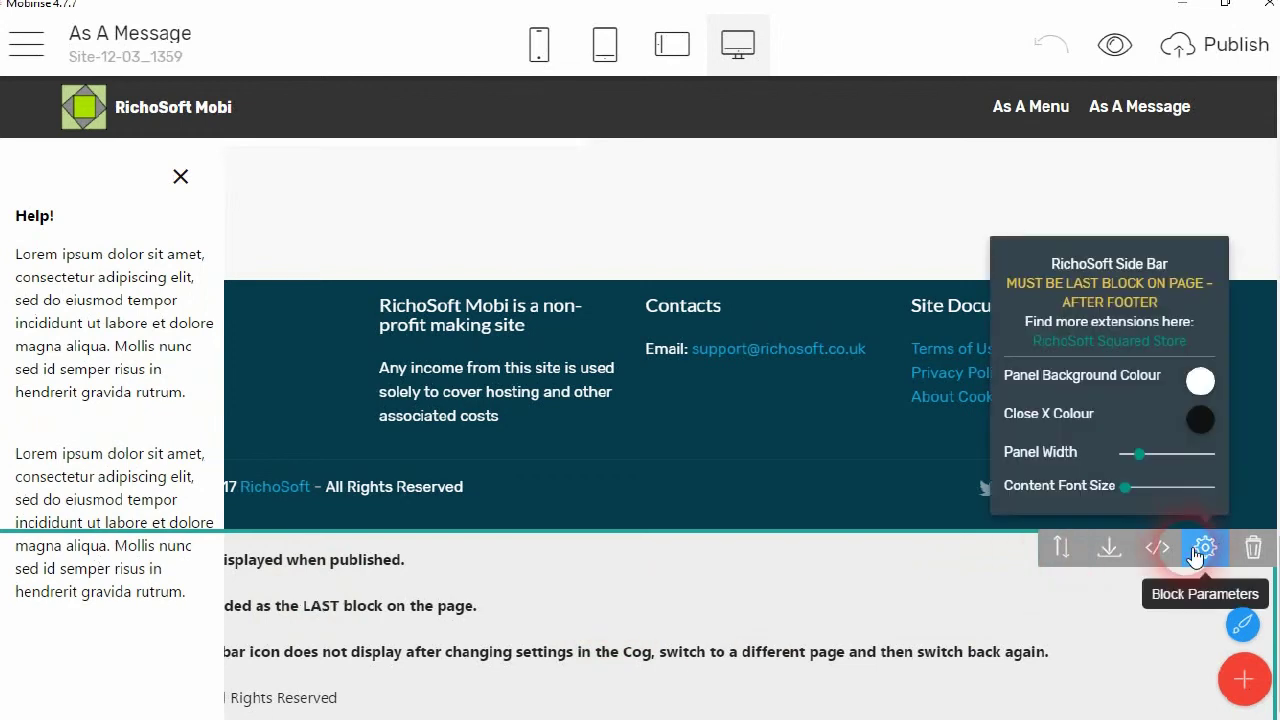
left_click(1203, 438)
left_click(1205, 552)
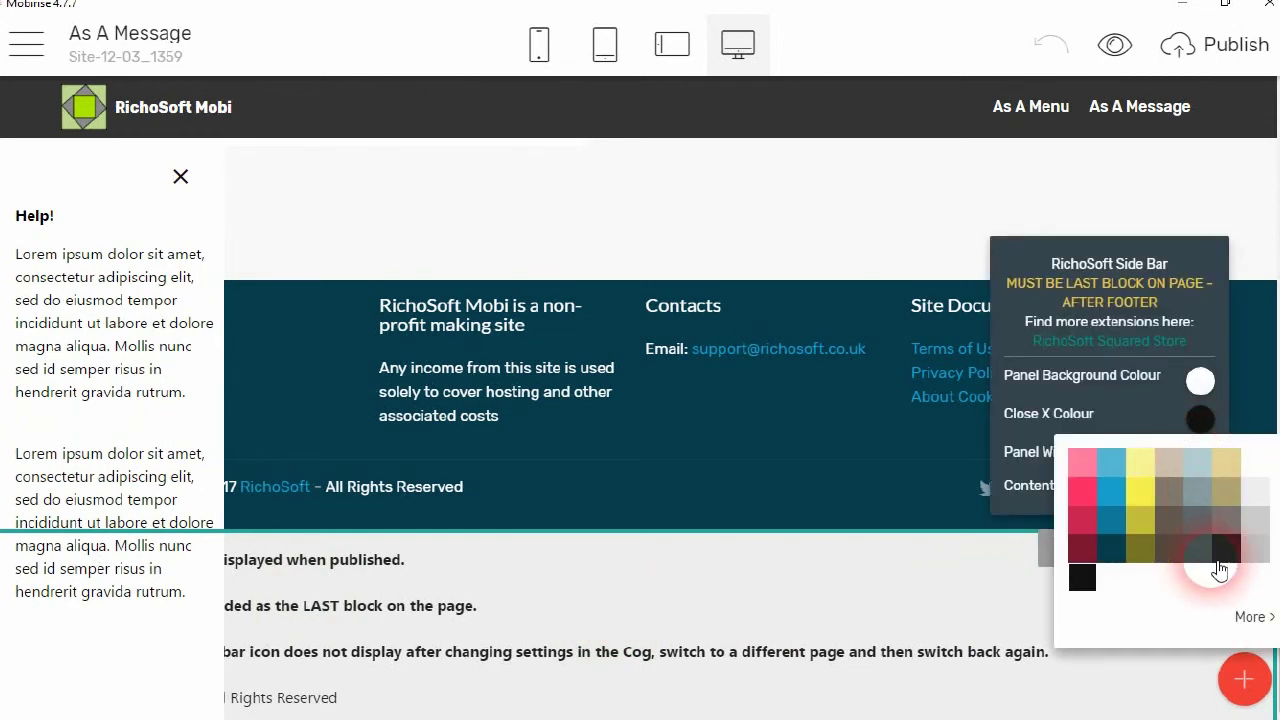
Switch to the As a Menu page and back to As A Message, then open the Help! sidebar.
left_click(27, 43)
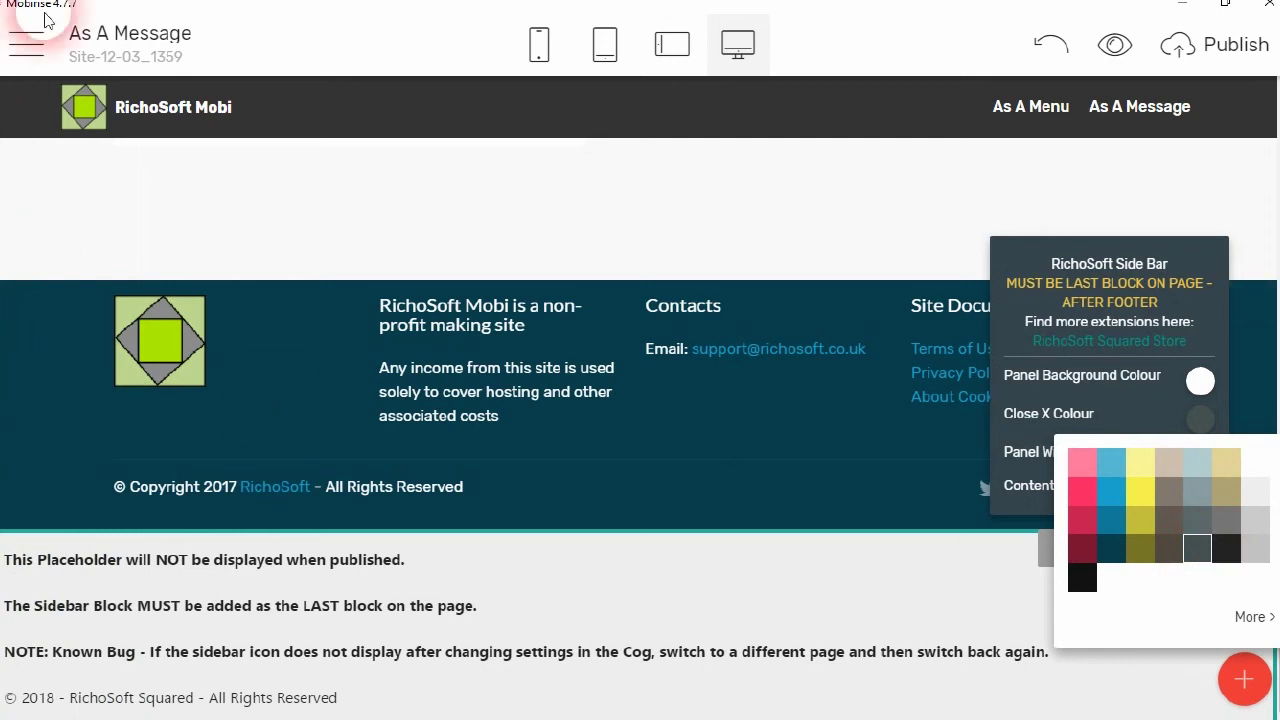
left_click(543, 209)
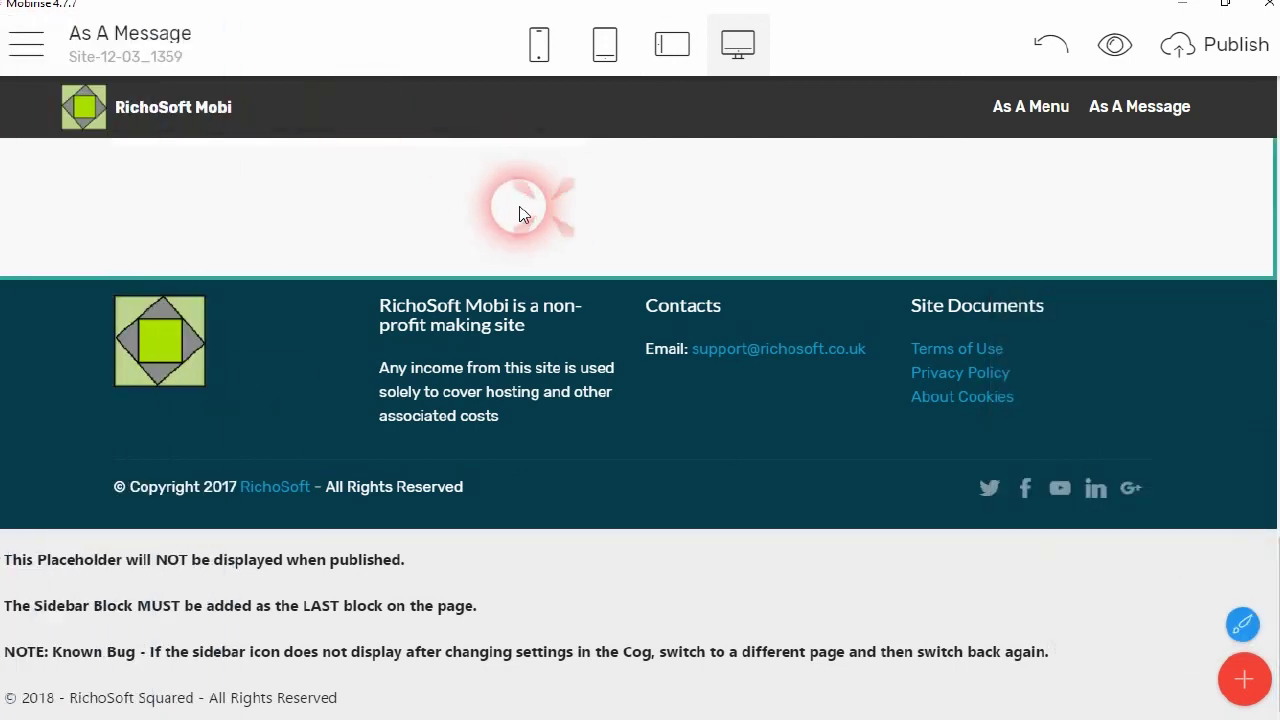
left_click(27, 43)
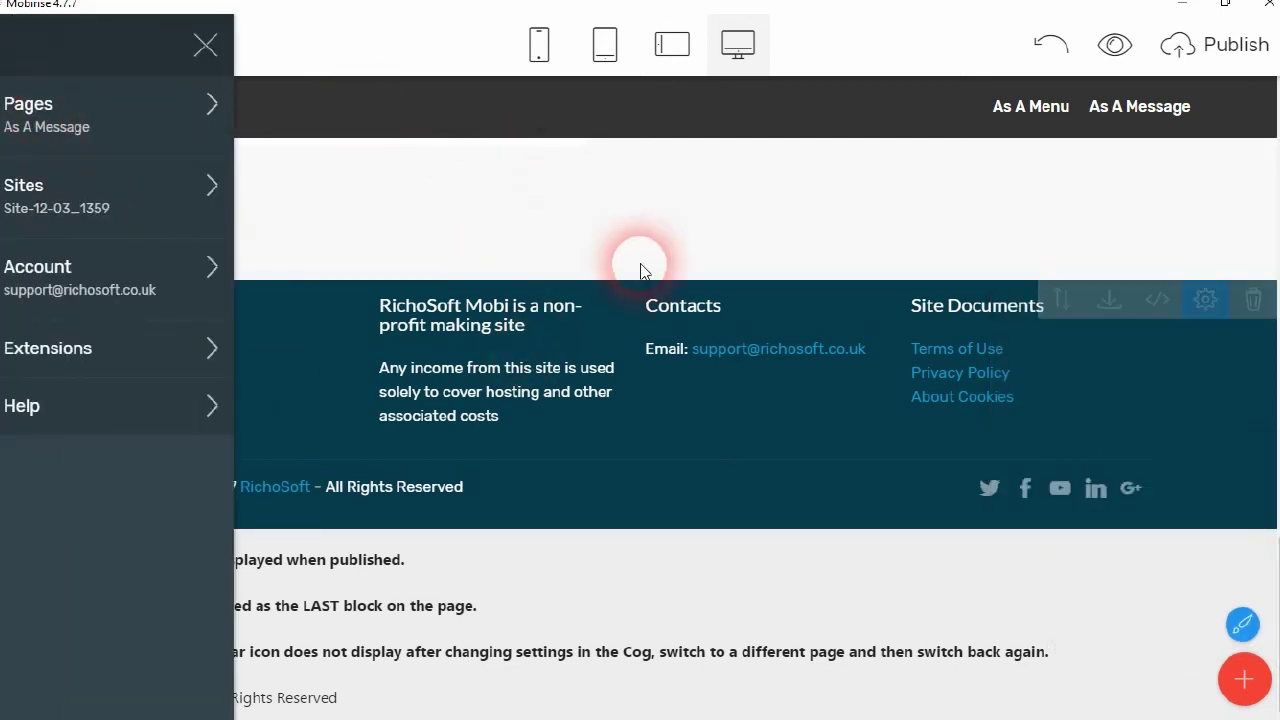
left_click(201, 45)
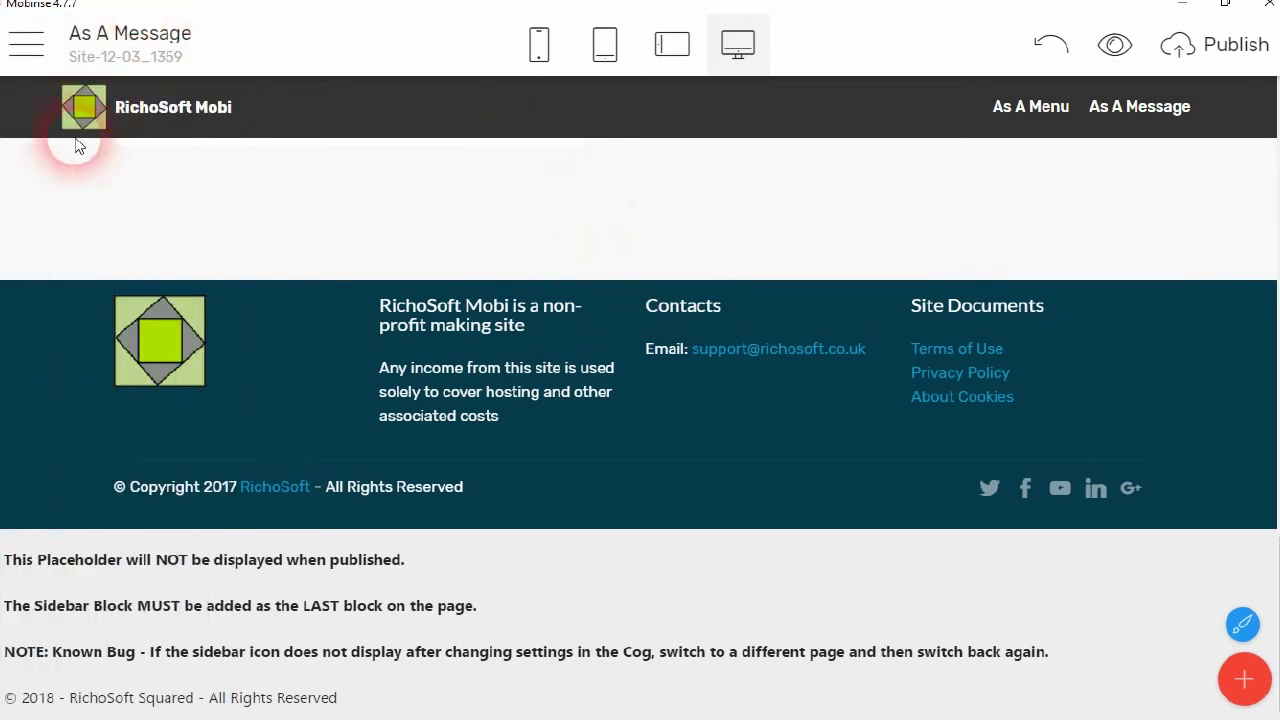
left_click(27, 43)
left_click(16, 102)
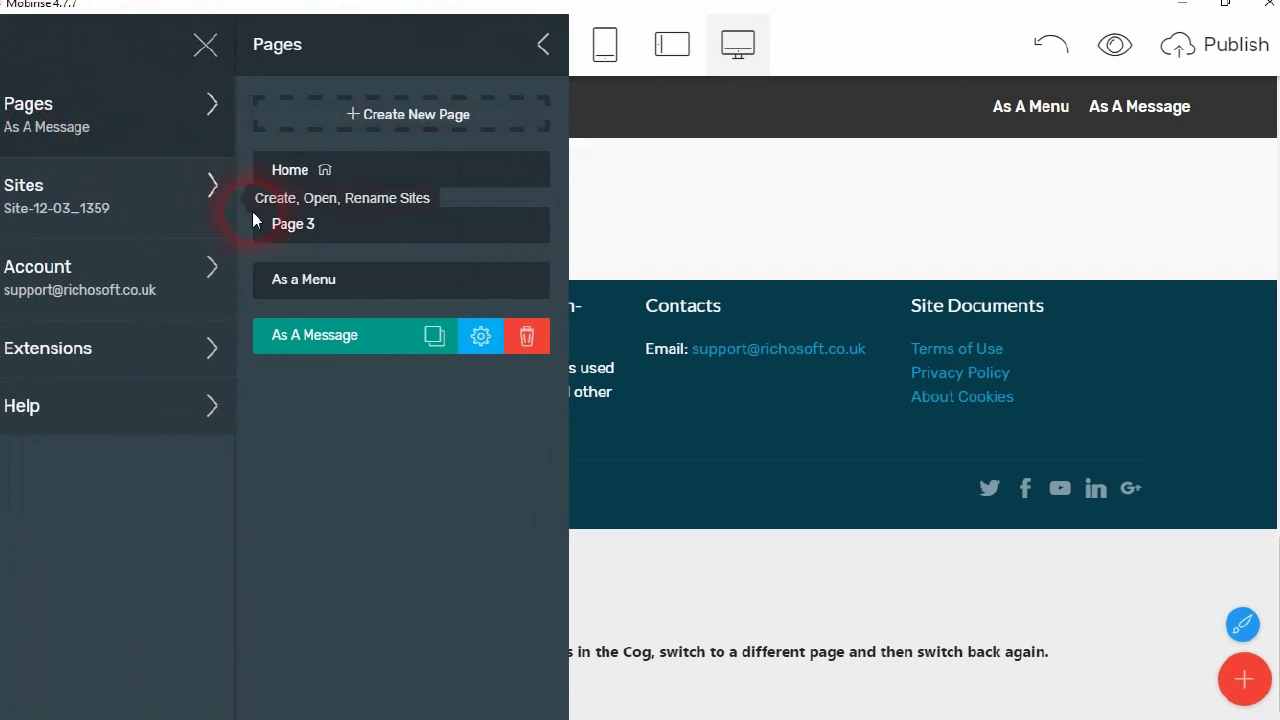
left_click(291, 285)
left_click(290, 338)
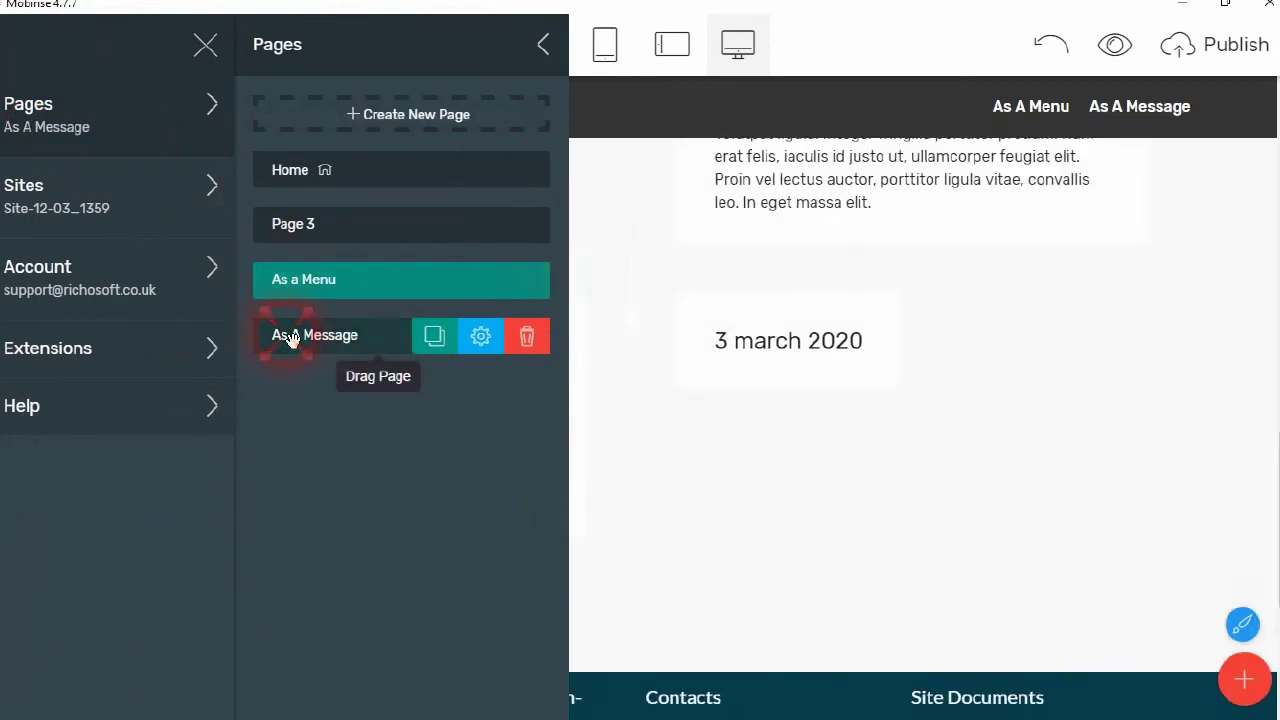
left_click(767, 94)
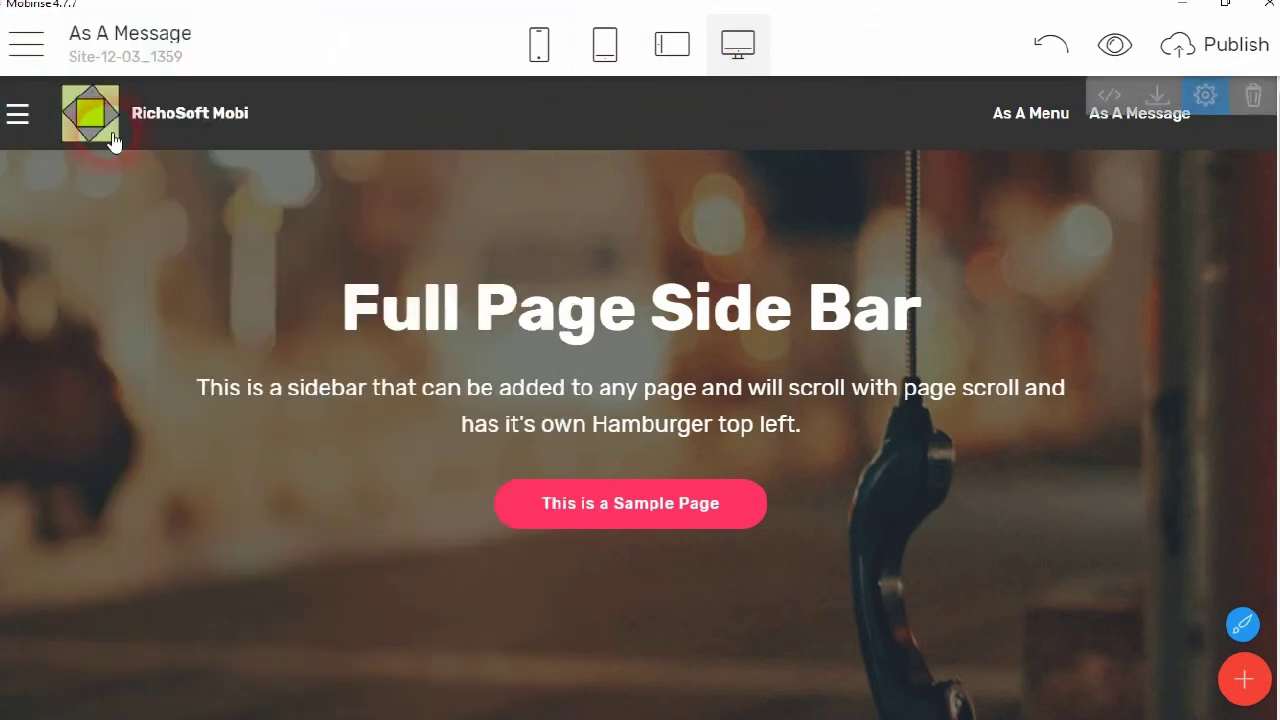
left_click(18, 113)
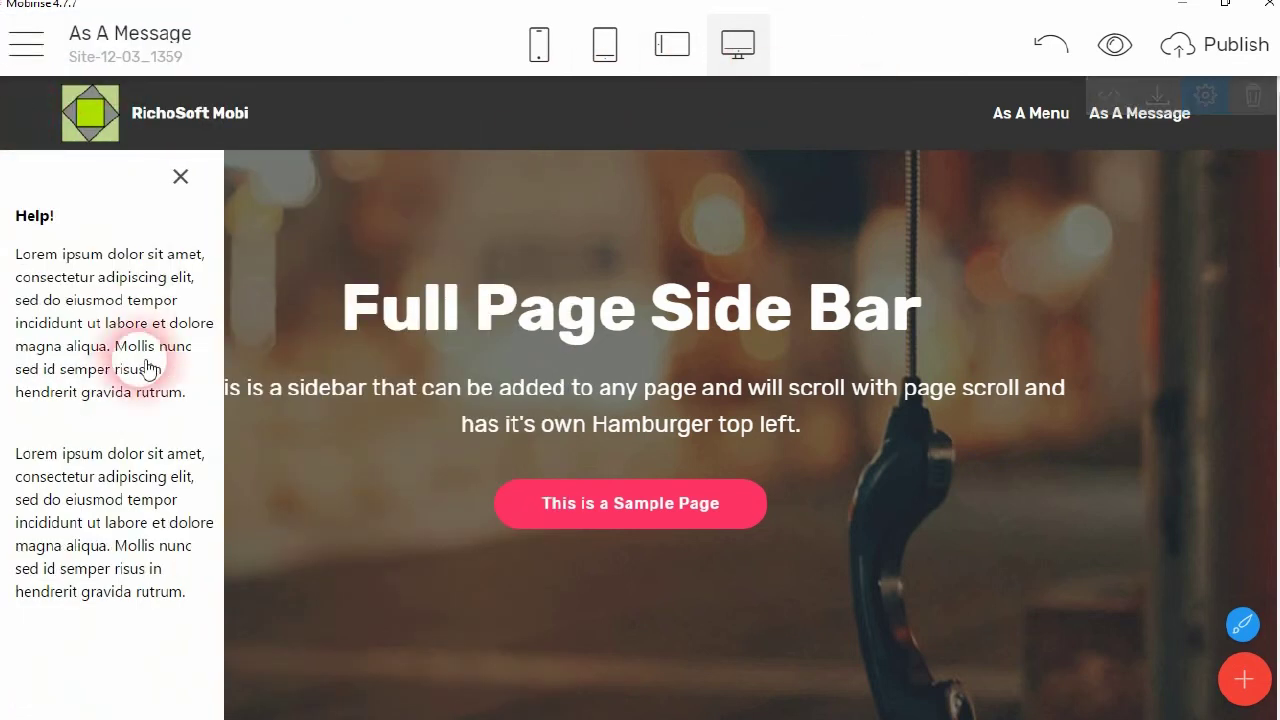
left_click(180, 177)
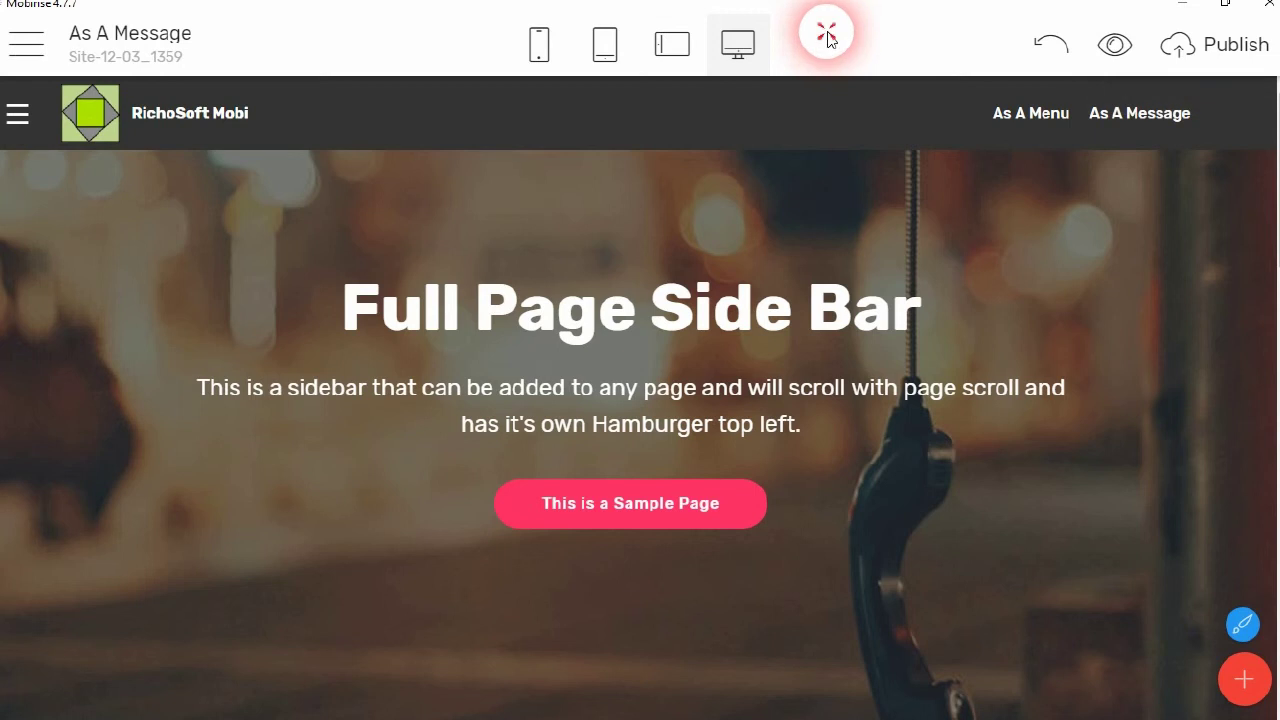